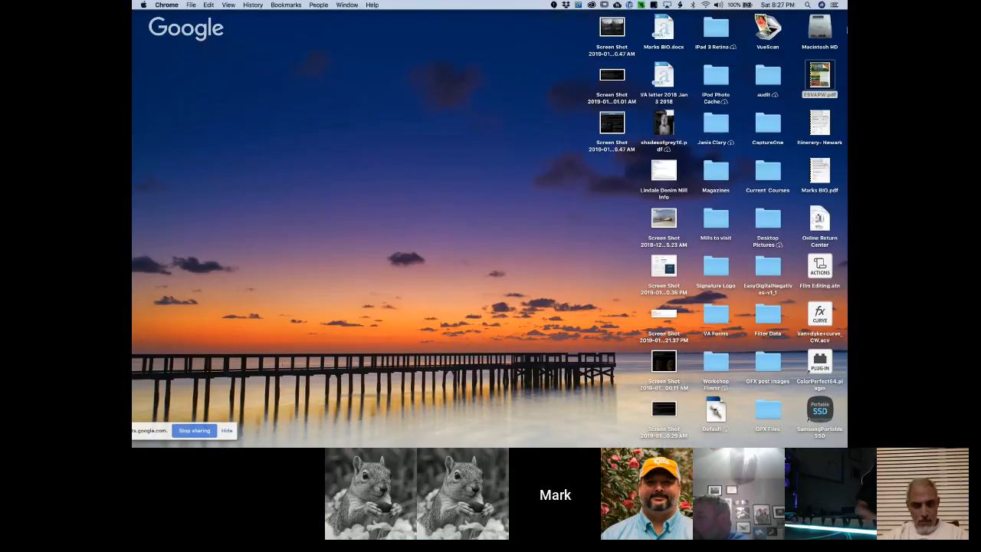
Open Macintosh HD and browse through Users and the user's home folder to the Pictures folder
{"action": "left_click", "coordinate": [827, 30]}
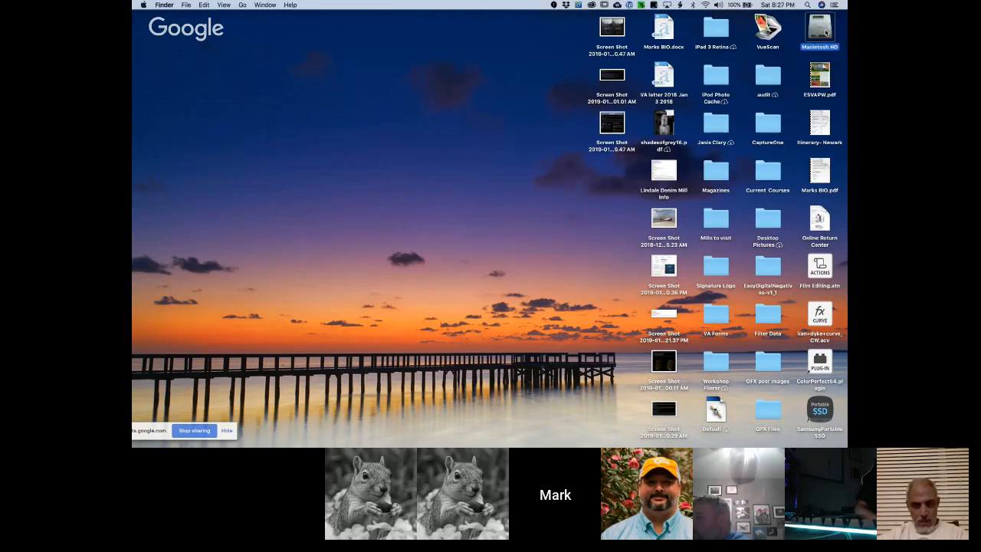
{"action": "double_click", "coordinate": [827, 31]}
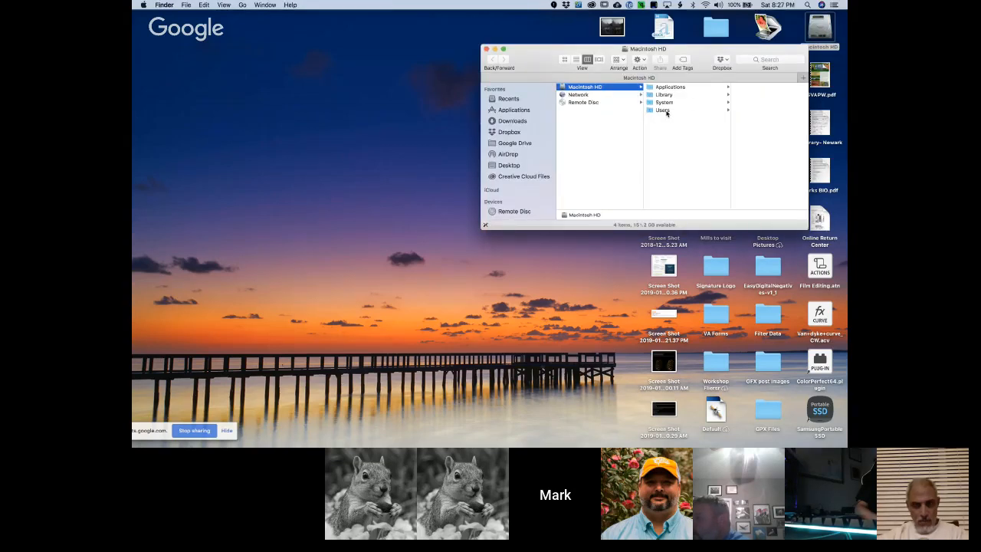
{"action": "left_click", "coordinate": [662, 110]}
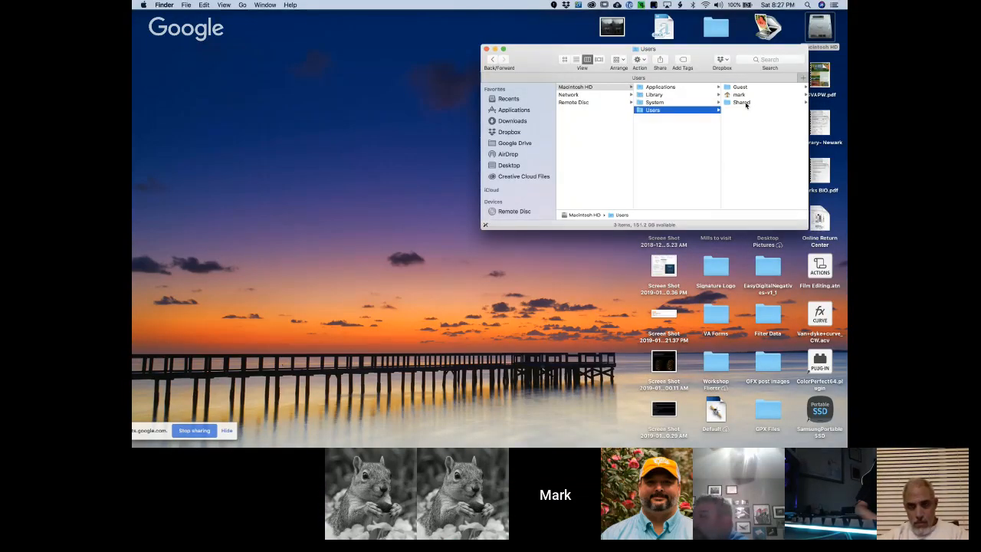
{"action": "left_click", "coordinate": [743, 95]}
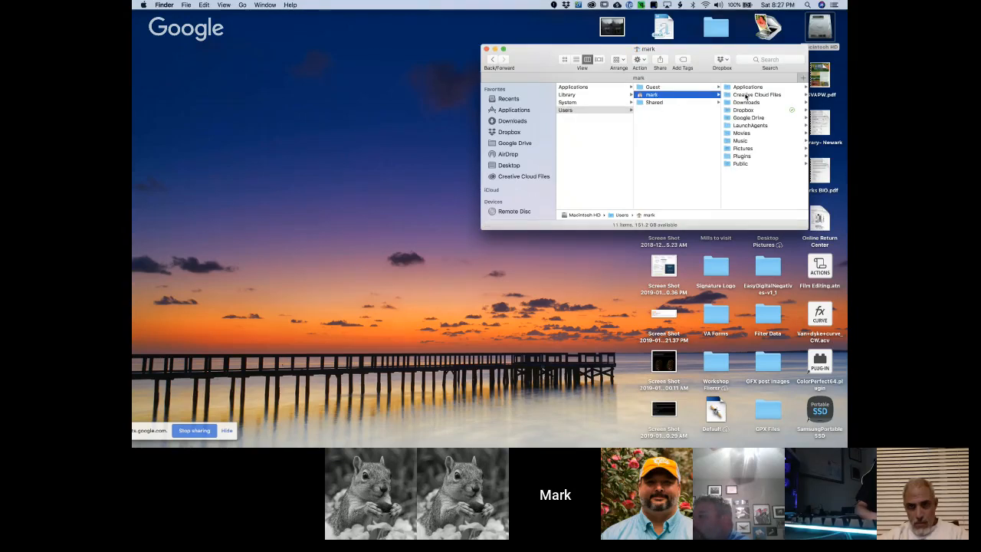
{"action": "left_click", "coordinate": [743, 148]}
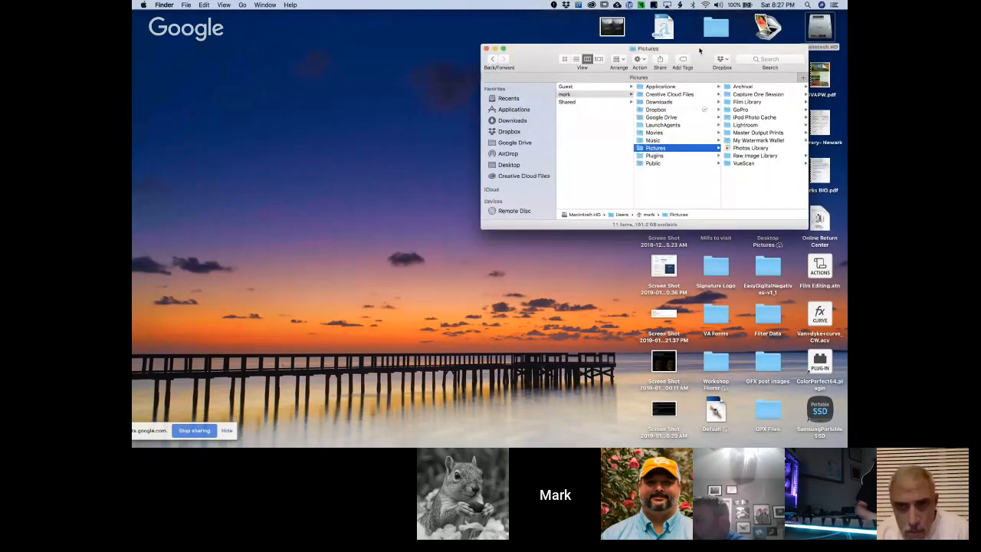
Open the Capture folder inside Raw Image Library and widen the Finder window to show the folder hierarchy
{"action": "left_click_drag", "start_coordinate": [699, 51], "coordinate": [402, 33]}
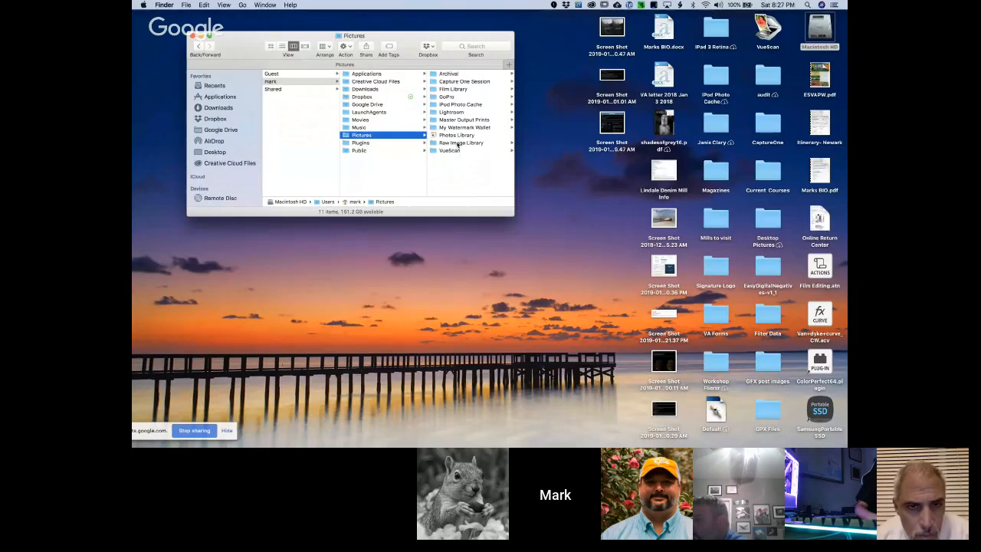
{"action": "left_click", "coordinate": [457, 143]}
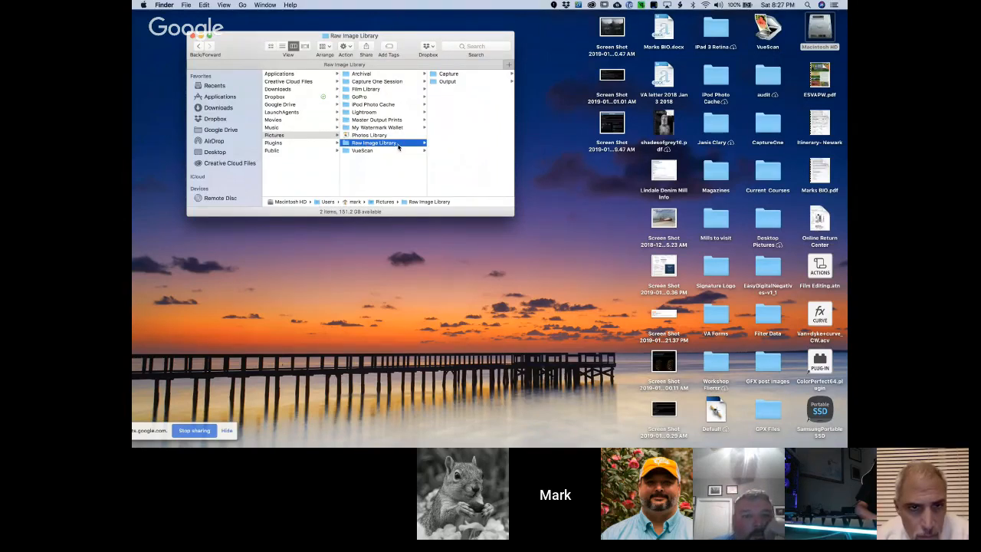
{"action": "left_click", "coordinate": [462, 76]}
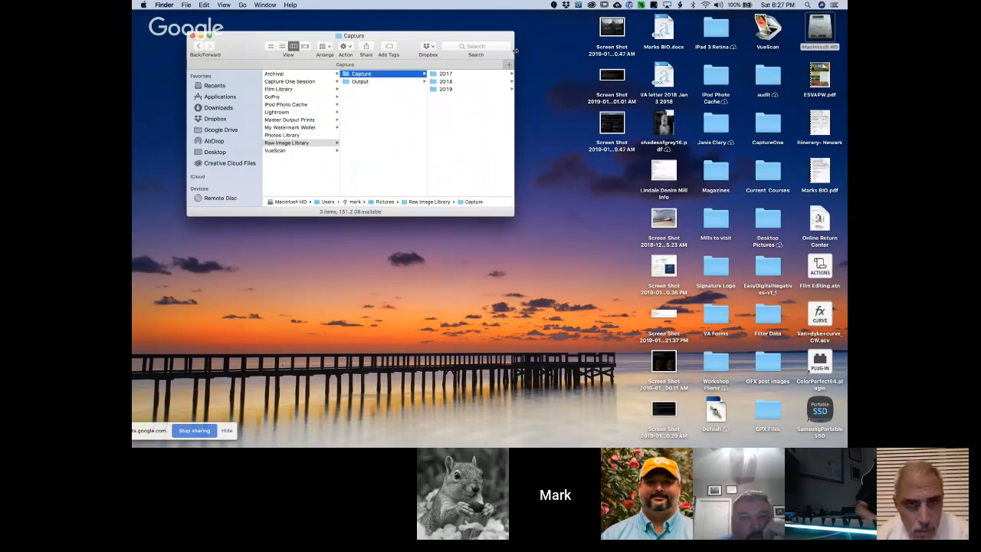
{"action": "left_click_drag", "start_coordinate": [515, 54], "coordinate": [682, 52]}
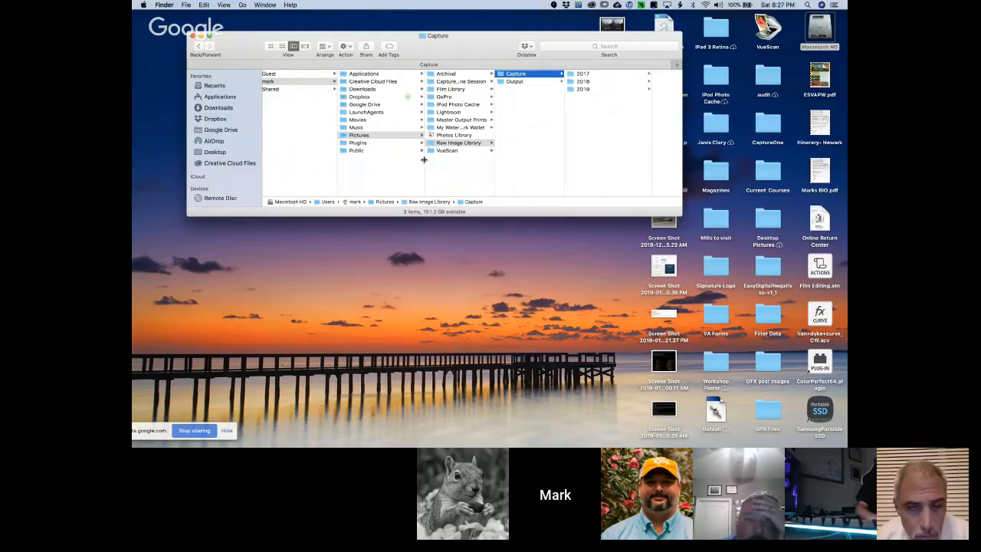
{"action": "left_click_drag", "start_coordinate": [423, 160], "coordinate": [407, 161]}
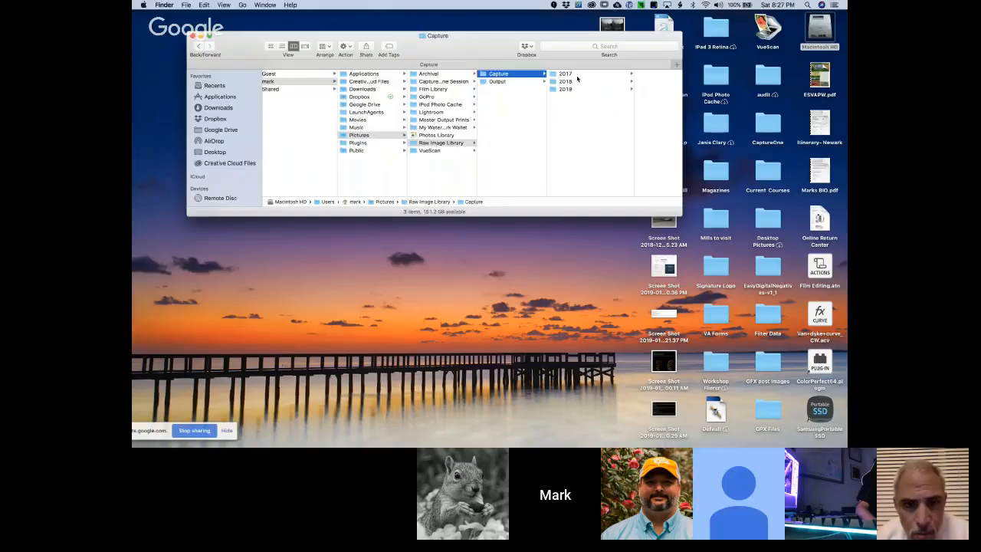
Browse the year folders under Capture and preview the A7r2-5710 ARW raw file in 2018 > A7r2 > Oct
{"action": "left_click", "coordinate": [576, 74]}
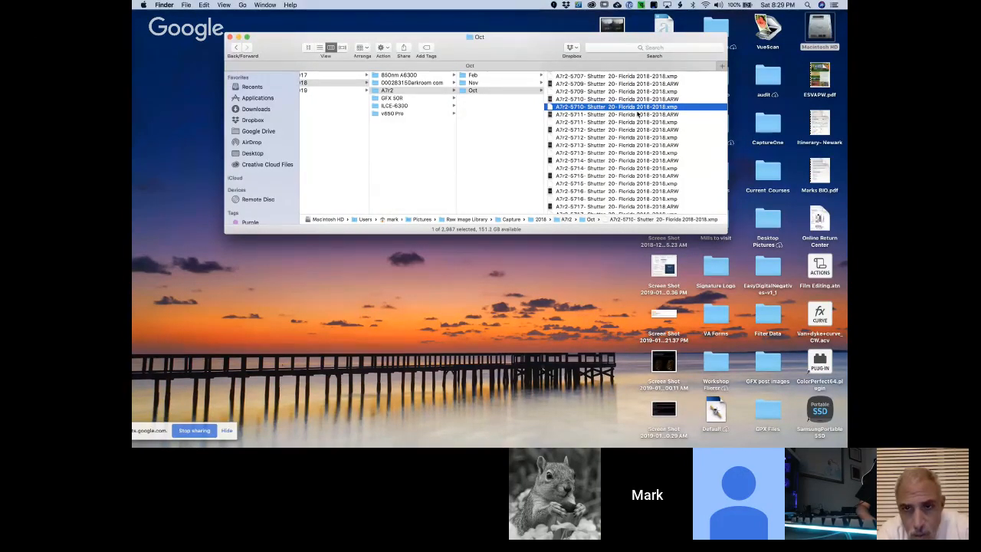
{"action": "left_click", "coordinate": [641, 100]}
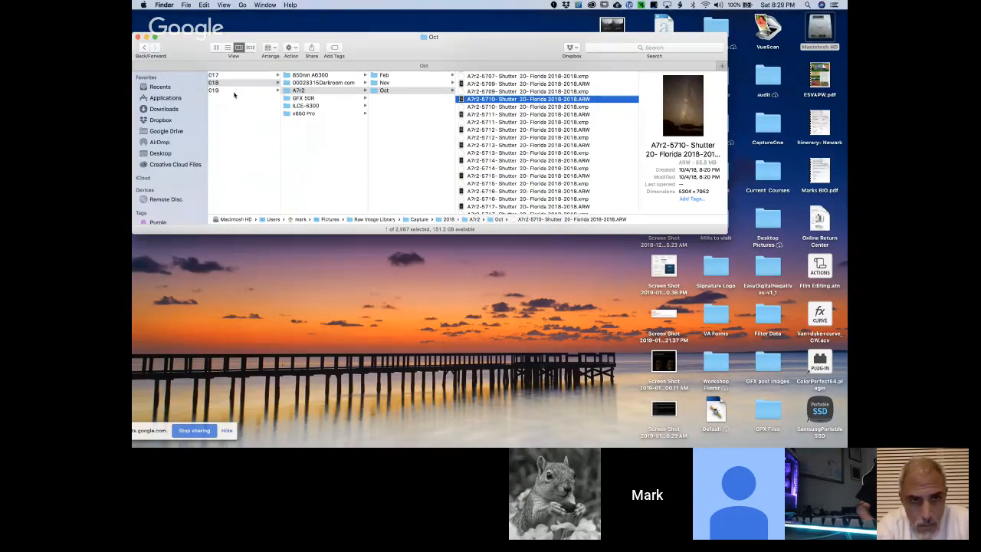
Open the 2019 > GFX 50R > Jan folder and resize the columns and window to show the full file names
{"action": "left_click", "coordinate": [233, 91]}
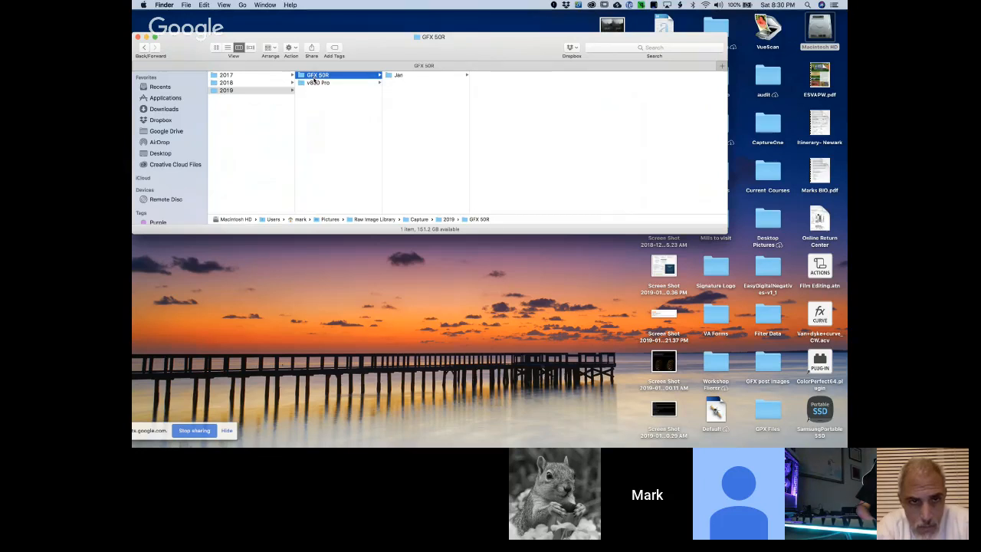
{"action": "left_click", "coordinate": [395, 77]}
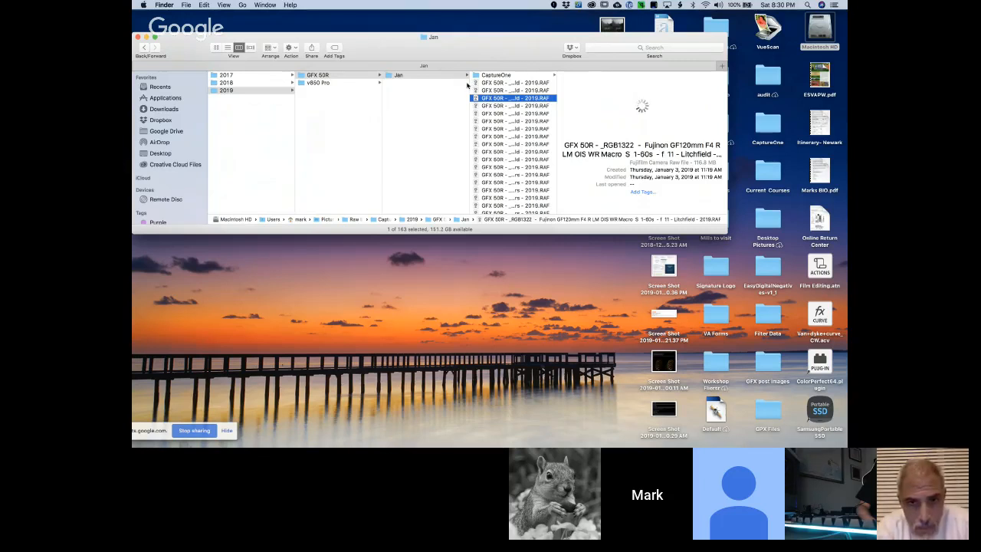
{"action": "left_click_drag", "start_coordinate": [470, 87], "coordinate": [428, 88]}
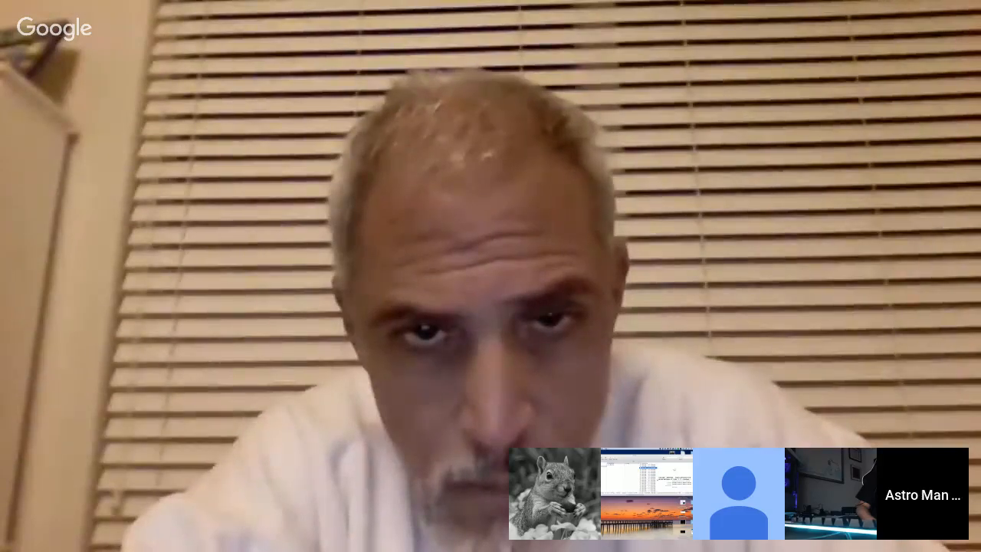
{"action": "left_click_drag", "start_coordinate": [540, 158], "coordinate": [782, 159]}
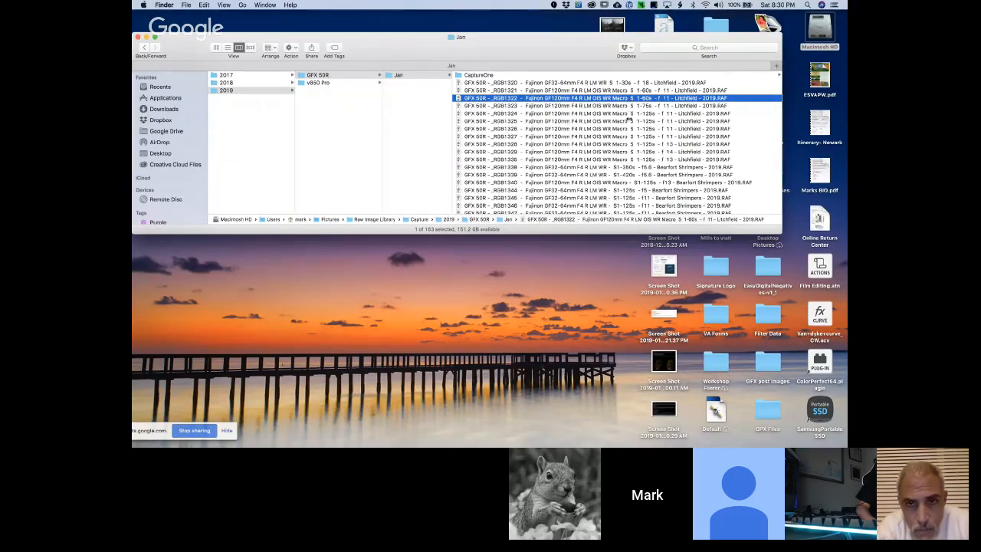
Look through the January raw files and preview the GFX 50R _RGB1534 PI Marsh RAF file
{"action": "scroll", "coordinate": [628, 112], "scroll_direction": "down", "scroll_amount": 5}
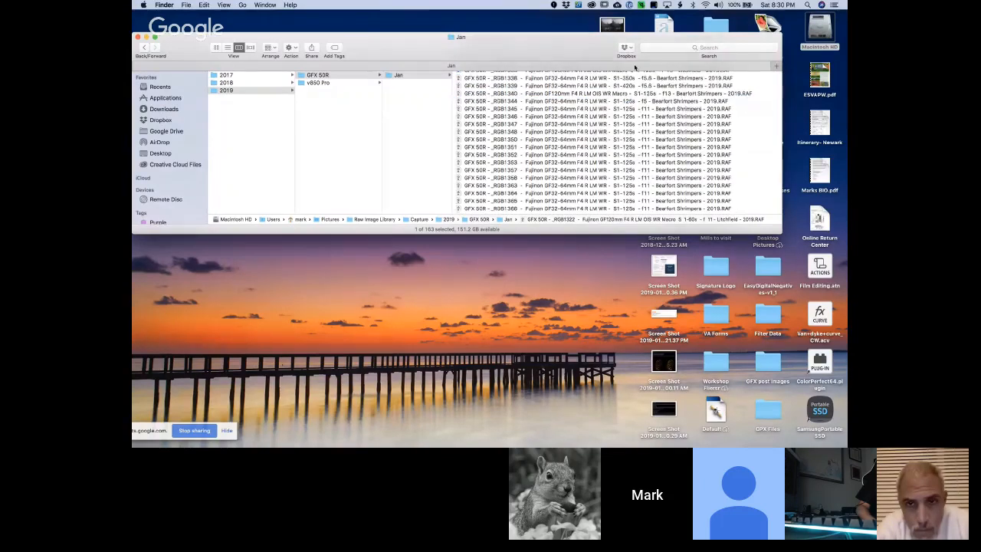
{"action": "scroll", "coordinate": [641, 186], "scroll_direction": "down", "scroll_amount": 15}
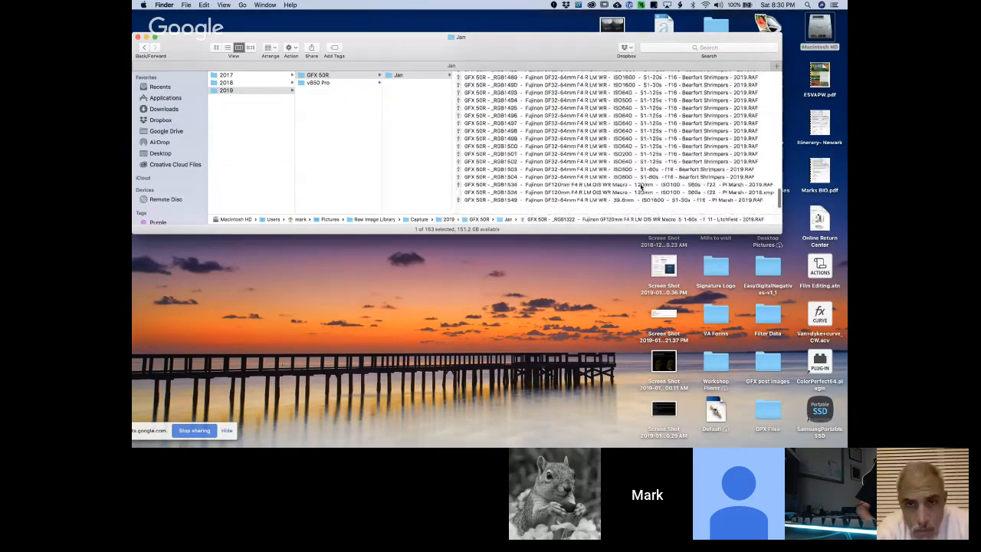
{"action": "left_click", "coordinate": [572, 197]}
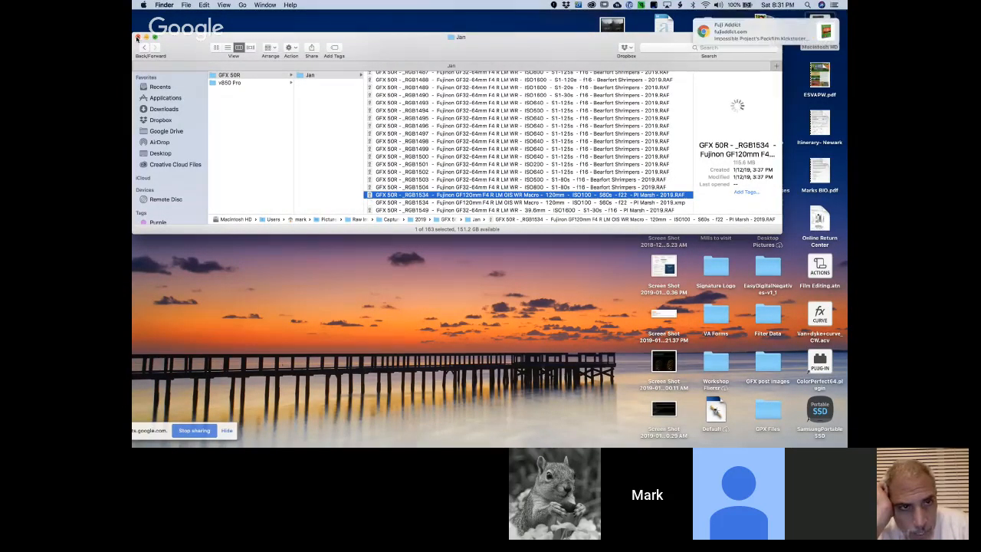
Close the Finder window and dismiss the Fuji Addict notification
{"action": "left_click", "coordinate": [137, 37]}
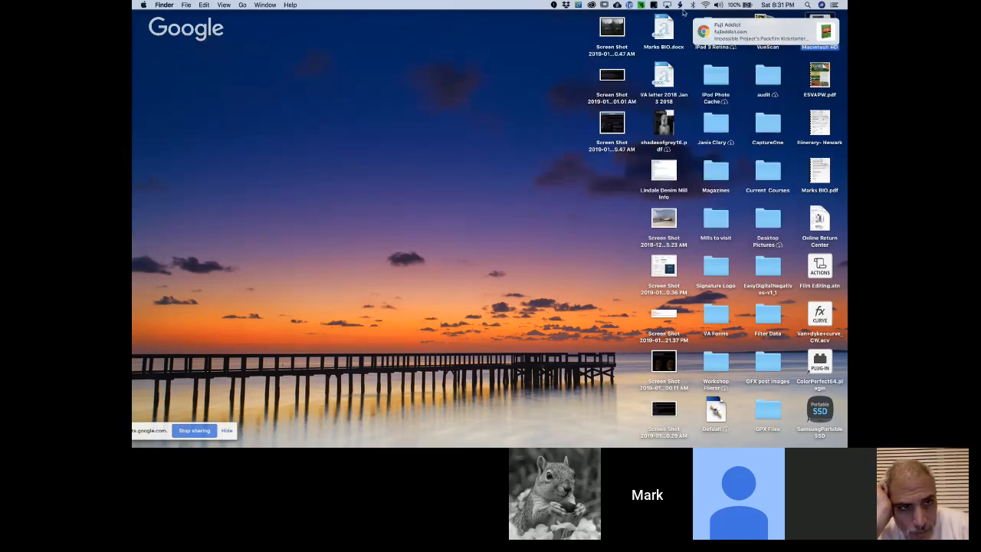
{"action": "left_click", "coordinate": [832, 26]}
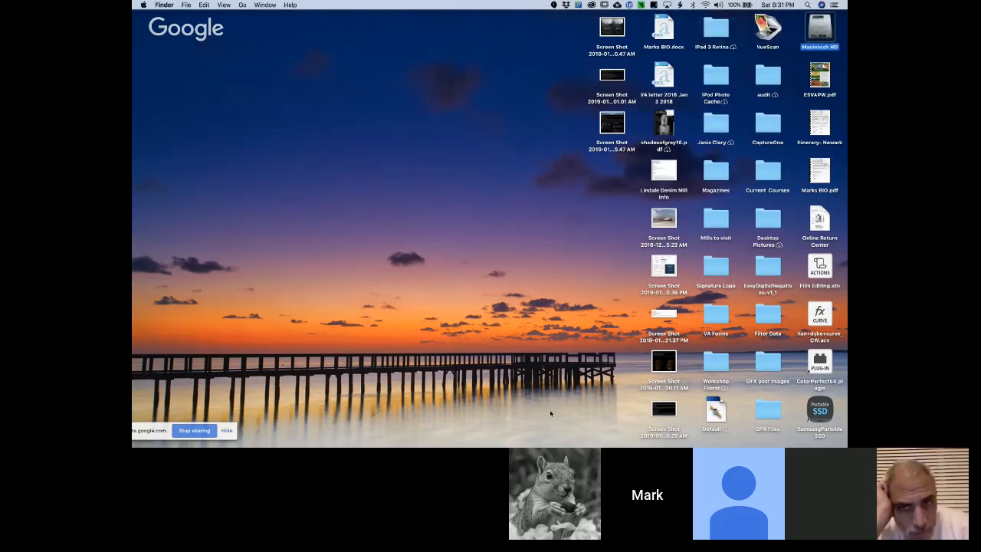
Stop sharing the desktop in the video call
{"action": "mouse_move", "coordinate": [547, 439]}
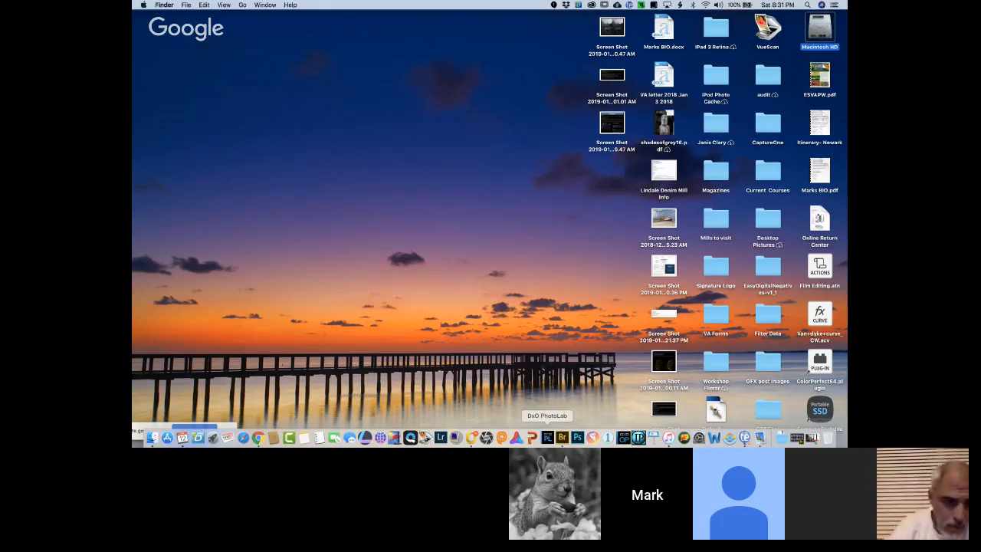
{"action": "left_click", "coordinate": [149, 427]}
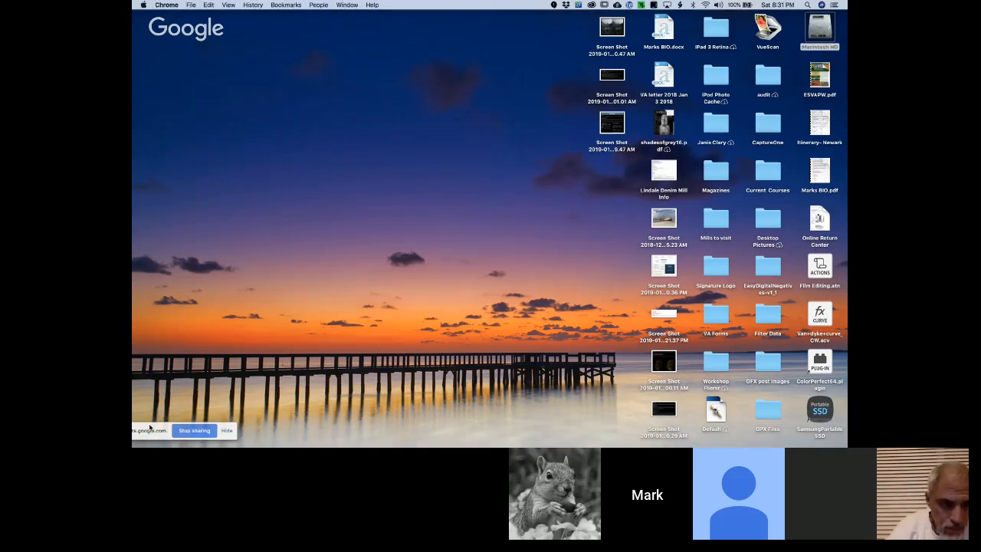
{"action": "left_click", "coordinate": [194, 431]}
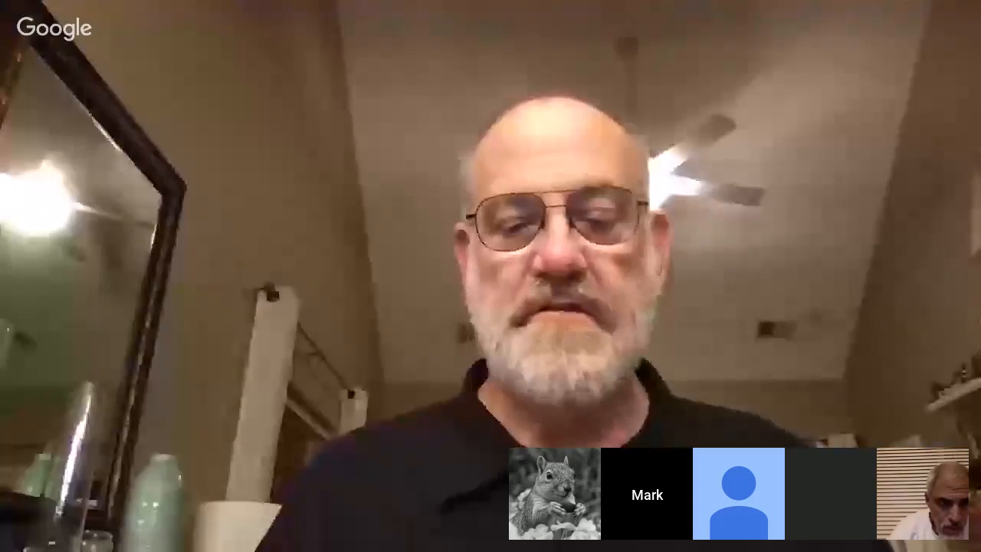
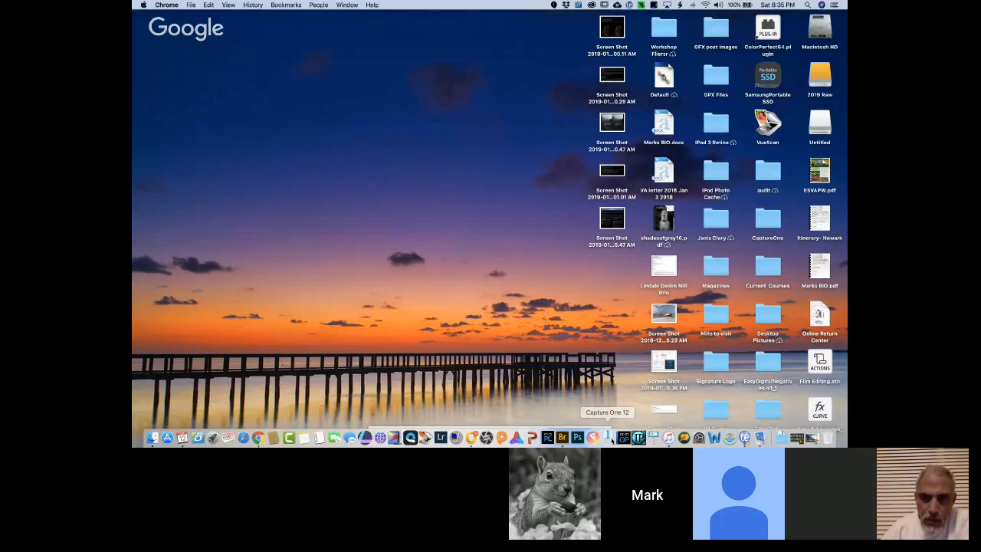
Open Capture One 12, close its Import Images and Resource Hub windows, and shift the main window slightly
{"action": "left_click", "coordinate": [608, 437]}
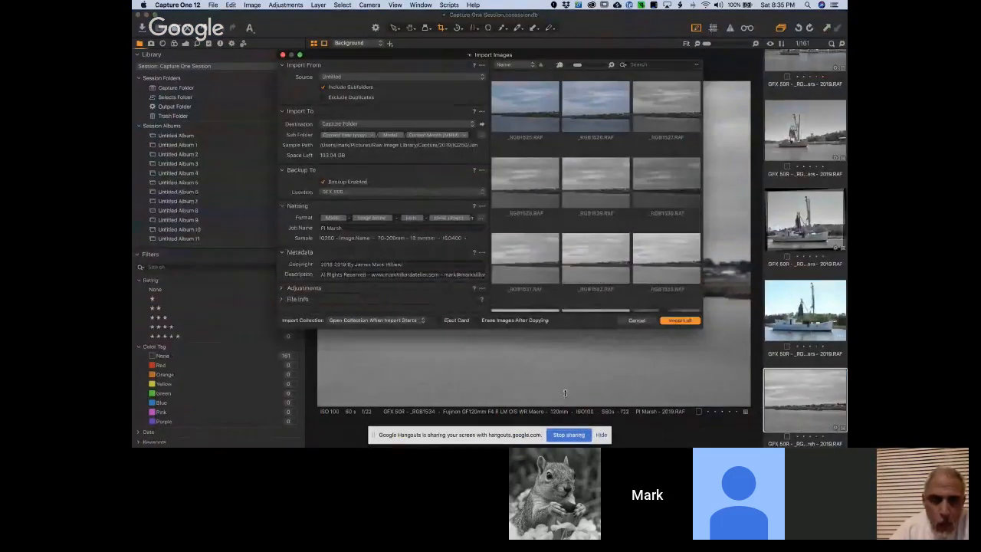
{"action": "left_click_drag", "start_coordinate": [355, 61], "coordinate": [392, 85]}
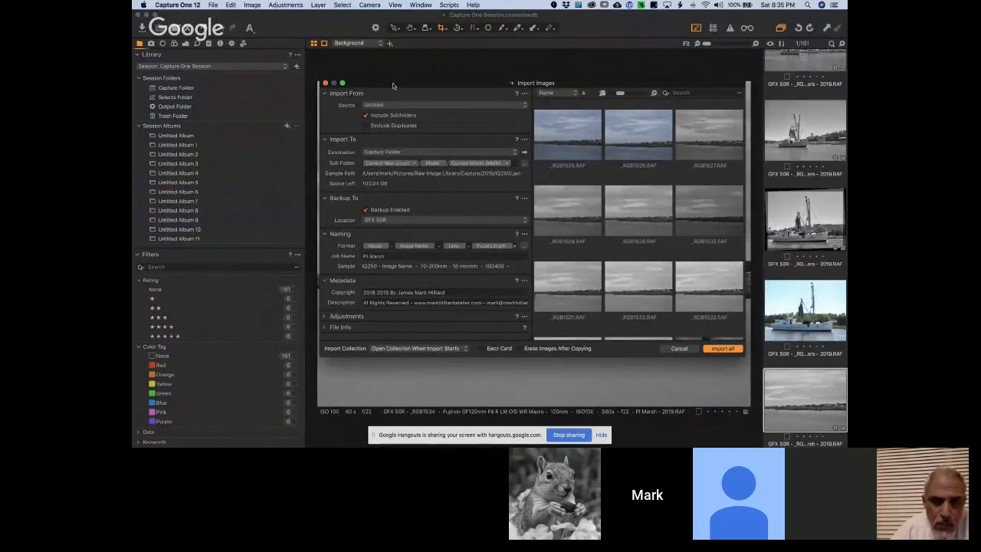
{"action": "left_click", "coordinate": [325, 82]}
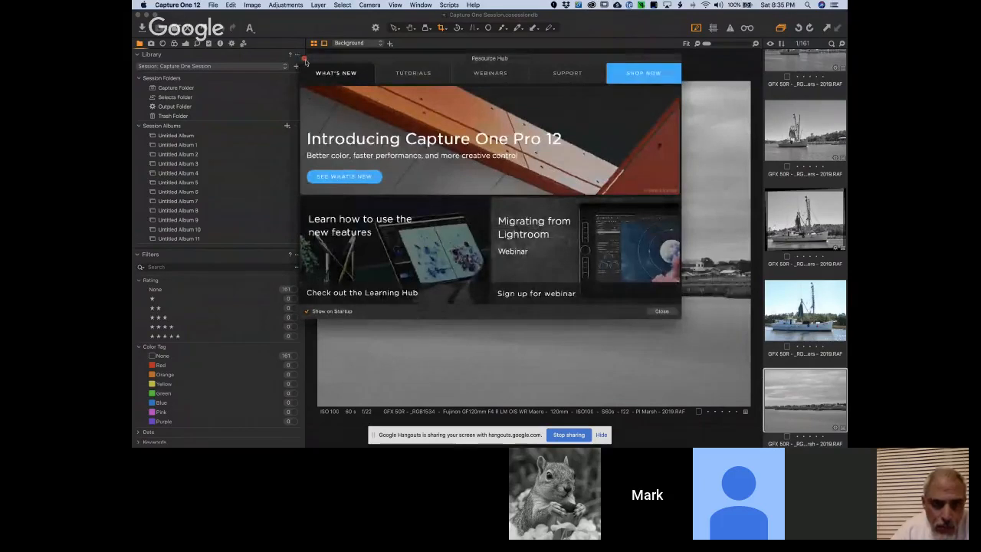
{"action": "left_click", "coordinate": [305, 58]}
{"action": "mouse_move", "coordinate": [262, 18]}
{"action": "left_mouse_down"}
{"action": "mouse_move", "coordinate": [281, 16]}
{"action": "mouse_move", "coordinate": [268, 15]}
{"action": "left_mouse_up"}
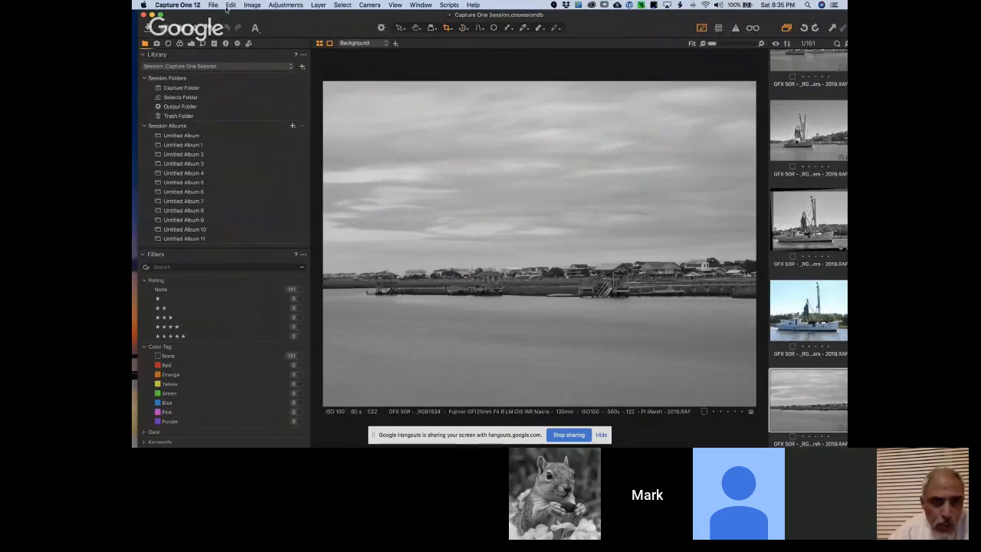
Check the command for creating a new session without starting one
{"action": "left_click", "coordinate": [214, 5]}
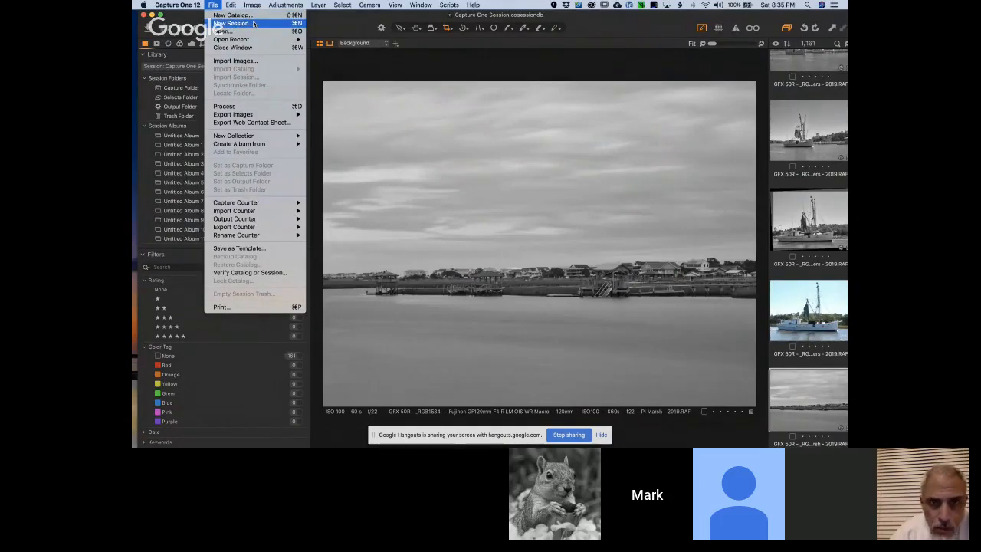
{"action": "left_click", "coordinate": [321, 17]}
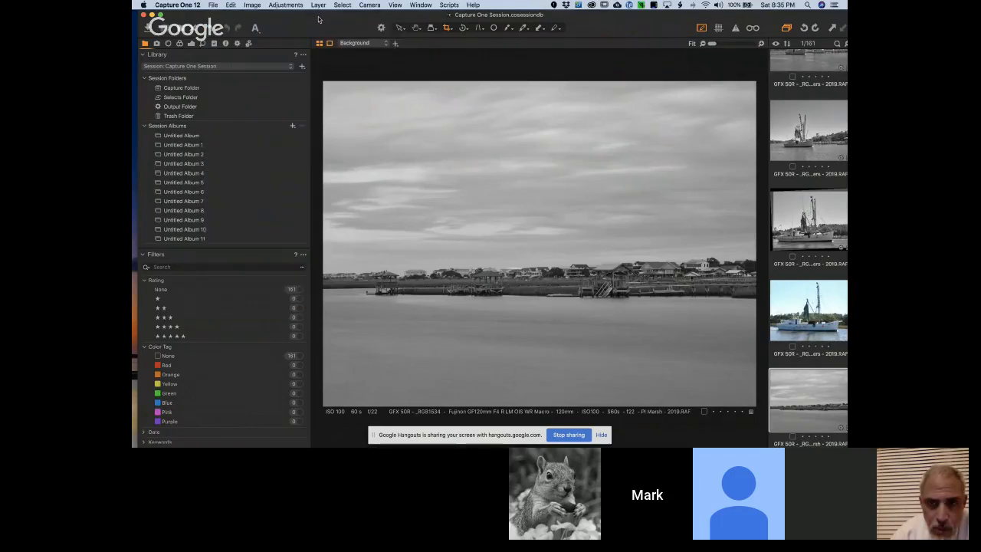
Examine how the Raw Image Library's Capture folder is divided by year, camera and month in the Library folder tree
{"action": "scroll", "coordinate": [236, 116], "scroll_direction": "down", "scroll_amount": 15}
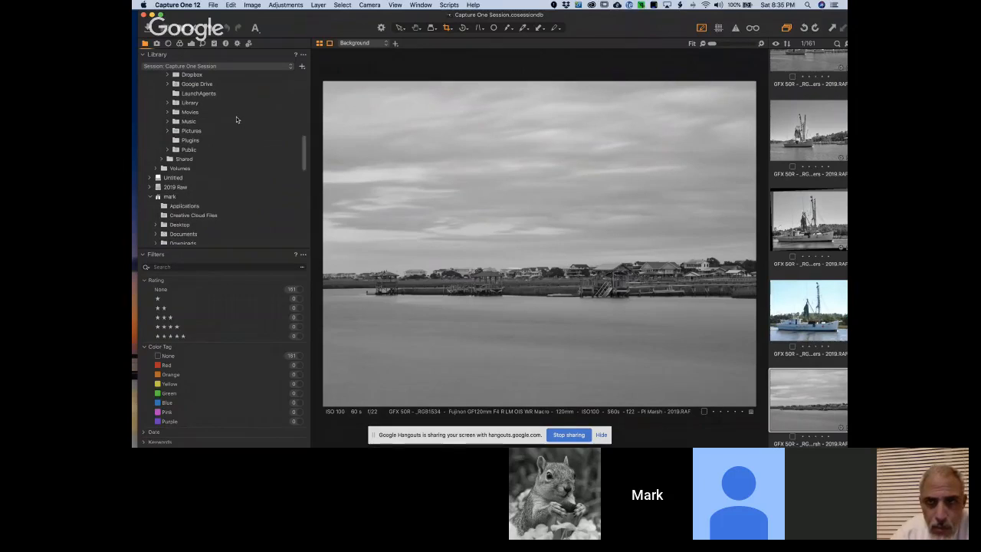
{"action": "scroll", "coordinate": [236, 121], "scroll_direction": "up", "scroll_amount": 3}
{"action": "scroll", "coordinate": [237, 123], "scroll_direction": "down", "scroll_amount": 10}
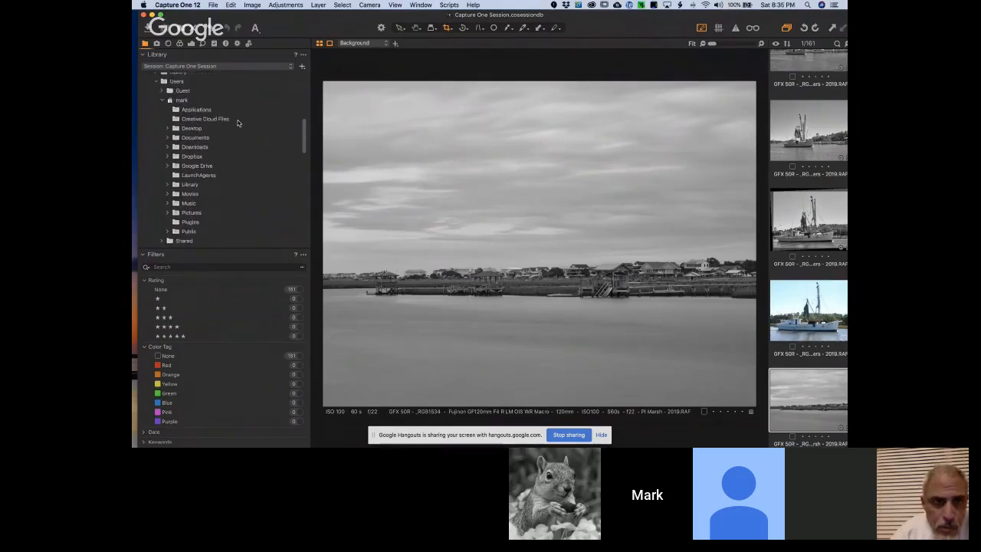
{"action": "scroll", "coordinate": [237, 123], "scroll_direction": "up", "scroll_amount": 20}
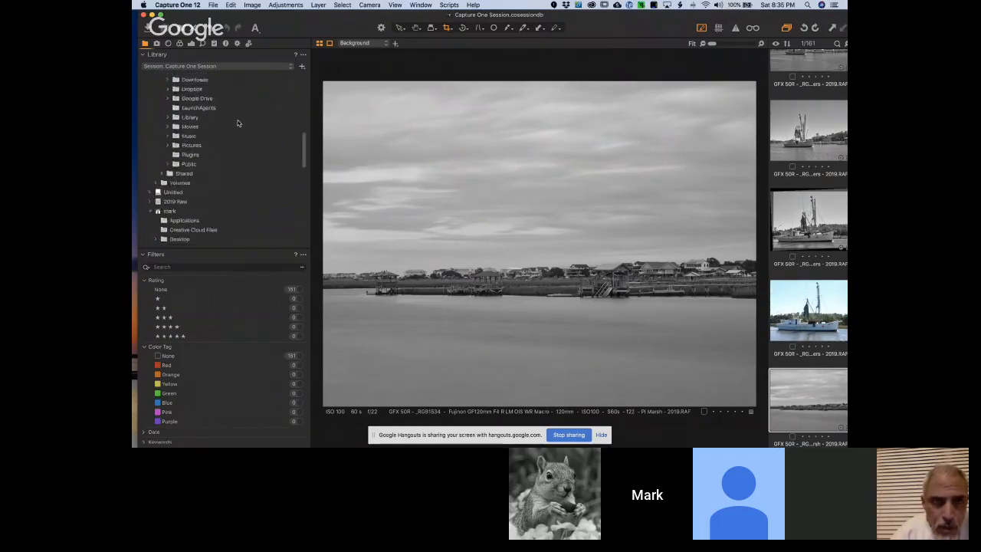
{"action": "left_click", "coordinate": [145, 46]}
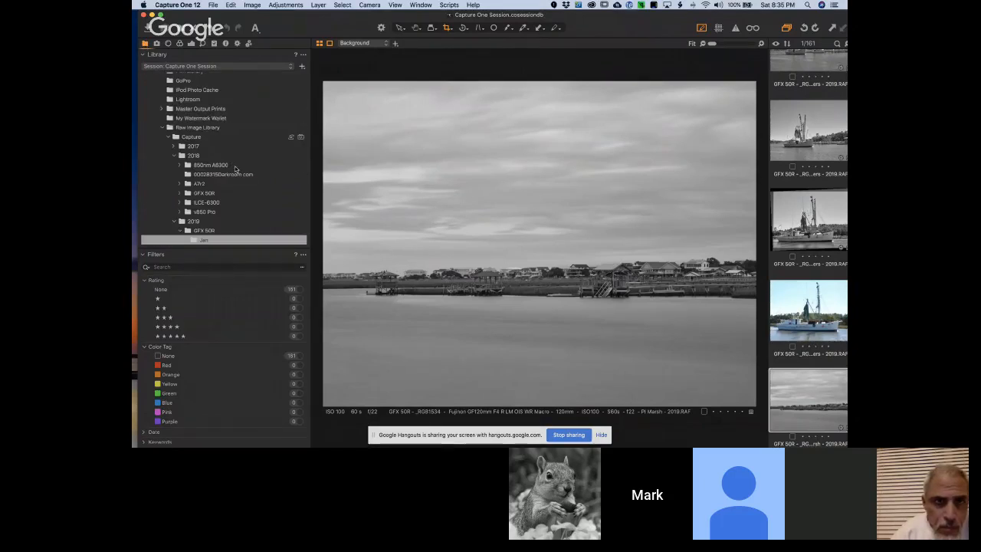
{"action": "scroll", "coordinate": [236, 169], "scroll_direction": "down", "scroll_amount": 3}
{"action": "scroll", "coordinate": [234, 166], "scroll_direction": "up", "scroll_amount": 3}
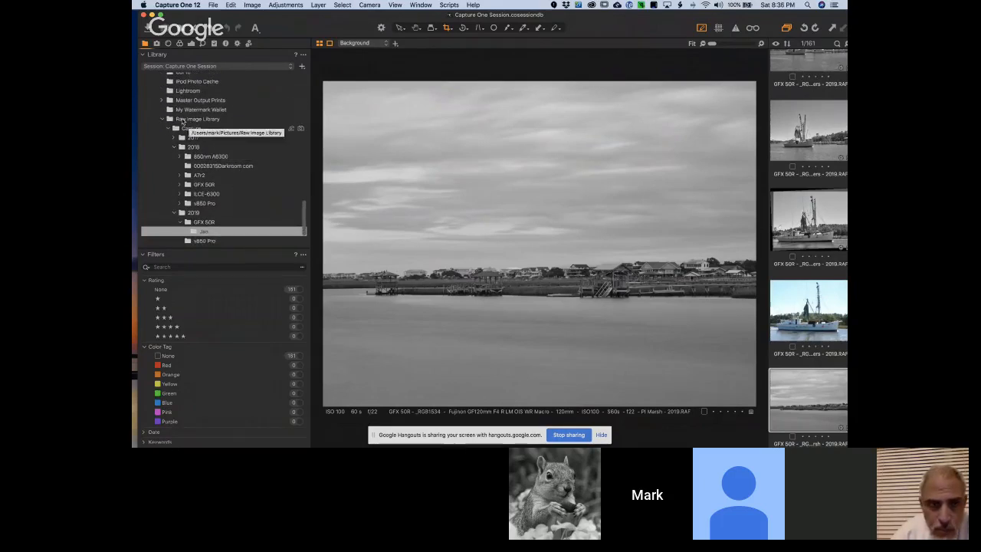
{"action": "scroll", "coordinate": [236, 151], "scroll_direction": "down", "scroll_amount": 2}
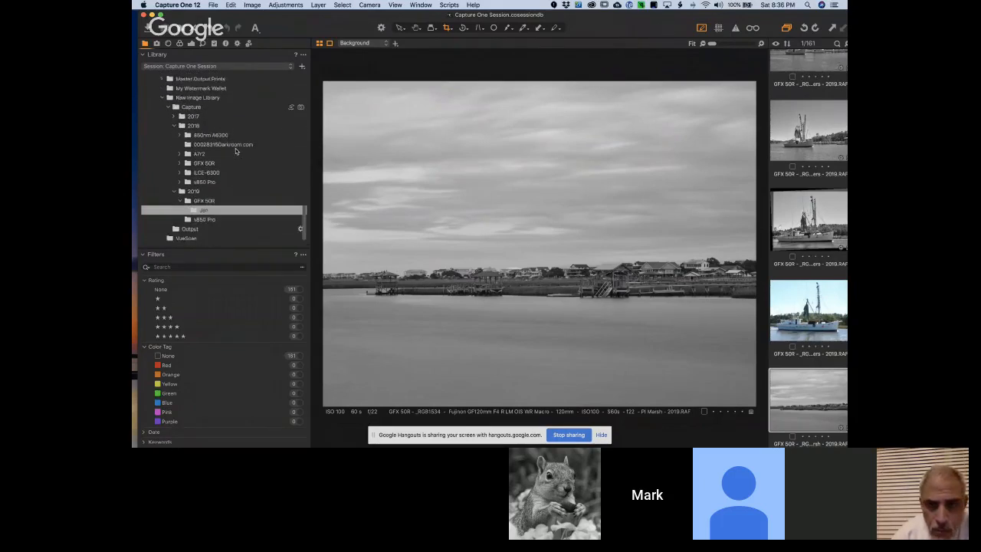
{"action": "scroll", "coordinate": [236, 151], "scroll_direction": "down", "scroll_amount": 2}
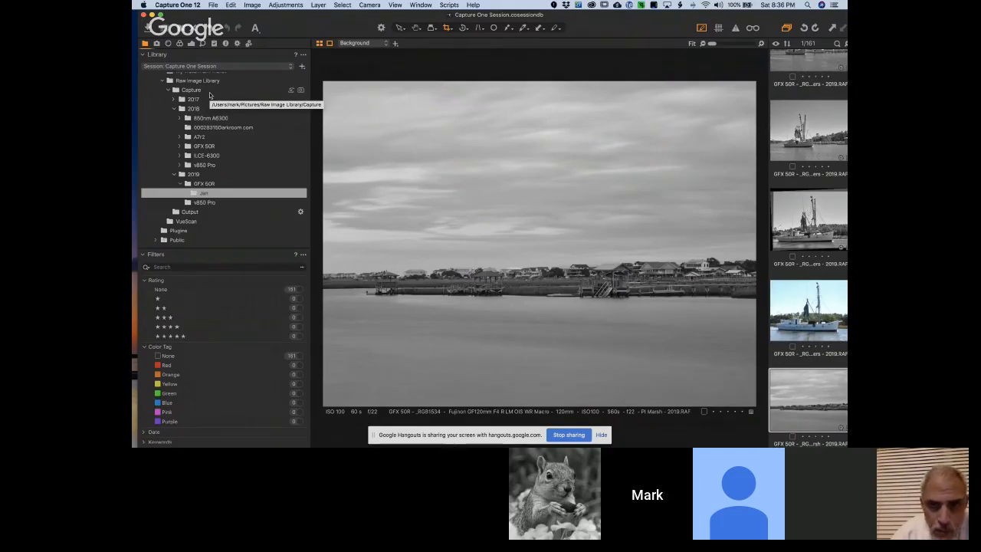
Examine the session folder assignment options for the Capture folder and the Output folder inside Raw Image Library
{"action": "right_click", "coordinate": [191, 92]}
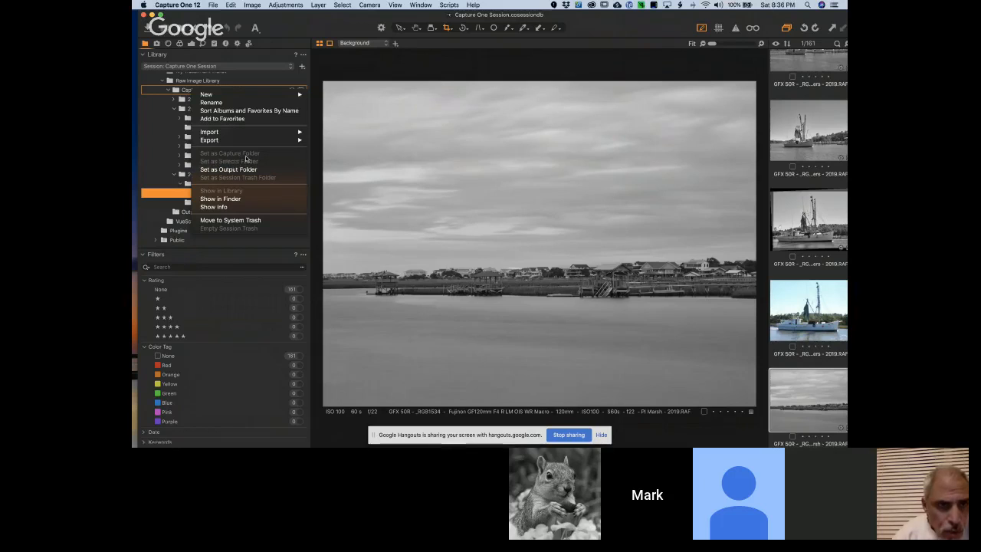
{"action": "left_click", "coordinate": [150, 141]}
{"action": "scroll", "coordinate": [226, 161], "scroll_direction": "down", "scroll_amount": 2}
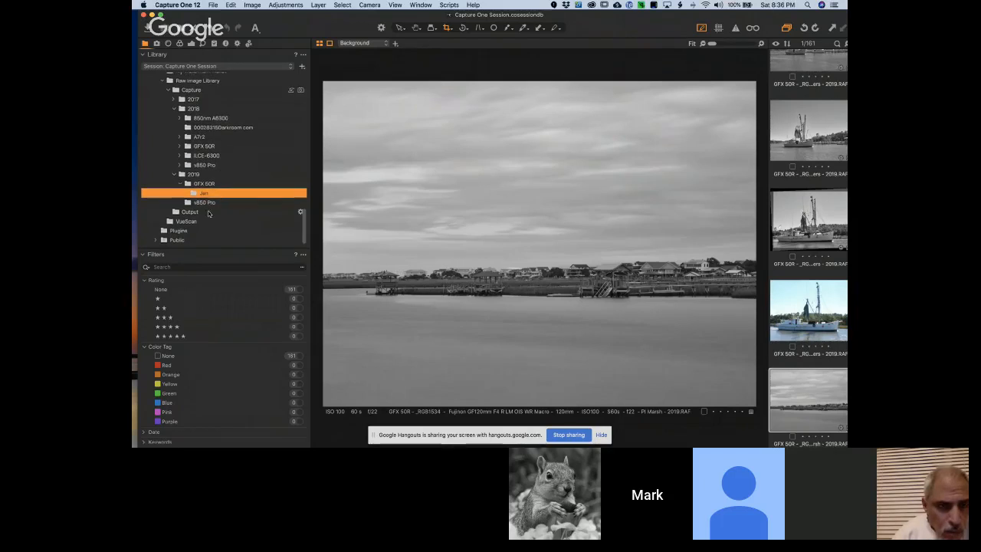
{"action": "left_click", "coordinate": [190, 211]}
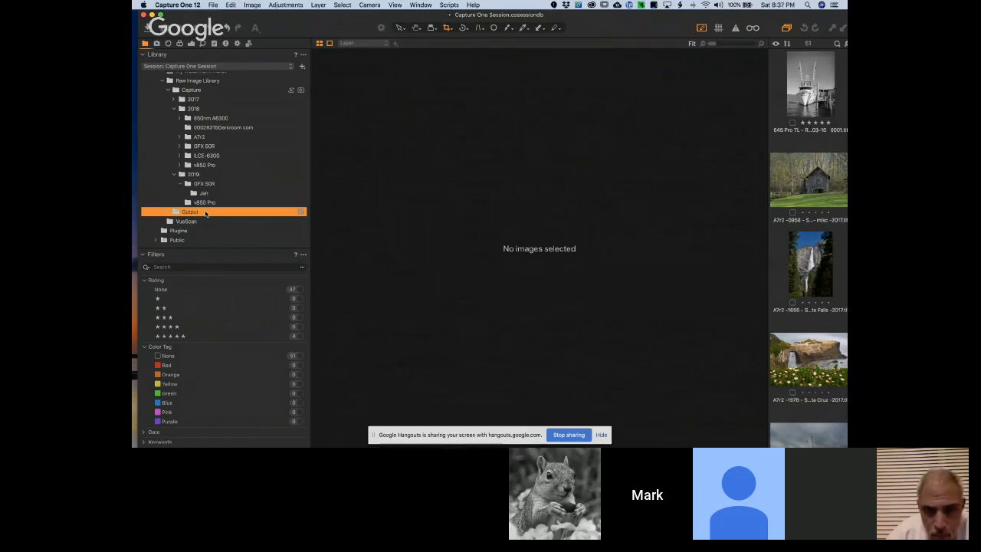
{"action": "right_click", "coordinate": [253, 213]}
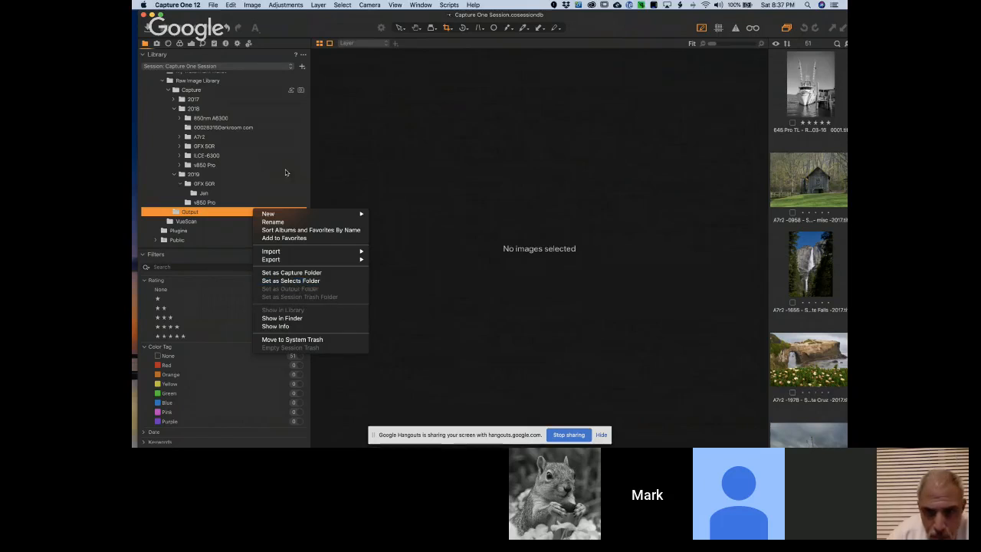
{"action": "left_click", "coordinate": [330, 137]}
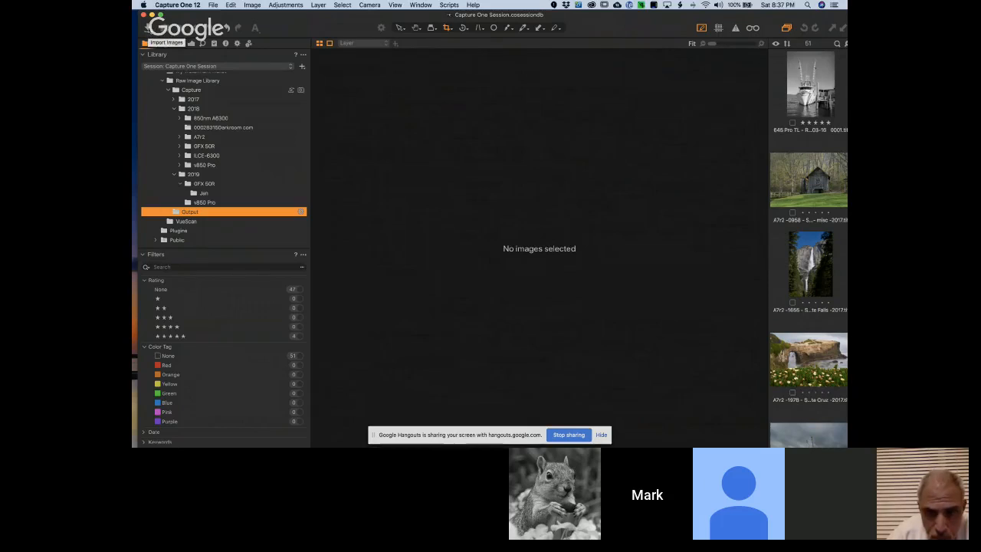
Open the image importer and look through the raw files on the Untitled card
{"action": "left_click", "coordinate": [146, 28]}
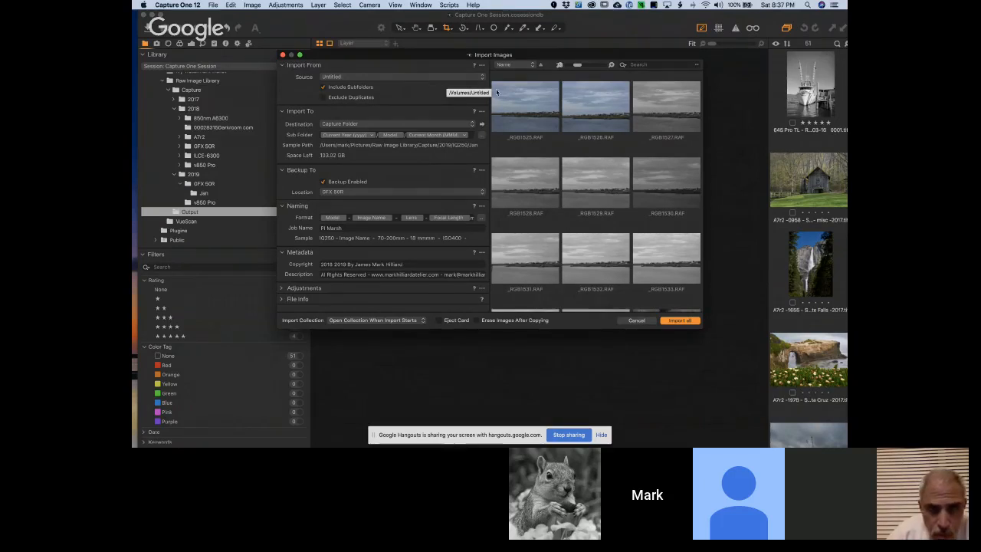
{"action": "scroll", "coordinate": [564, 220], "scroll_direction": "down", "scroll_amount": 3}
{"action": "scroll", "coordinate": [564, 220], "scroll_direction": "down", "scroll_amount": 10}
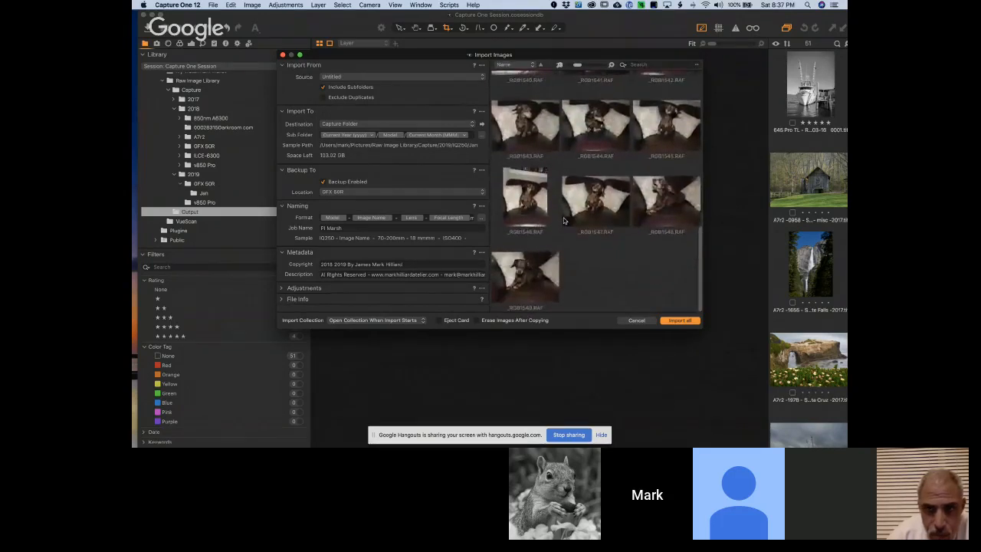
{"action": "scroll", "coordinate": [564, 220], "scroll_direction": "up", "scroll_amount": 8}
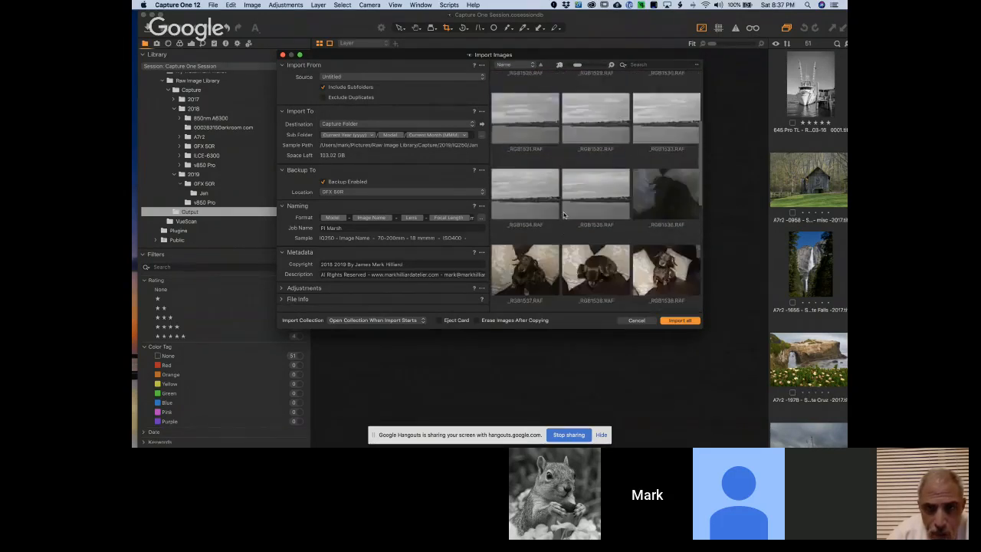
{"action": "scroll", "coordinate": [564, 214], "scroll_direction": "down", "scroll_amount": 5}
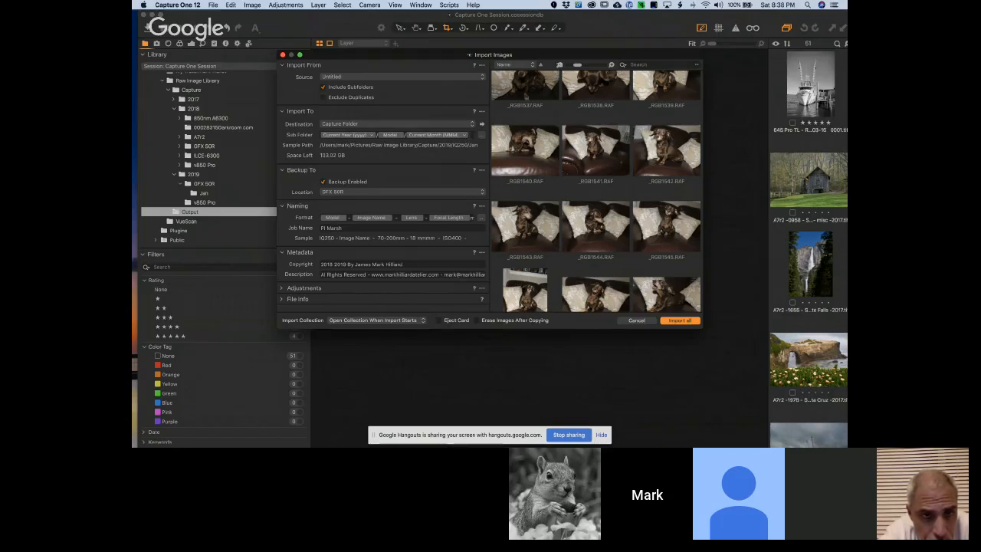
Examine the tokens available for the import destination's sub folder, and leave the token editor without changes
{"action": "left_click", "coordinate": [481, 135]}
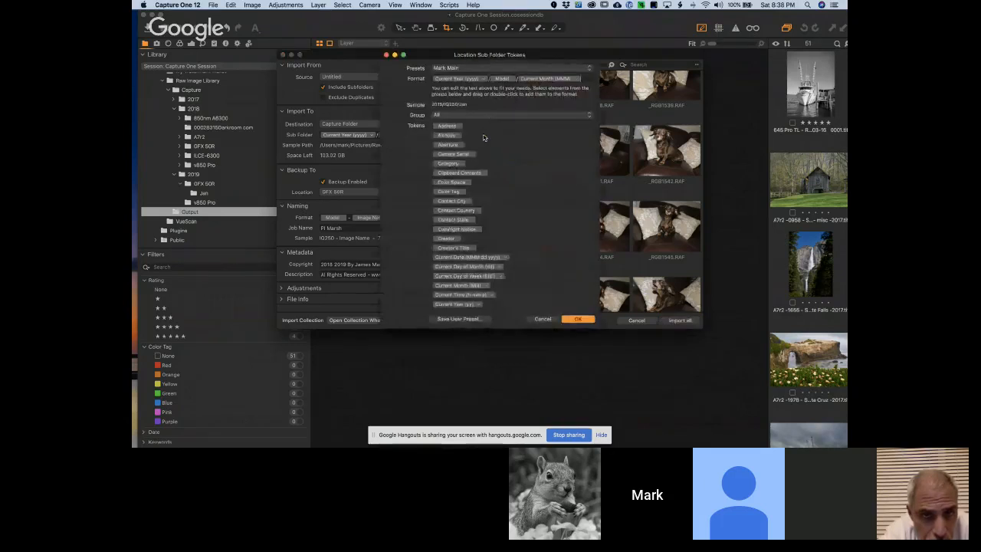
{"action": "scroll", "coordinate": [454, 197], "scroll_direction": "down", "scroll_amount": 10}
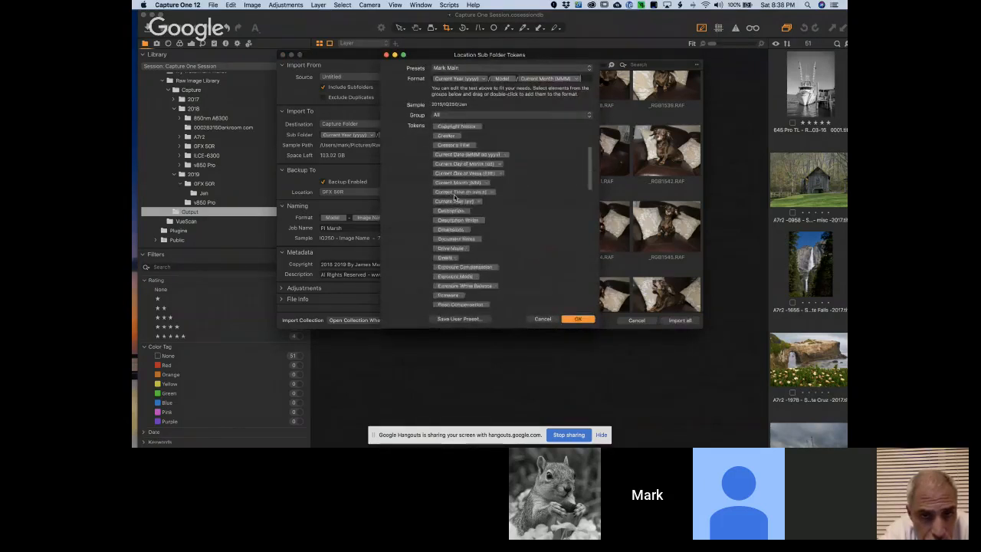
{"action": "scroll", "coordinate": [455, 198], "scroll_direction": "up", "scroll_amount": 8}
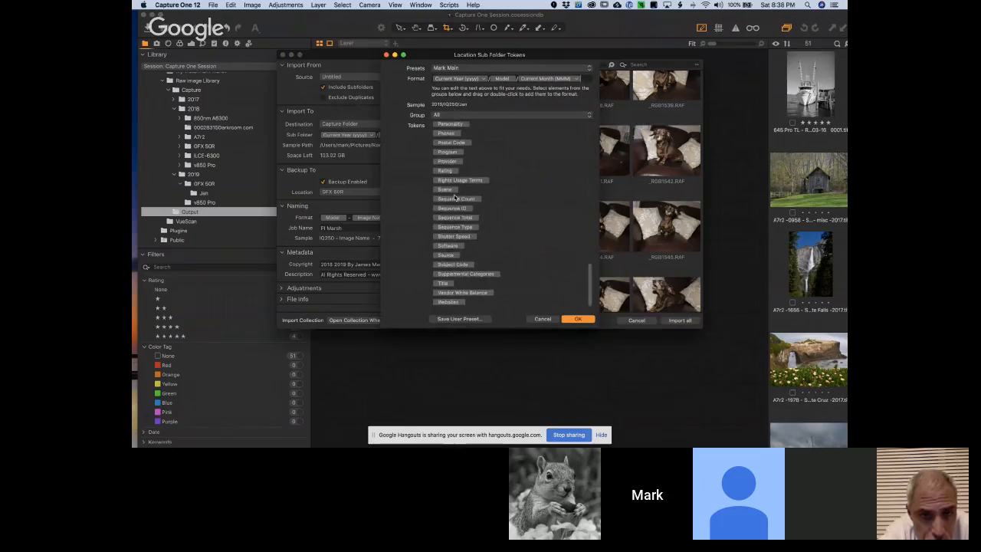
{"action": "scroll", "coordinate": [455, 198], "scroll_direction": "up", "scroll_amount": 5}
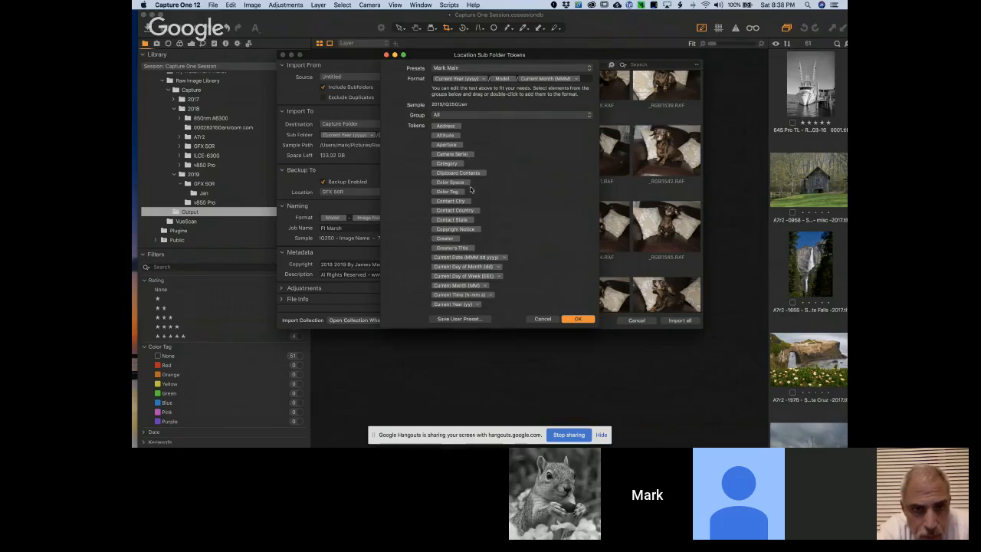
{"action": "scroll", "coordinate": [463, 219], "scroll_direction": "down", "scroll_amount": 5}
{"action": "scroll", "coordinate": [463, 219], "scroll_direction": "down", "scroll_amount": 2}
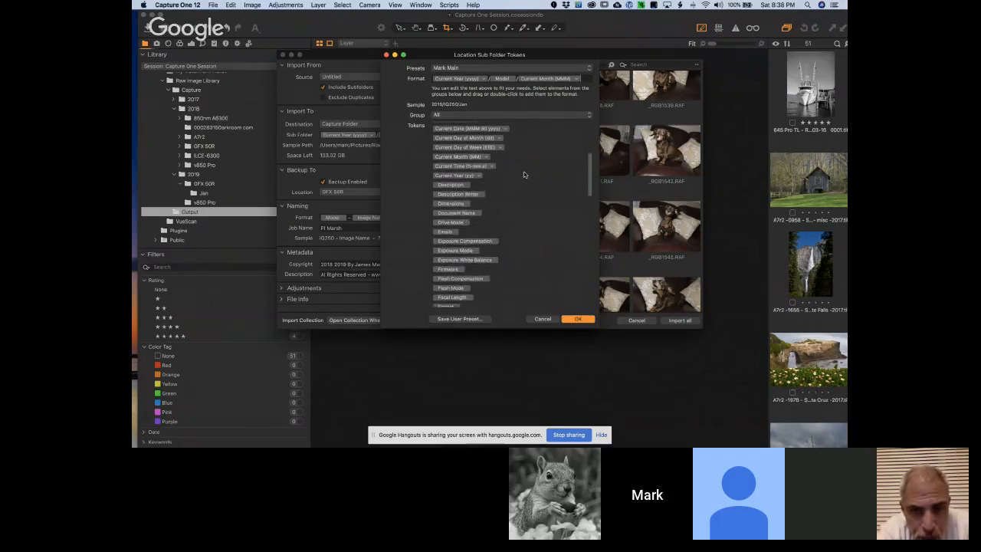
{"action": "left_click", "coordinate": [544, 318]}
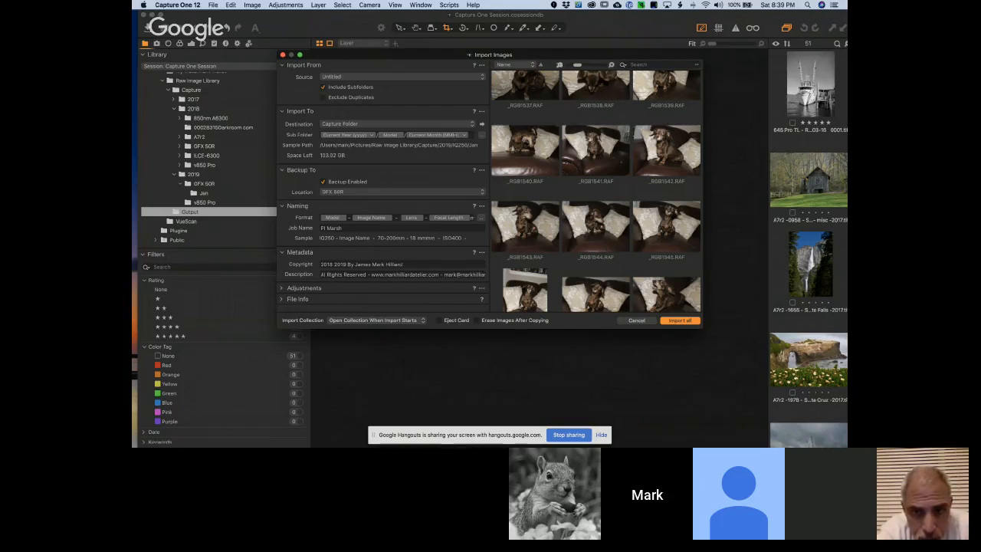
Move the main Capture One window aside to uncover the desktop drives, and select Macintosh HD
{"action": "mouse_move", "coordinate": [516, 438]}
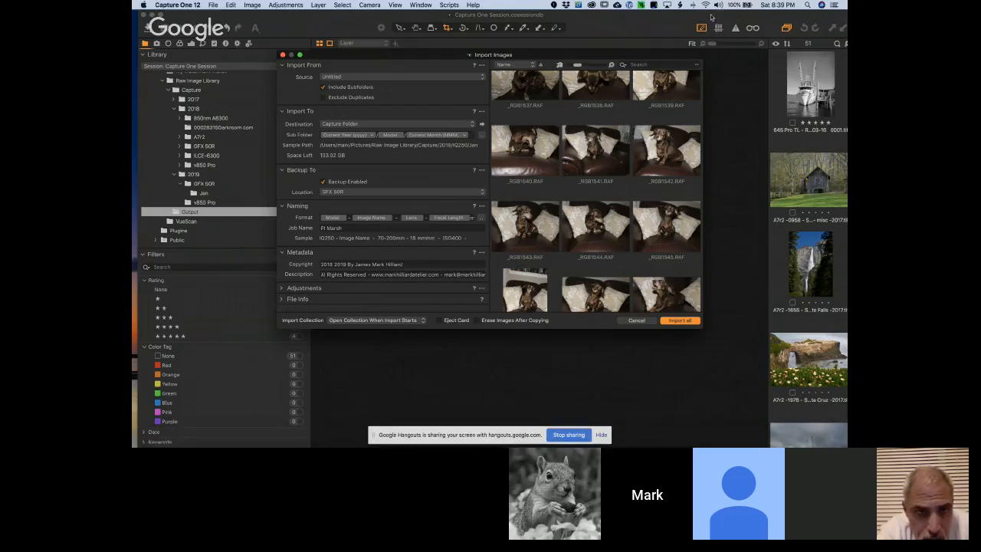
{"action": "left_click_drag", "start_coordinate": [728, 16], "coordinate": [481, 16]}
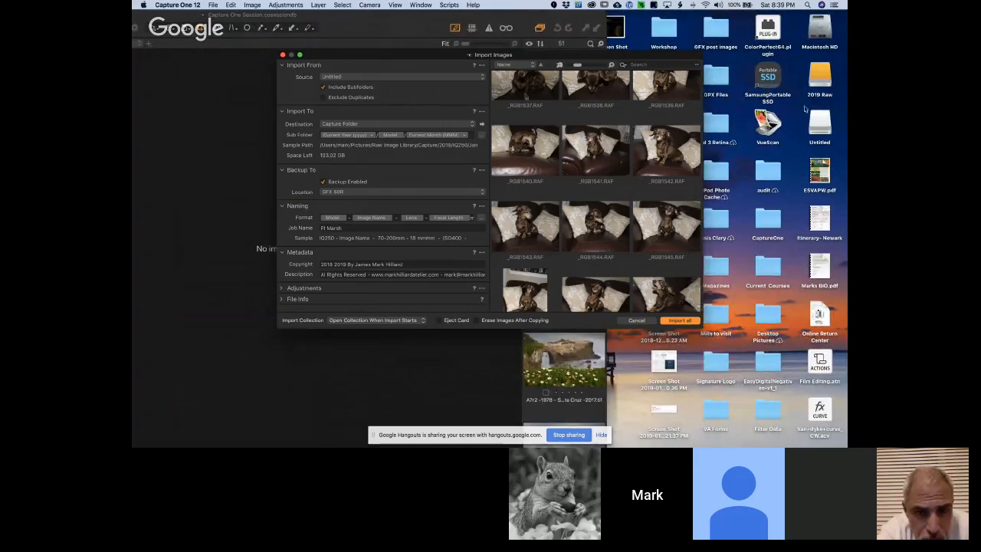
{"action": "left_click", "coordinate": [822, 32]}
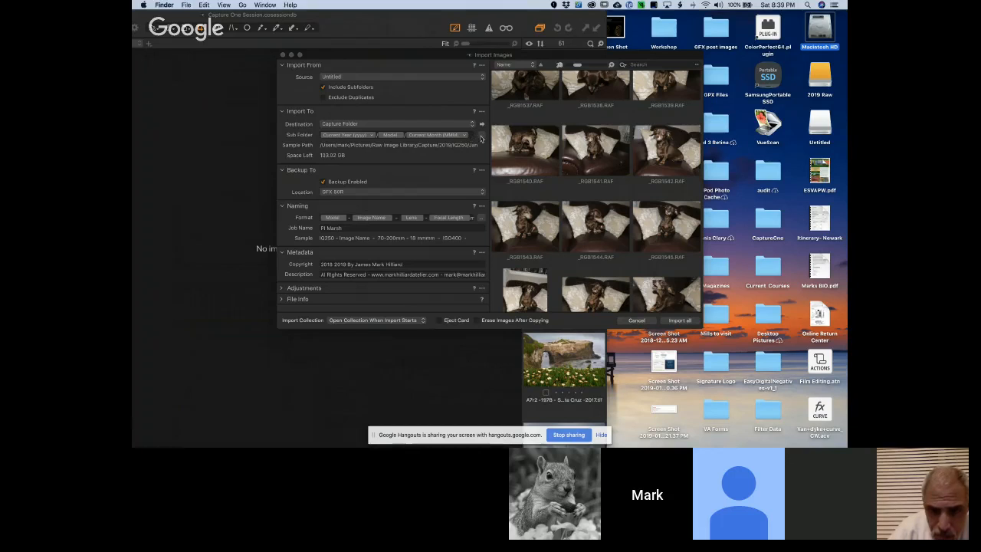
Look through the sub folder tokens from the current time entries down to Owner, and close the token editor without changes
{"action": "left_click", "coordinate": [481, 139]}
{"action": "scroll", "coordinate": [467, 231], "scroll_direction": "down", "scroll_amount": 3}
{"action": "scroll", "coordinate": [468, 231], "scroll_direction": "down", "scroll_amount": 8}
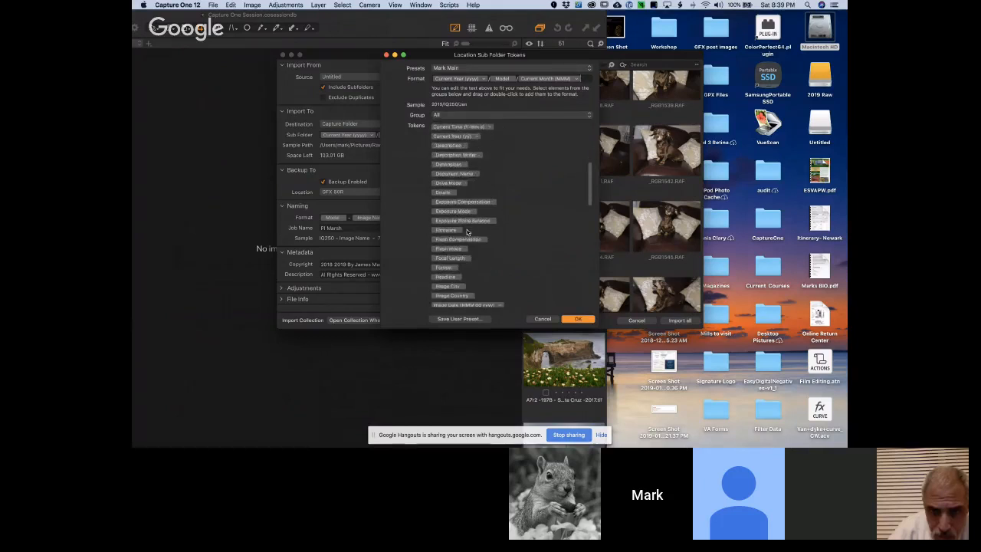
{"action": "scroll", "coordinate": [468, 231], "scroll_direction": "down", "scroll_amount": 5}
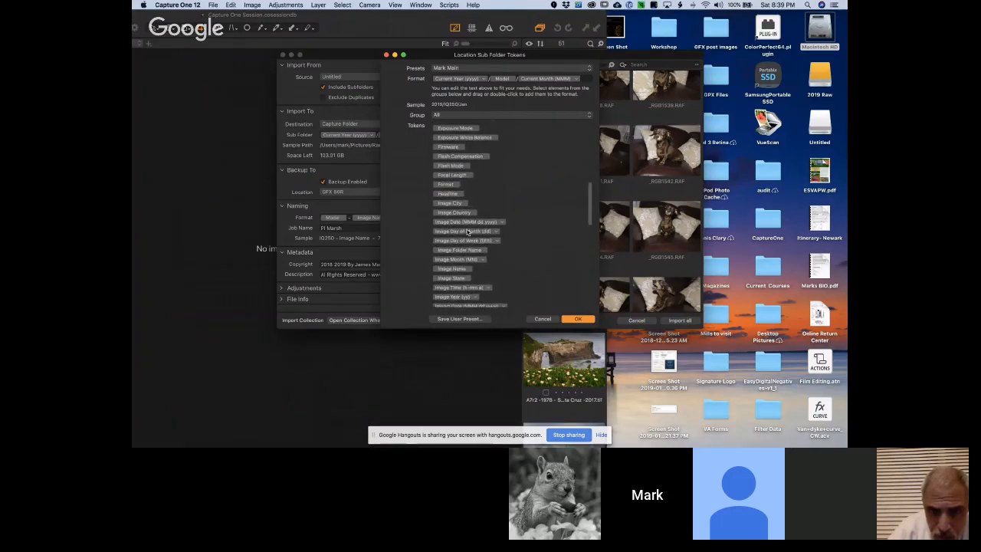
{"action": "scroll", "coordinate": [467, 232], "scroll_direction": "down", "scroll_amount": 5}
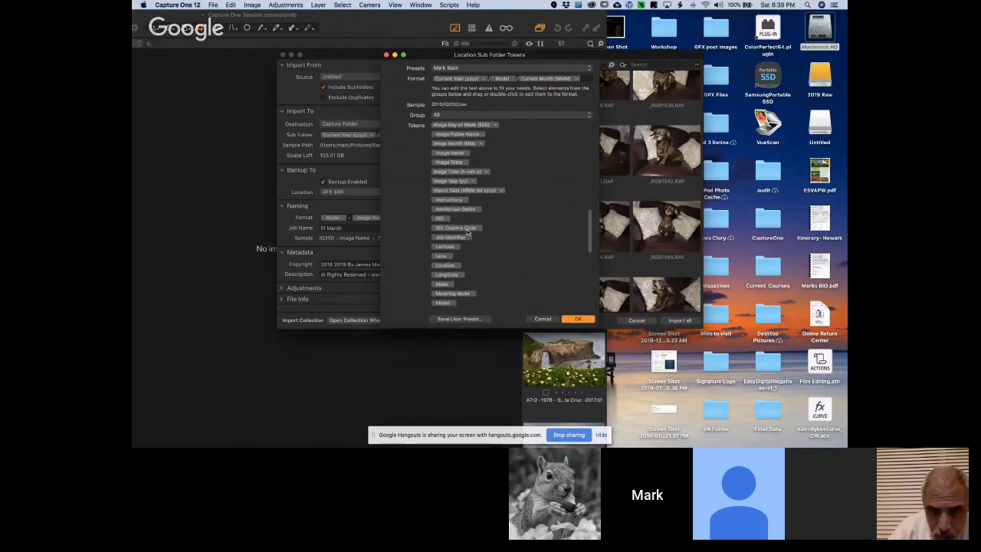
{"action": "scroll", "coordinate": [467, 231], "scroll_direction": "down", "scroll_amount": 2}
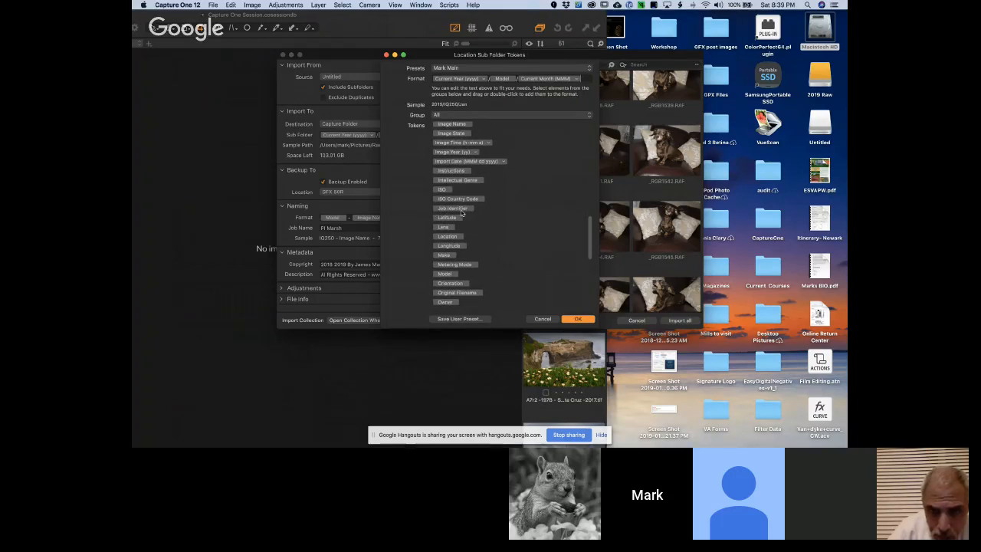
{"action": "left_click", "coordinate": [548, 321]}
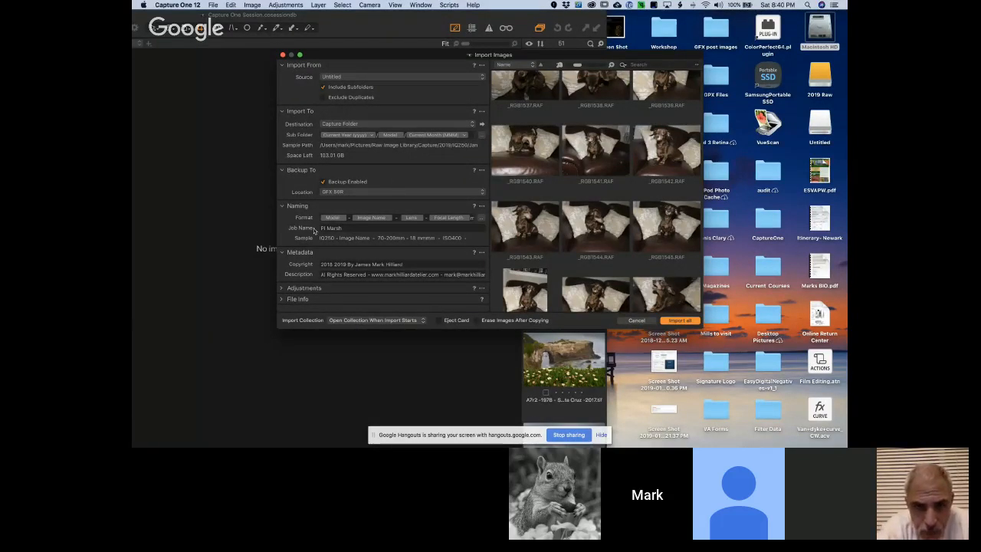
Highlight the import's job name text, and collapse the Backup To section
{"action": "left_click", "coordinate": [342, 228]}
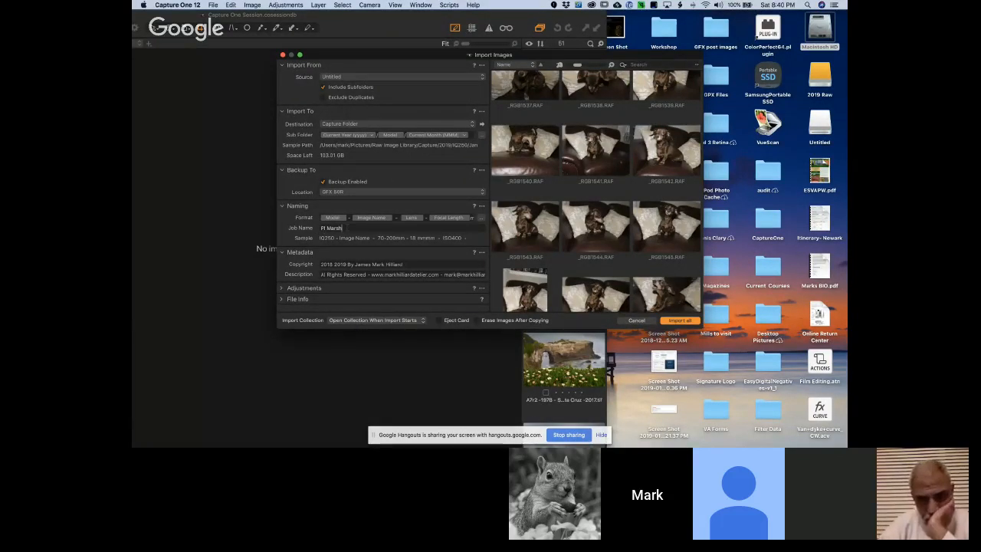
{"action": "left_click_drag", "start_coordinate": [343, 228], "coordinate": [319, 228]}
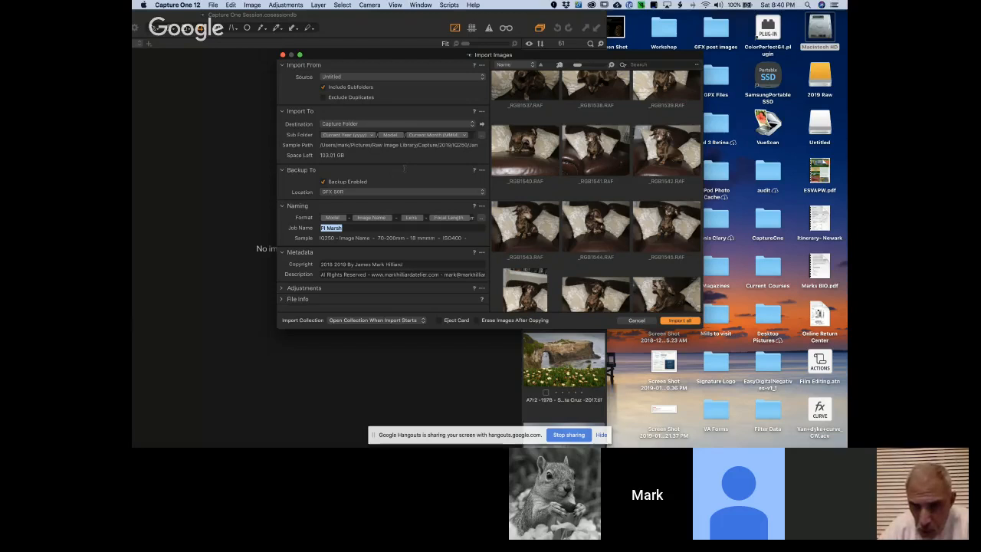
{"action": "left_click", "coordinate": [404, 170]}
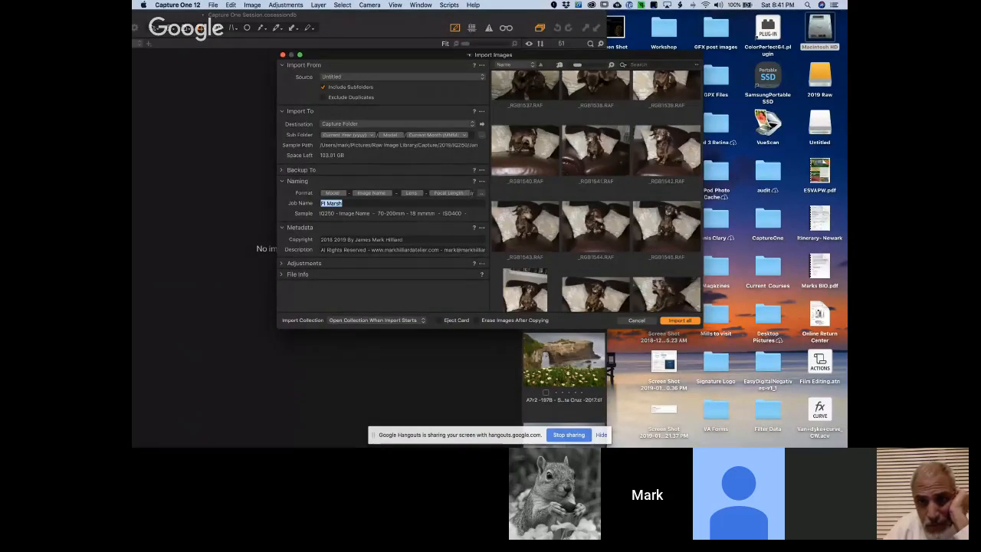
Look along the import's whole naming format, from the Model token through to Job Name and Current Year
{"action": "left_click", "coordinate": [470, 193]}
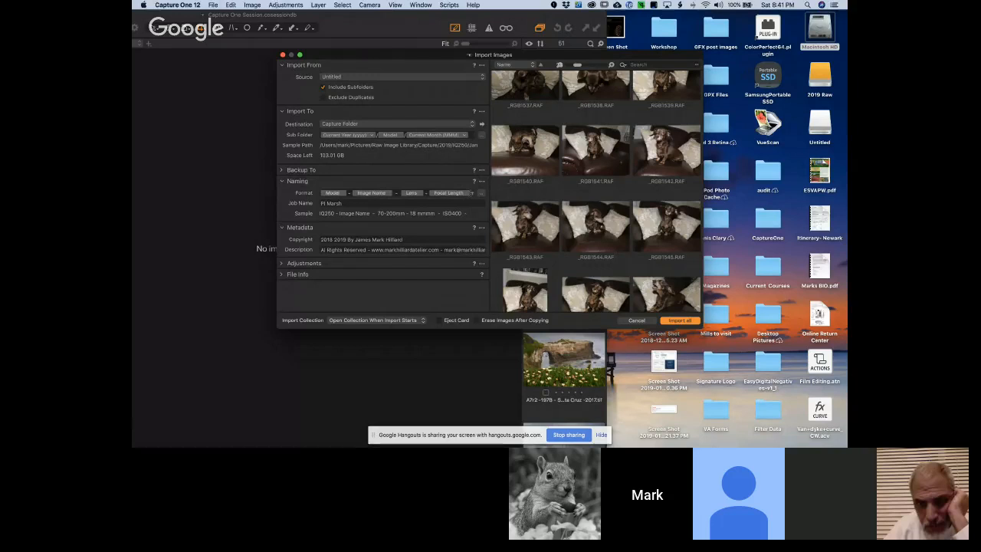
{"action": "left_click", "coordinate": [470, 193]}
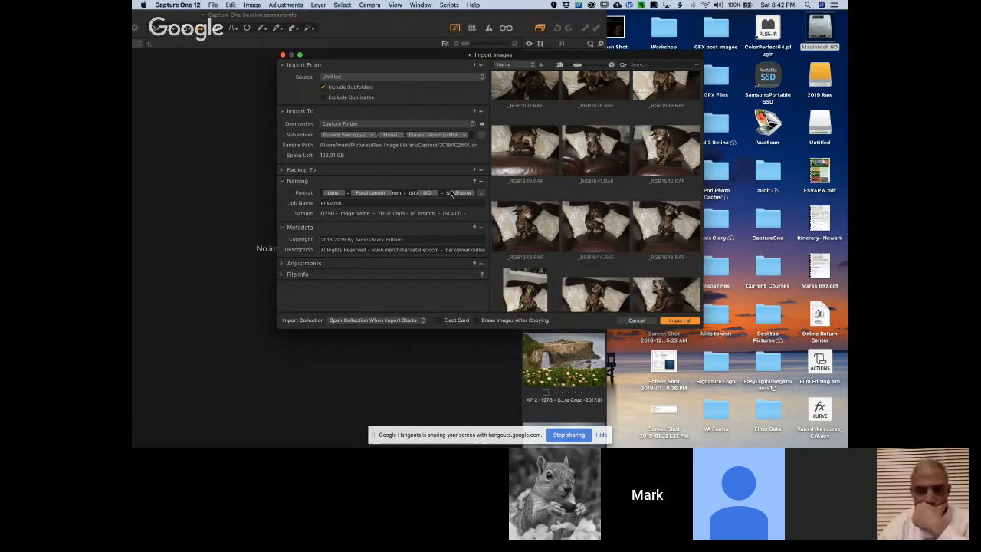
{"action": "scroll", "coordinate": [450, 194], "scroll_direction": "right", "scroll_amount": 3}
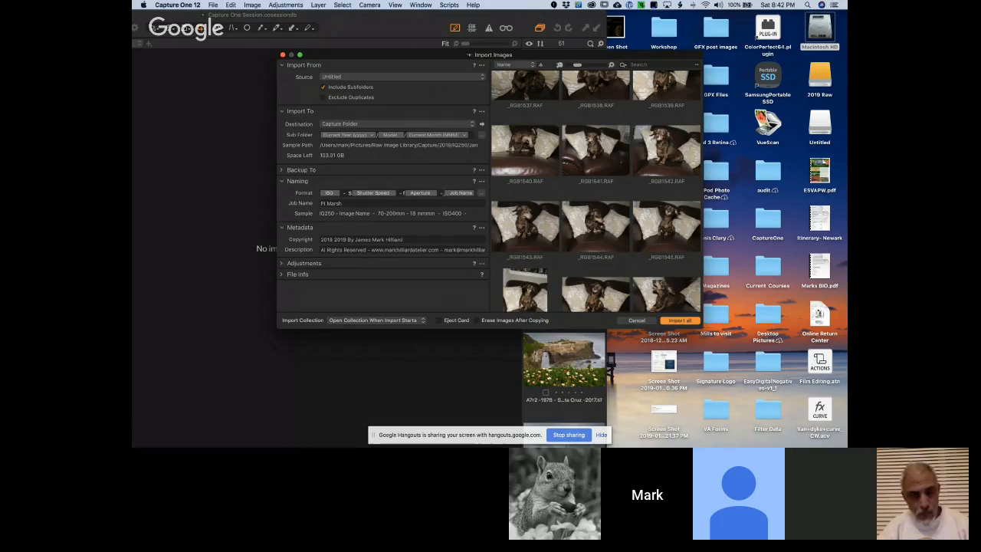
{"action": "left_click_drag", "start_coordinate": [442, 193], "coordinate": [483, 193]}
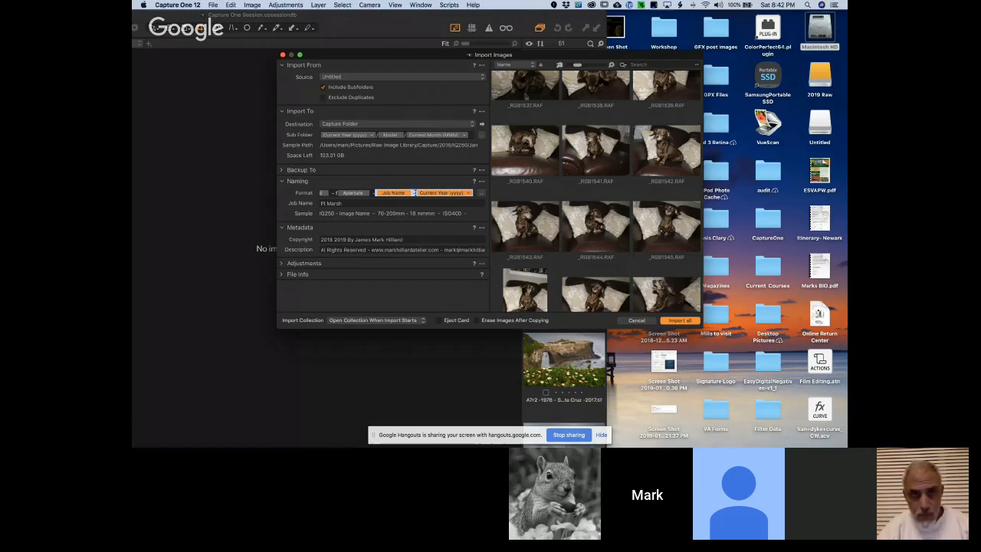
{"action": "left_click", "coordinate": [415, 193]}
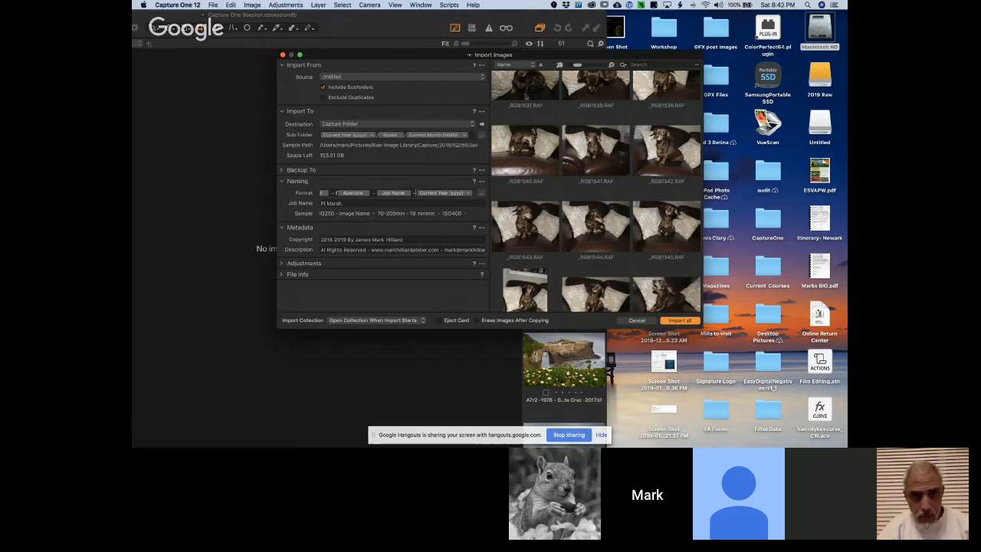
Examine the full list of tokens available for the import's naming format, and leave the naming editor without changes
{"action": "left_click", "coordinate": [480, 194]}
{"action": "scroll", "coordinate": [479, 198], "scroll_direction": "down", "scroll_amount": 10}
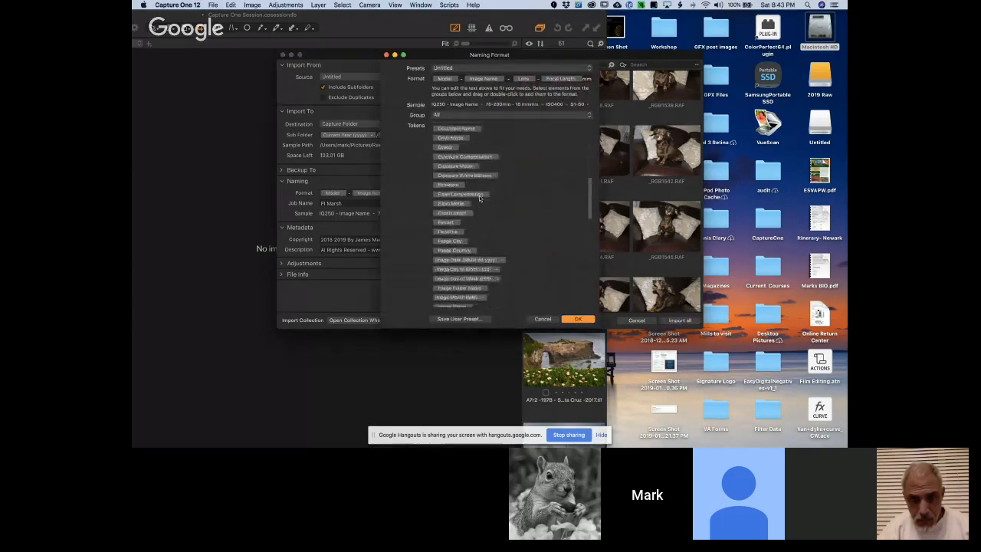
{"action": "scroll", "coordinate": [479, 198], "scroll_direction": "up", "scroll_amount": 15}
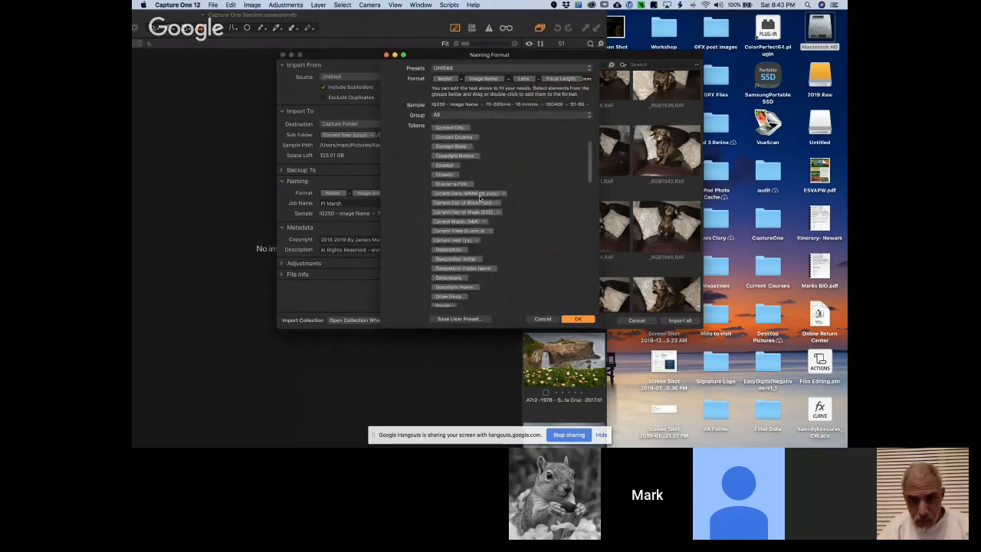
{"action": "scroll", "coordinate": [490, 193], "scroll_direction": "up", "scroll_amount": 2}
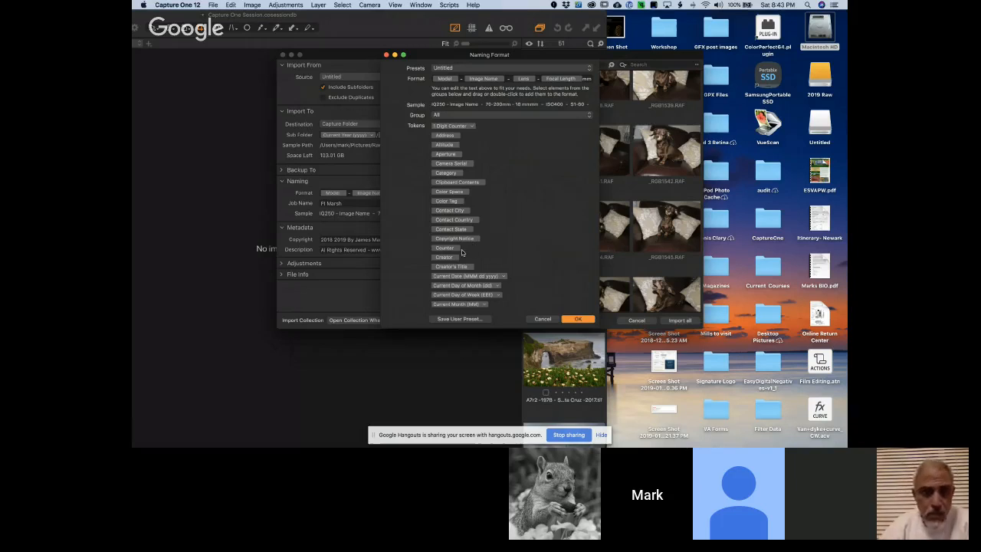
{"action": "scroll", "coordinate": [462, 251], "scroll_direction": "down", "scroll_amount": 3}
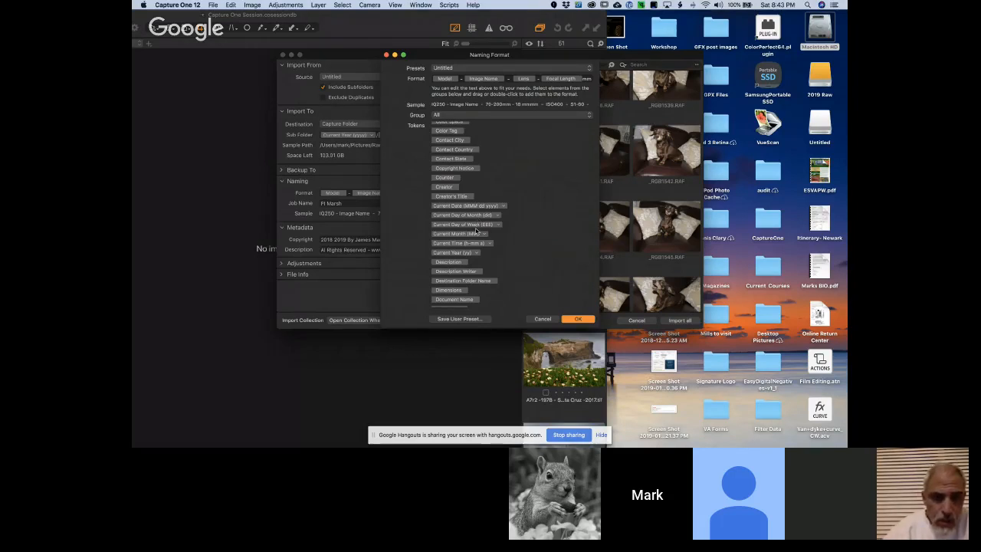
{"action": "scroll", "coordinate": [475, 230], "scroll_direction": "down", "scroll_amount": 3}
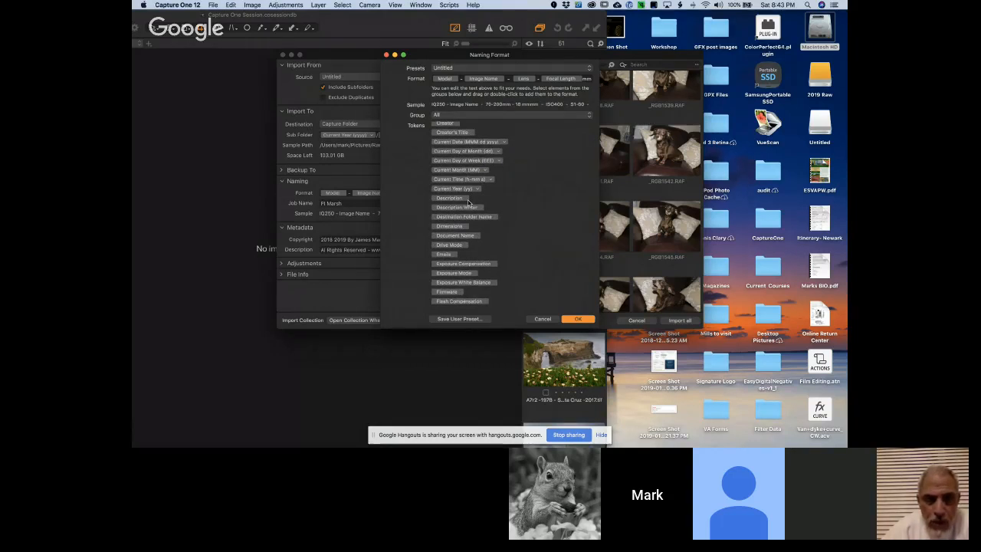
{"action": "scroll", "coordinate": [468, 203], "scroll_direction": "down", "scroll_amount": 3}
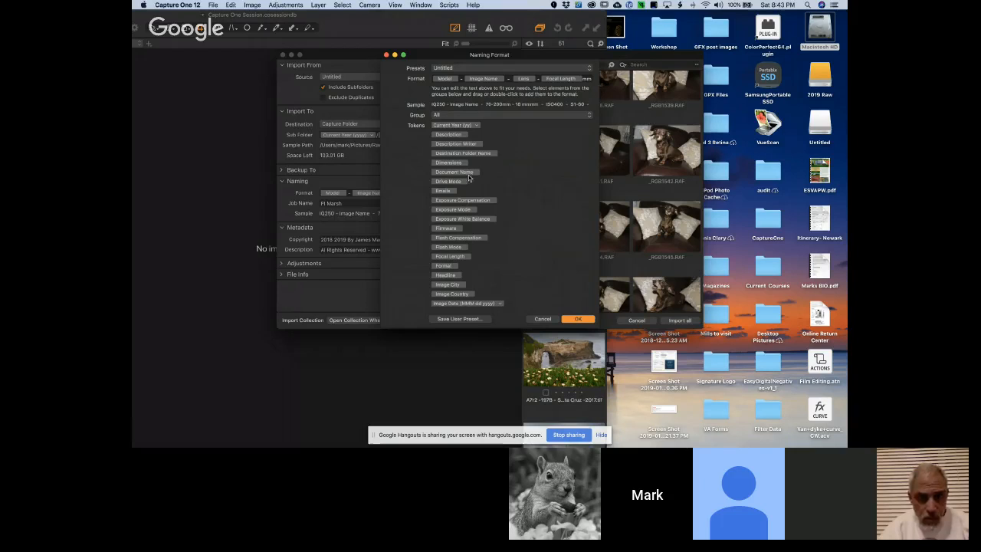
{"action": "scroll", "coordinate": [474, 172], "scroll_direction": "down", "scroll_amount": 3}
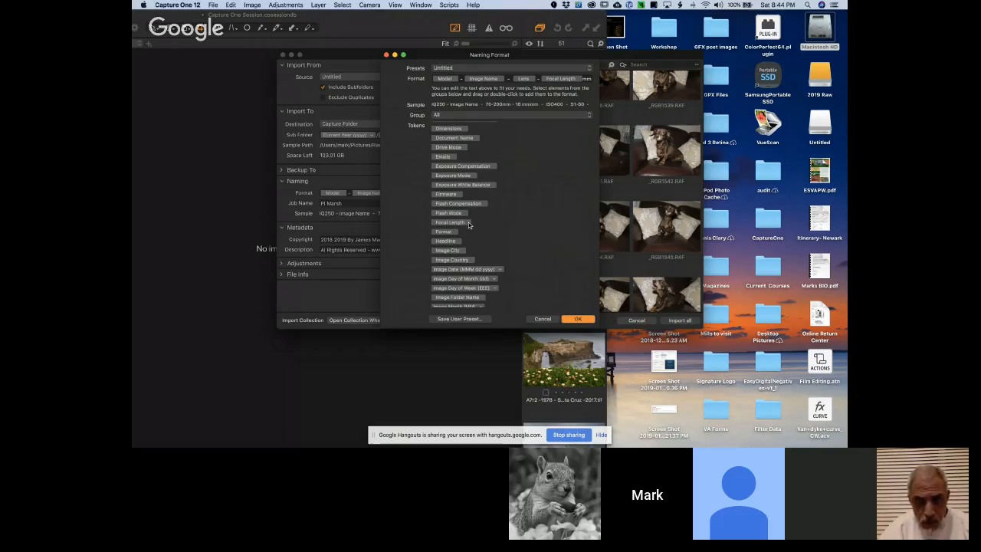
{"action": "scroll", "coordinate": [469, 225], "scroll_direction": "down", "scroll_amount": 4}
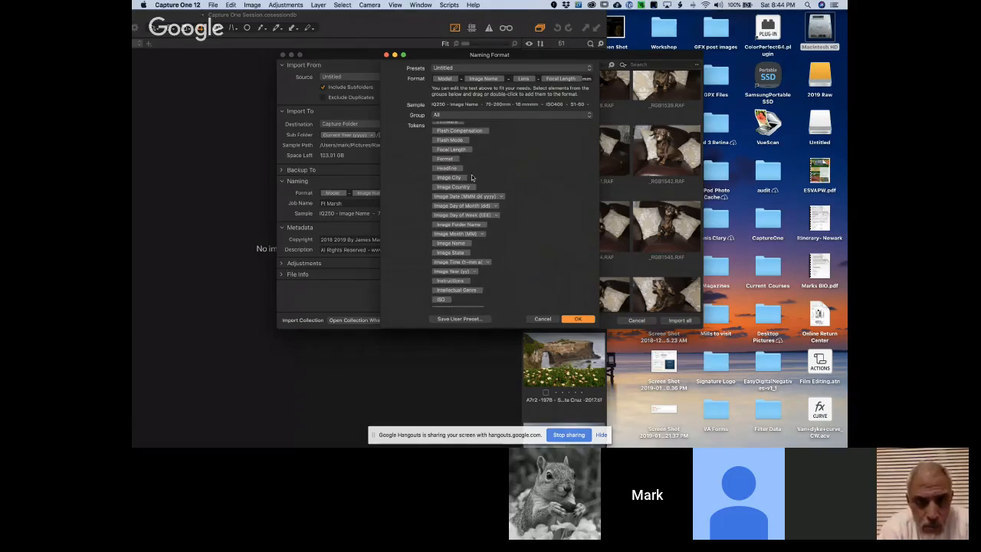
{"action": "scroll", "coordinate": [471, 177], "scroll_direction": "down", "scroll_amount": 3}
{"action": "scroll", "coordinate": [471, 179], "scroll_direction": "down", "scroll_amount": 3}
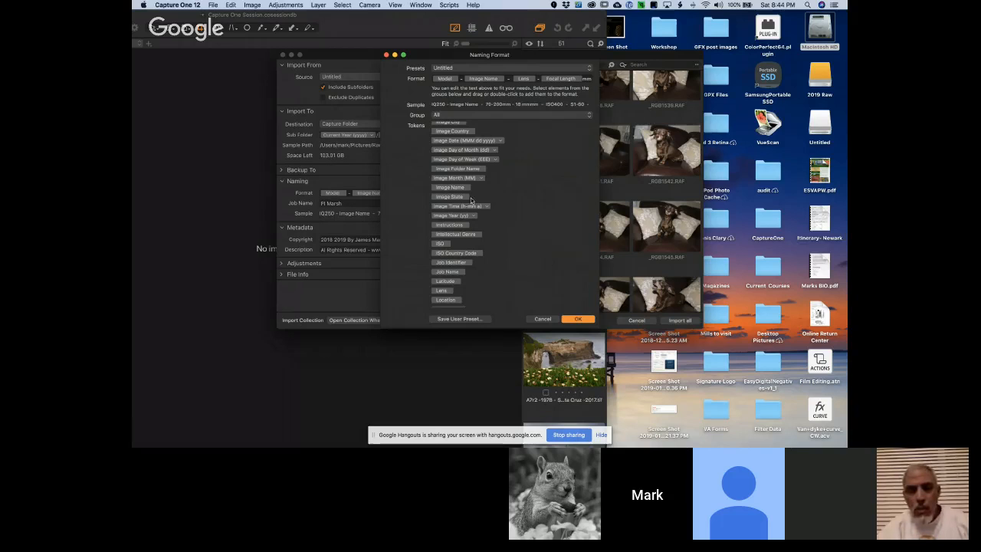
{"action": "scroll", "coordinate": [471, 200], "scroll_direction": "down", "scroll_amount": 6}
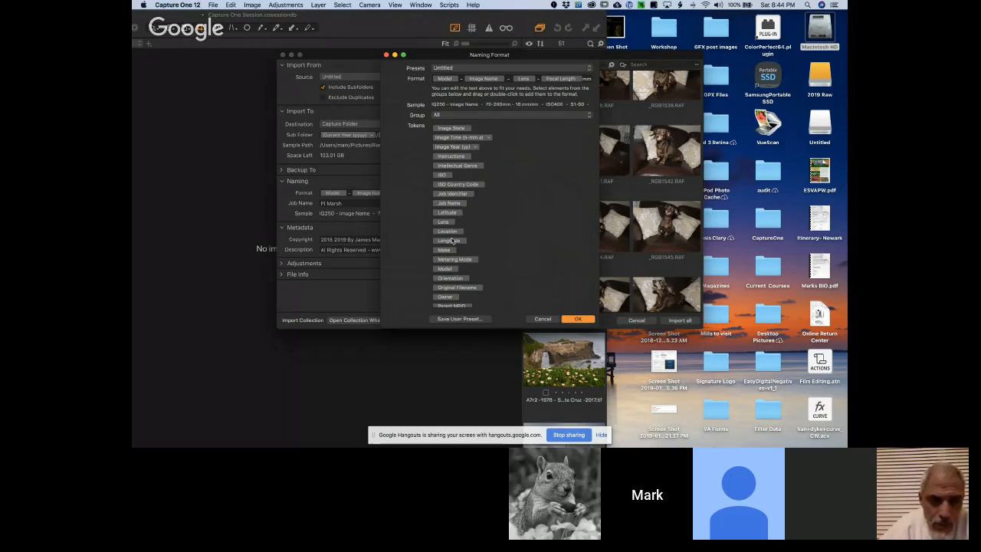
{"action": "scroll", "coordinate": [455, 241], "scroll_direction": "down", "scroll_amount": 3}
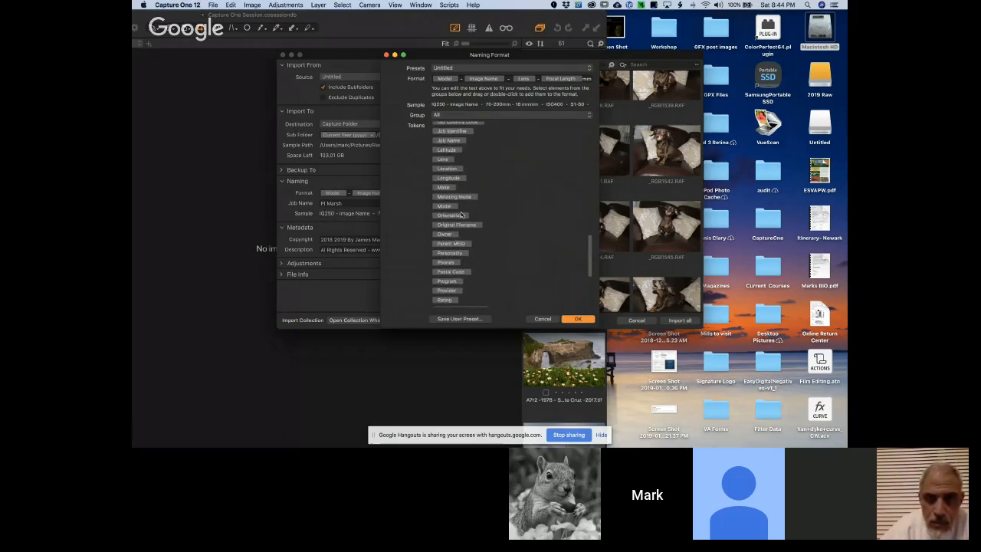
{"action": "scroll", "coordinate": [471, 201], "scroll_direction": "down", "scroll_amount": 2}
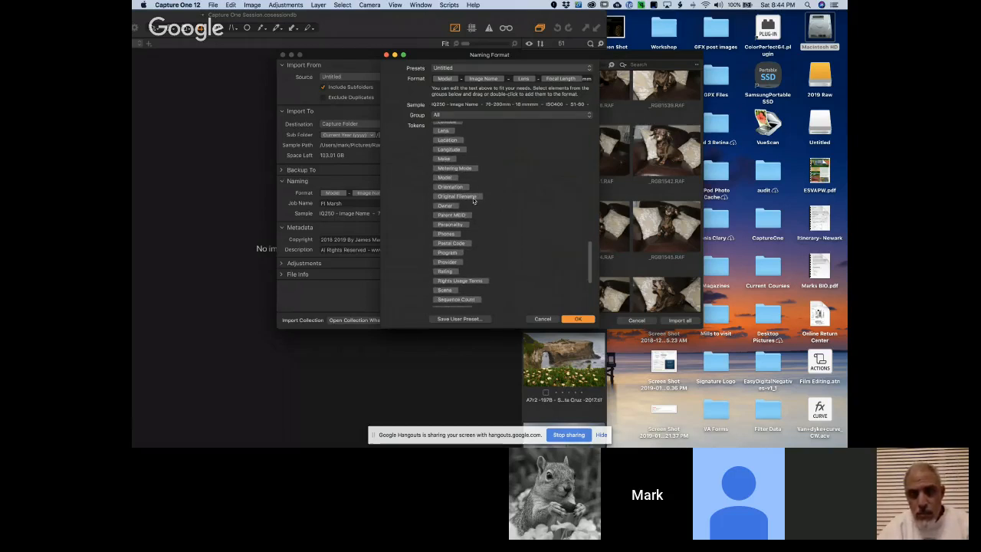
{"action": "scroll", "coordinate": [460, 256], "scroll_direction": "down", "scroll_amount": 5}
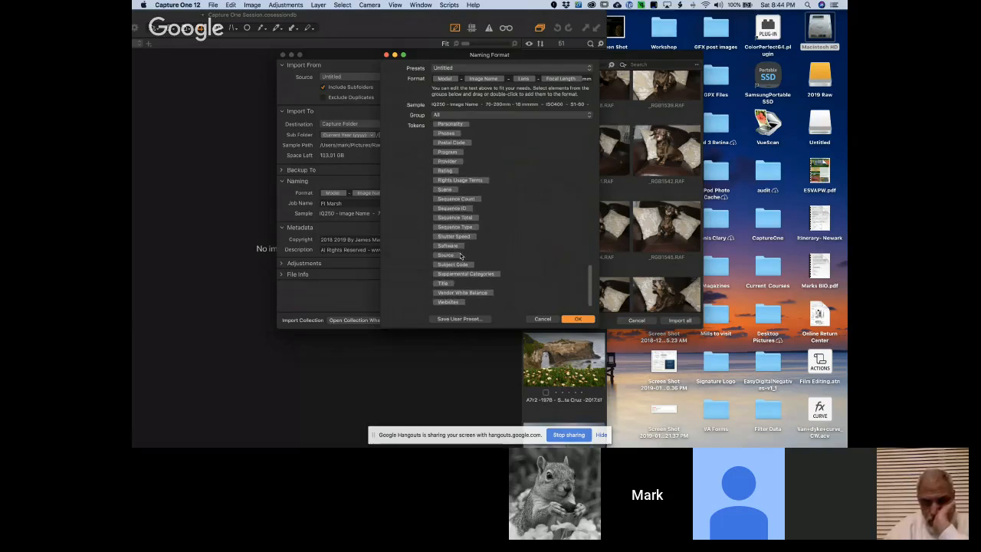
{"action": "scroll", "coordinate": [461, 256], "scroll_direction": "up", "scroll_amount": 10}
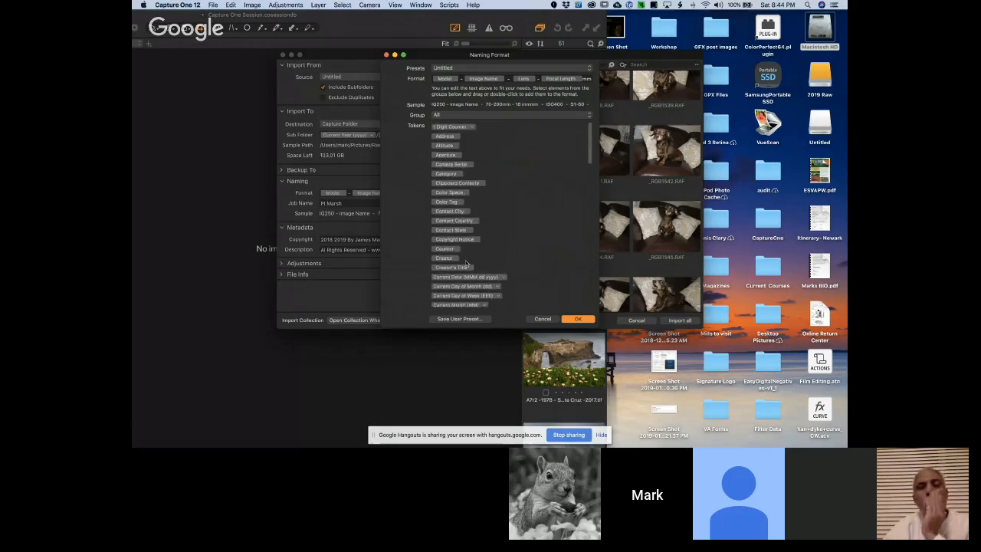
{"action": "left_click", "coordinate": [542, 319]}
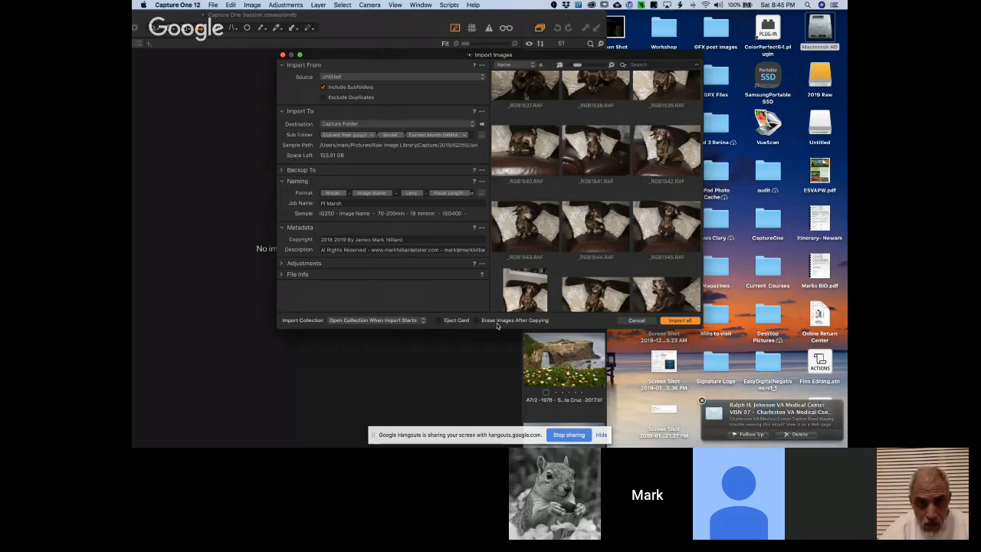
Dismiss the mail notification, and check the sample path and sample name for _RGB1547.RAF before clearing the selection
{"action": "left_click", "coordinate": [702, 401]}
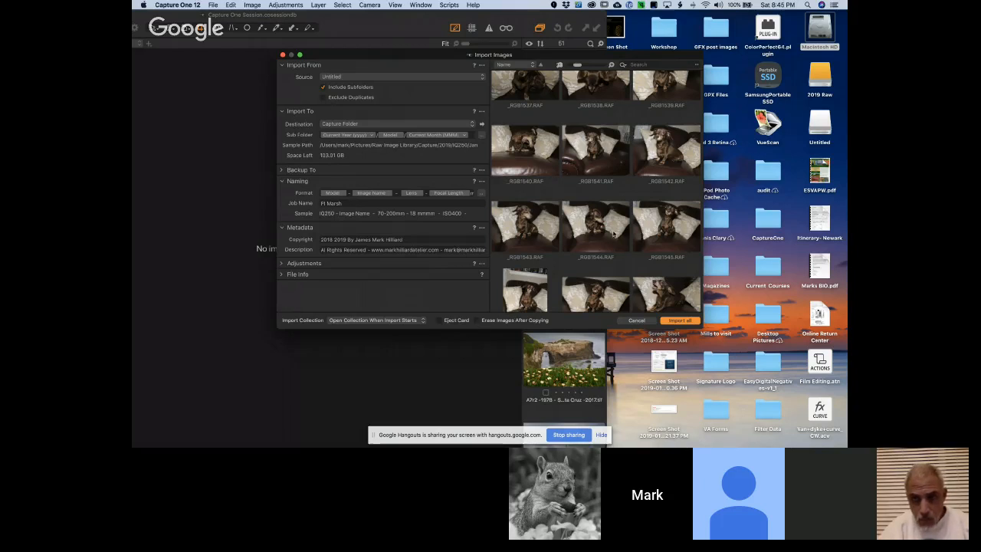
{"action": "scroll", "coordinate": [613, 233], "scroll_direction": "down", "scroll_amount": 5}
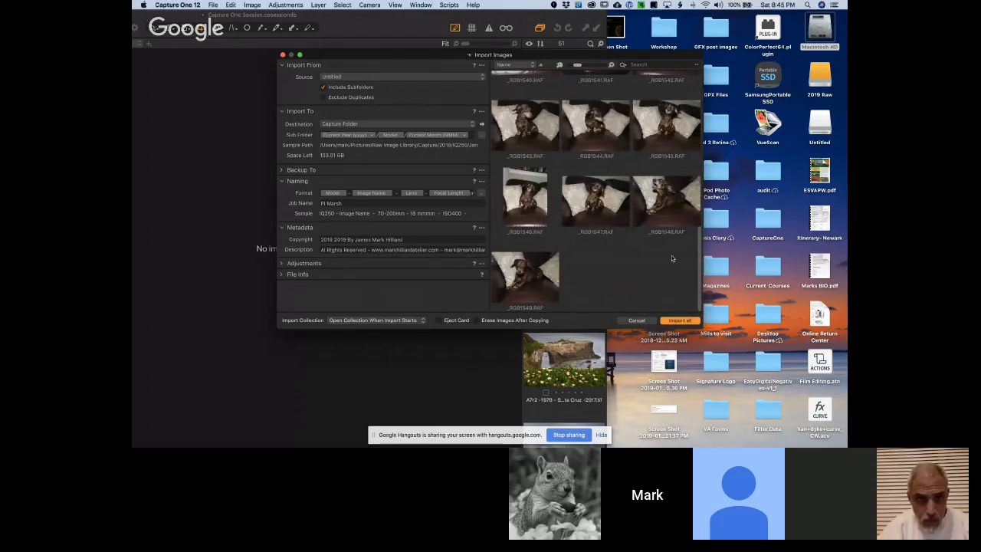
{"action": "left_click", "coordinate": [602, 194]}
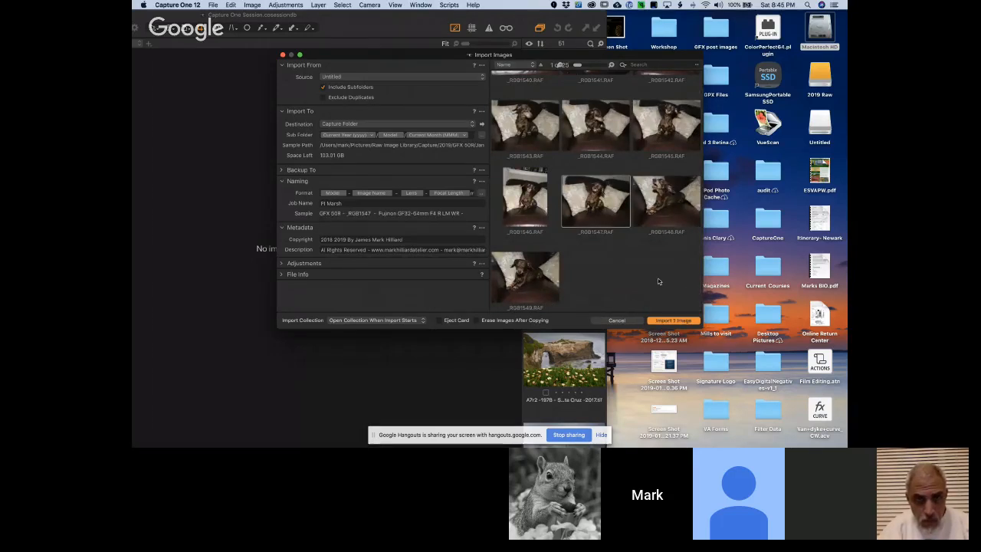
{"action": "left_click", "coordinate": [624, 271]}
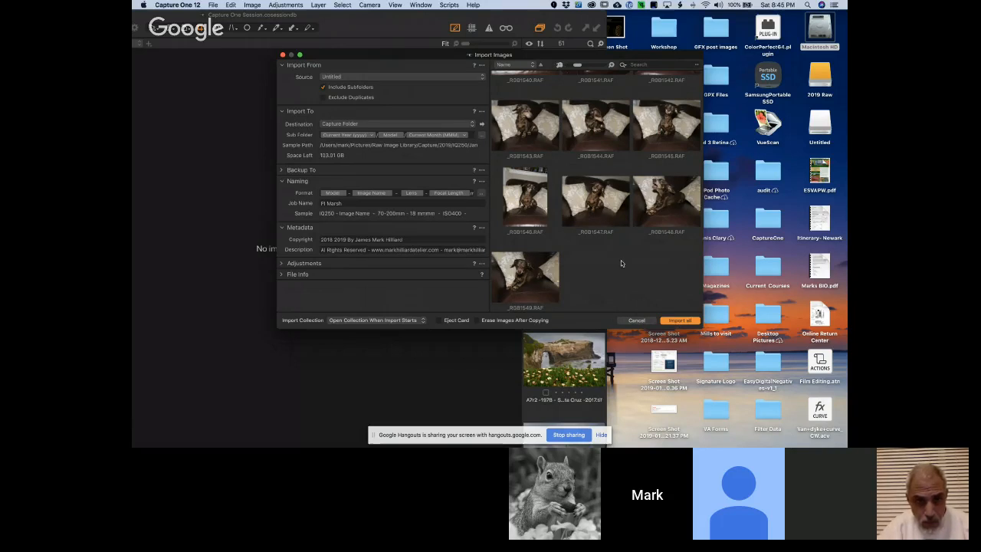
{"action": "scroll", "coordinate": [621, 264], "scroll_direction": "up", "scroll_amount": 4}
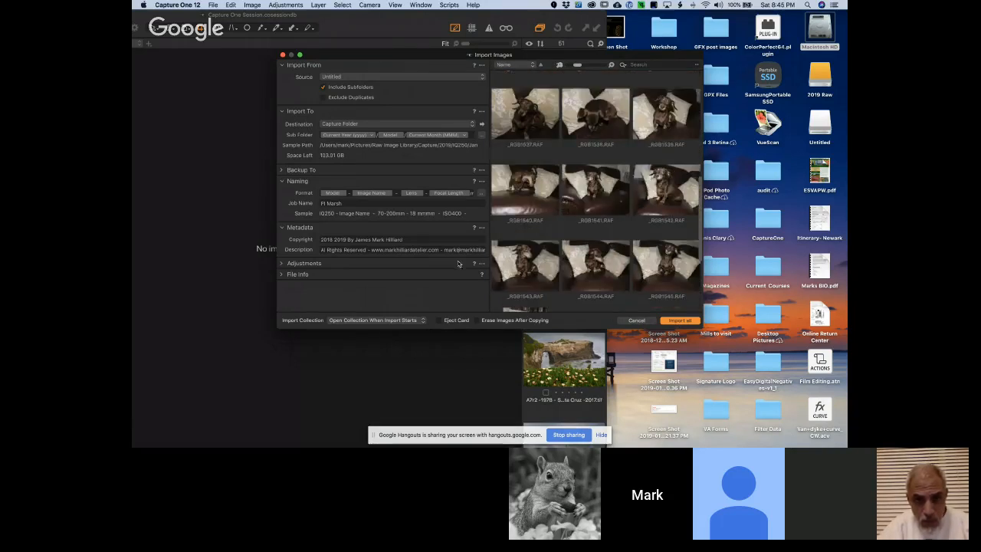
Expand the Adjustments and File Info sections of the import settings to view their options
{"action": "left_click", "coordinate": [282, 264]}
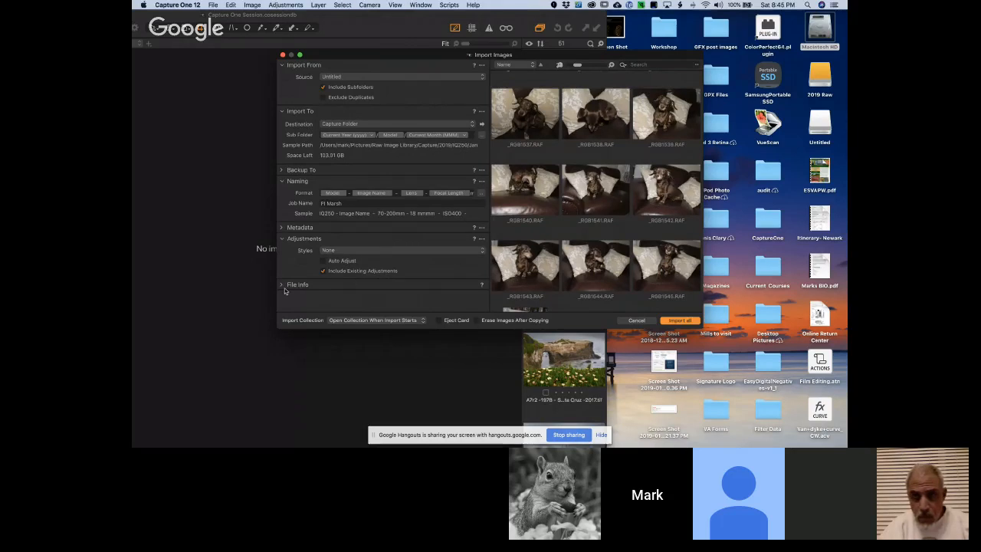
{"action": "left_click", "coordinate": [282, 285]}
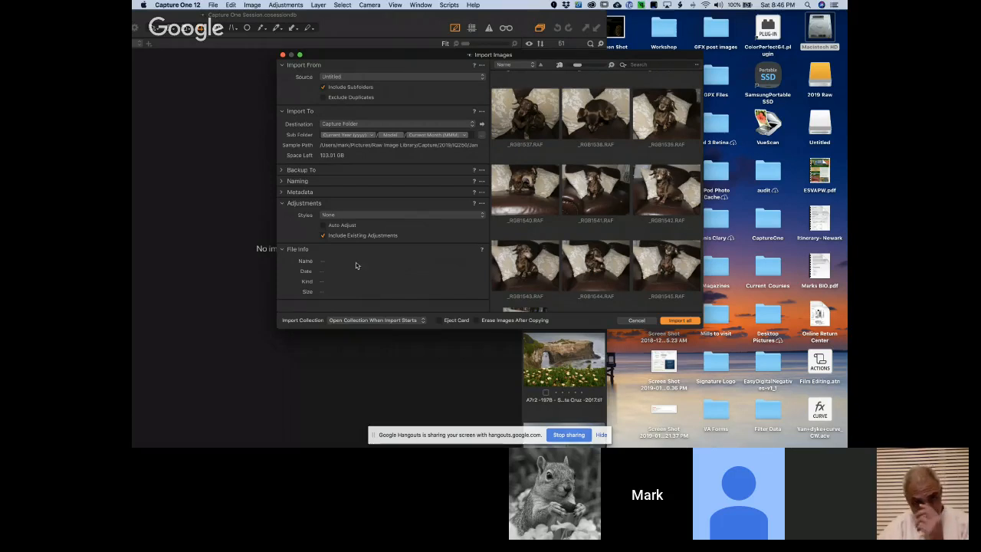
Import all the images from the Untitled card into the session and enlarge the session window to fill the screen
{"action": "left_click", "coordinate": [678, 321]}
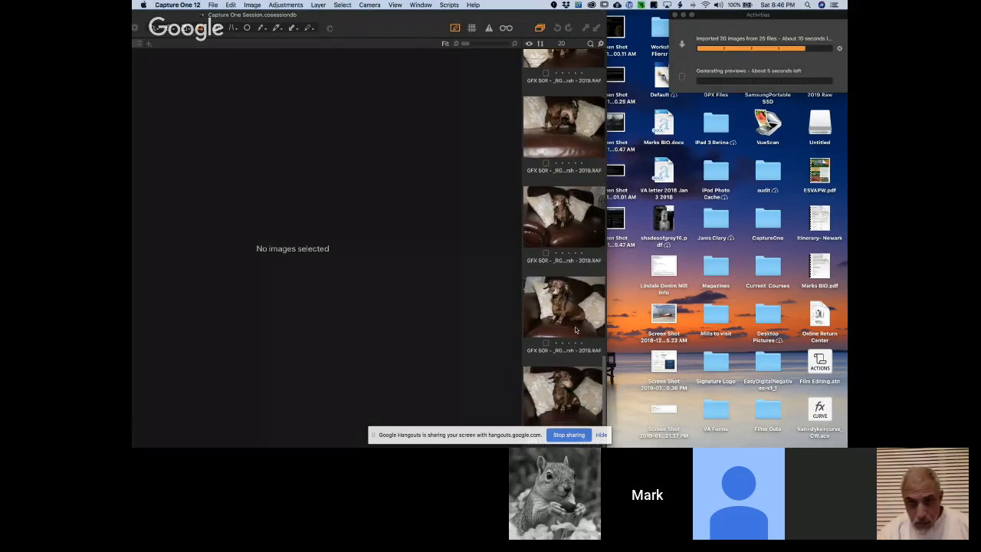
{"action": "scroll", "coordinate": [575, 330], "scroll_direction": "up", "scroll_amount": 1}
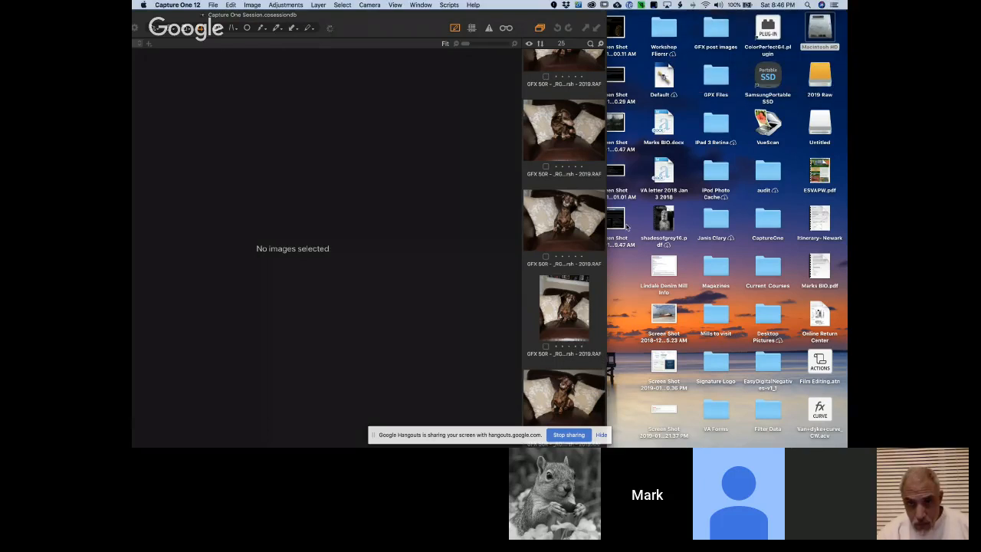
{"action": "double_click", "coordinate": [341, 25]}
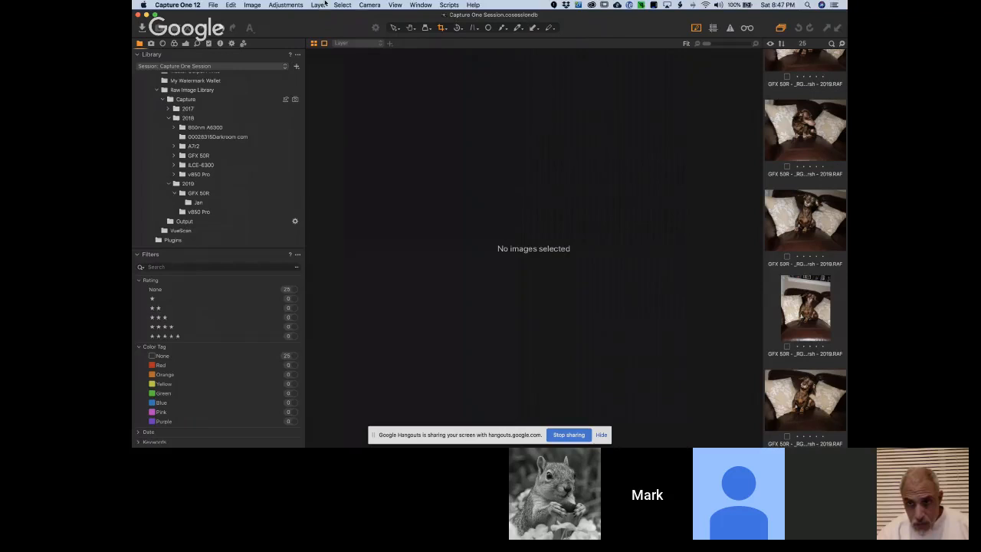
Look through the library's session albums and system folders, down to the year and camera folders in the Raw Image Library's Capture folder
{"action": "scroll", "coordinate": [230, 147], "scroll_direction": "down", "scroll_amount": 10}
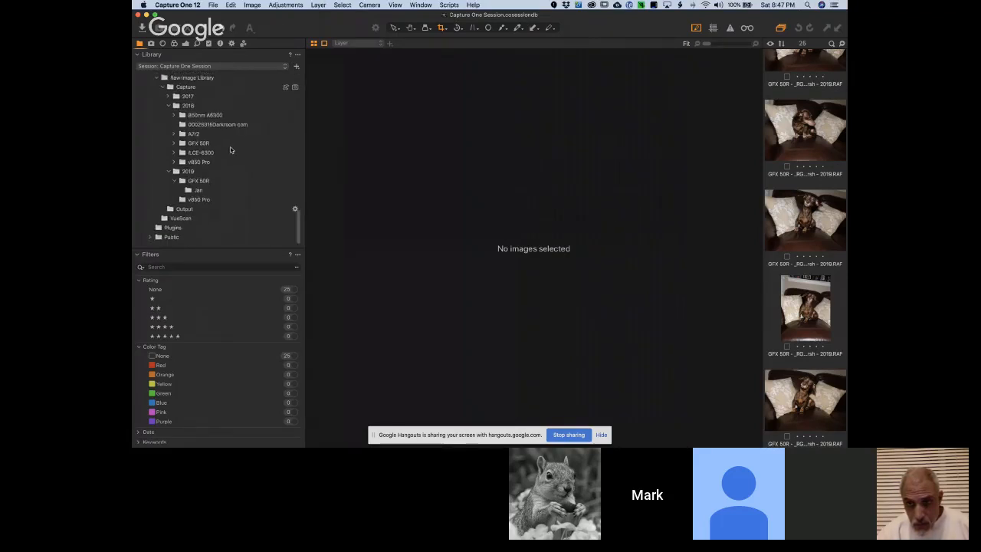
{"action": "scroll", "coordinate": [230, 149], "scroll_direction": "up", "scroll_amount": 3}
{"action": "scroll", "coordinate": [230, 149], "scroll_direction": "up", "scroll_amount": 10}
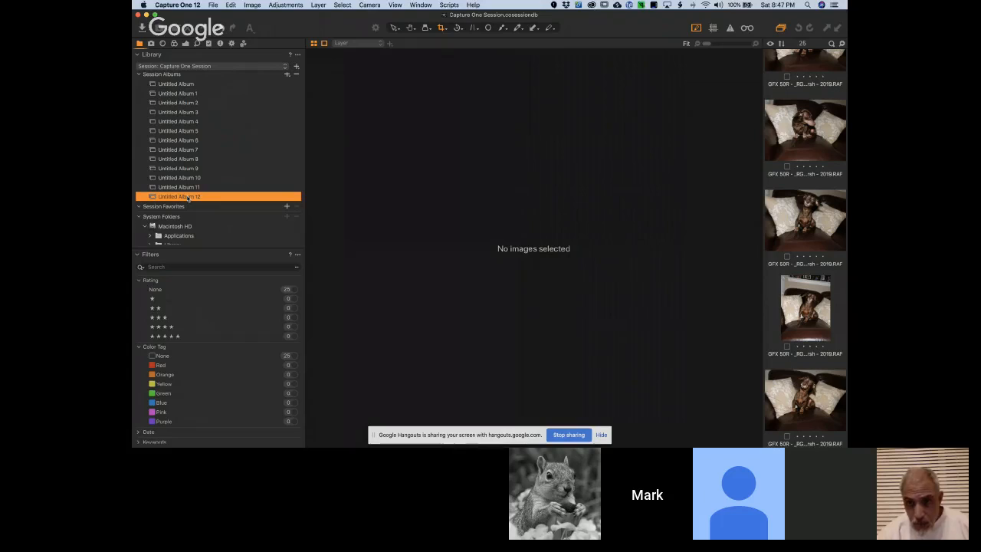
{"action": "scroll", "coordinate": [191, 198], "scroll_direction": "down", "scroll_amount": 1}
{"action": "scroll", "coordinate": [191, 198], "scroll_direction": "down", "scroll_amount": 2}
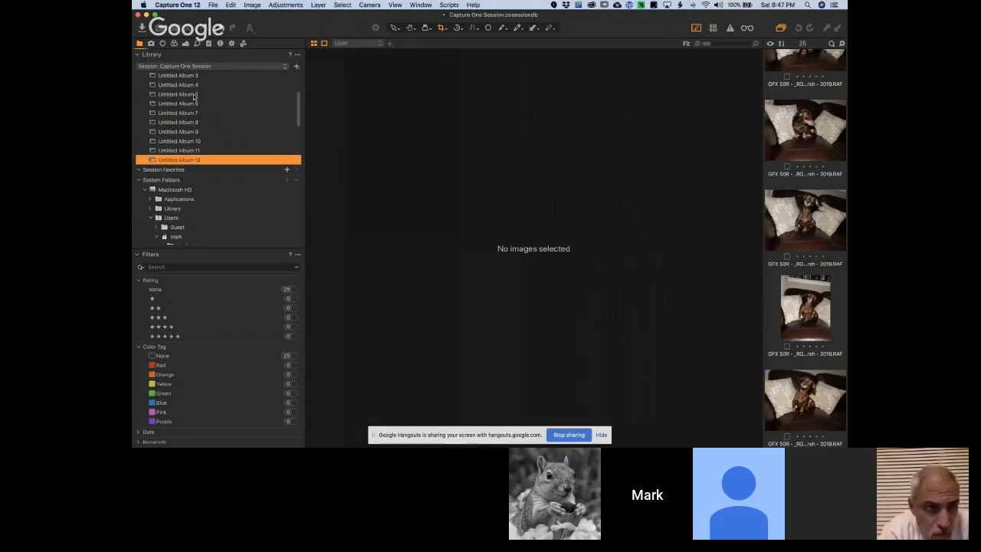
{"action": "scroll", "coordinate": [188, 151], "scroll_direction": "down", "scroll_amount": 10}
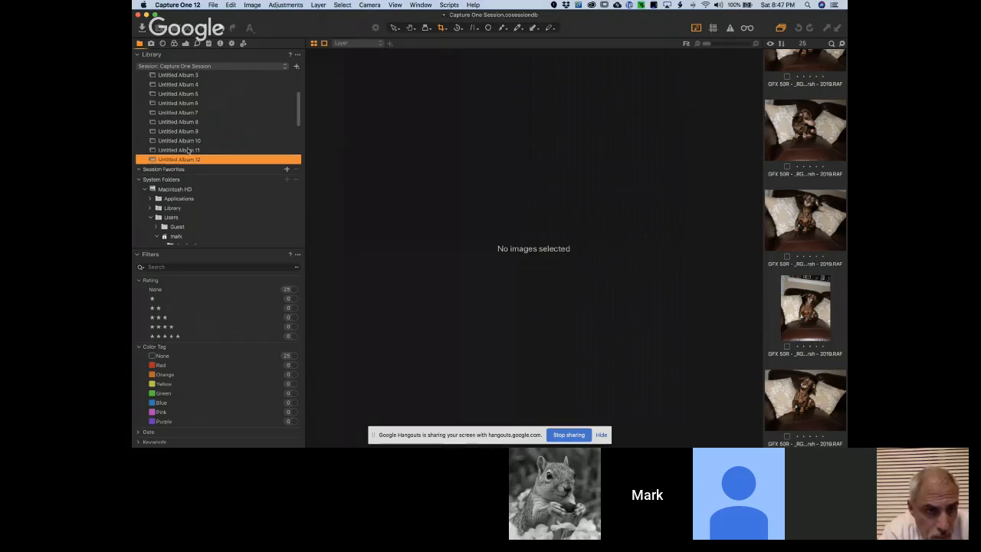
{"action": "scroll", "coordinate": [187, 150], "scroll_direction": "down", "scroll_amount": 10}
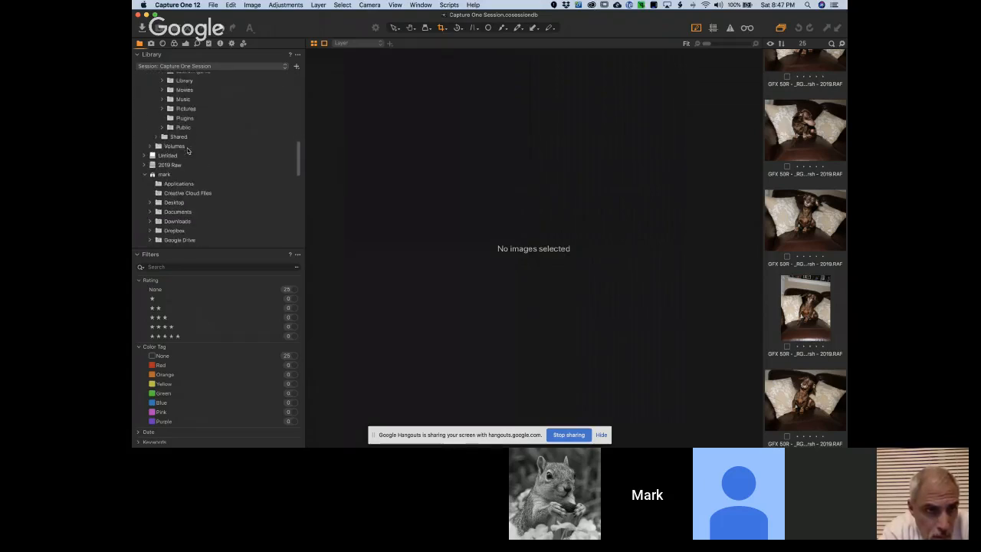
{"action": "scroll", "coordinate": [187, 151], "scroll_direction": "down", "scroll_amount": 4}
{"action": "scroll", "coordinate": [188, 151], "scroll_direction": "up", "scroll_amount": 4}
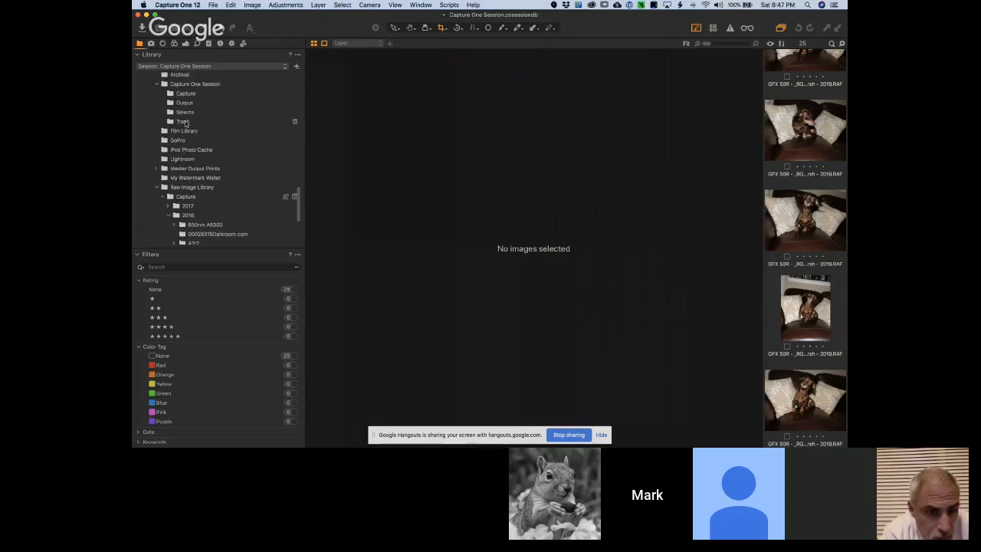
{"action": "scroll", "coordinate": [241, 125], "scroll_direction": "up", "scroll_amount": 3}
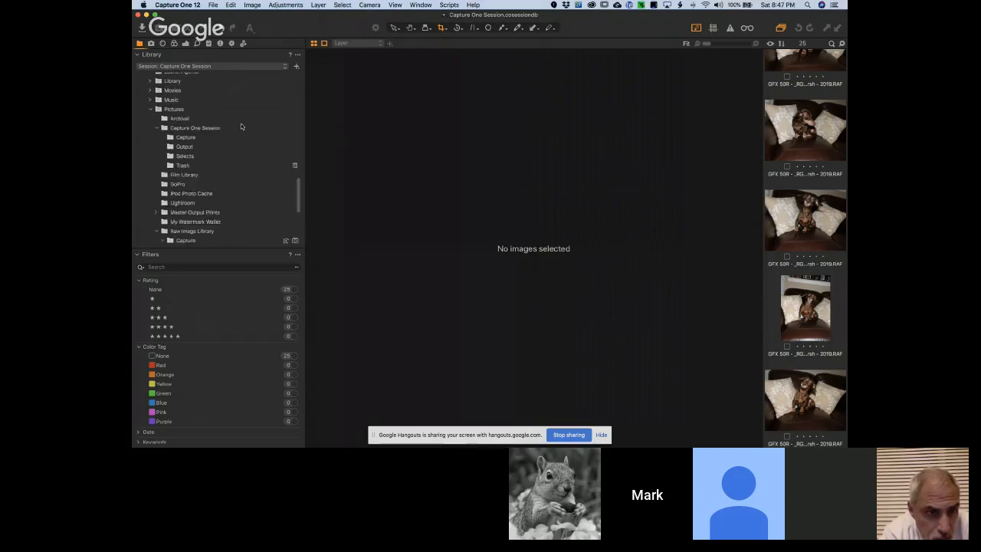
{"action": "scroll", "coordinate": [240, 125], "scroll_direction": "down", "scroll_amount": 5}
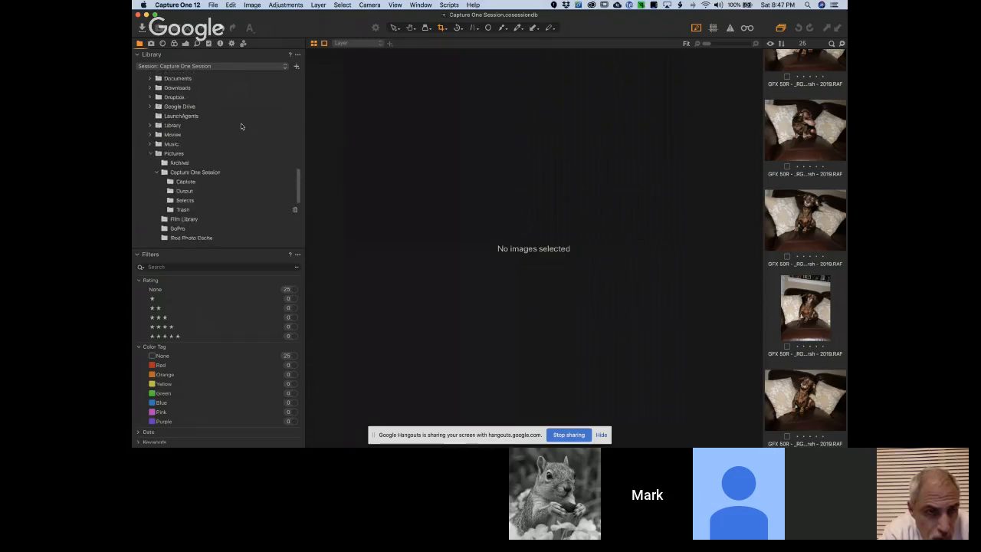
{"action": "scroll", "coordinate": [241, 125], "scroll_direction": "down", "scroll_amount": 4}
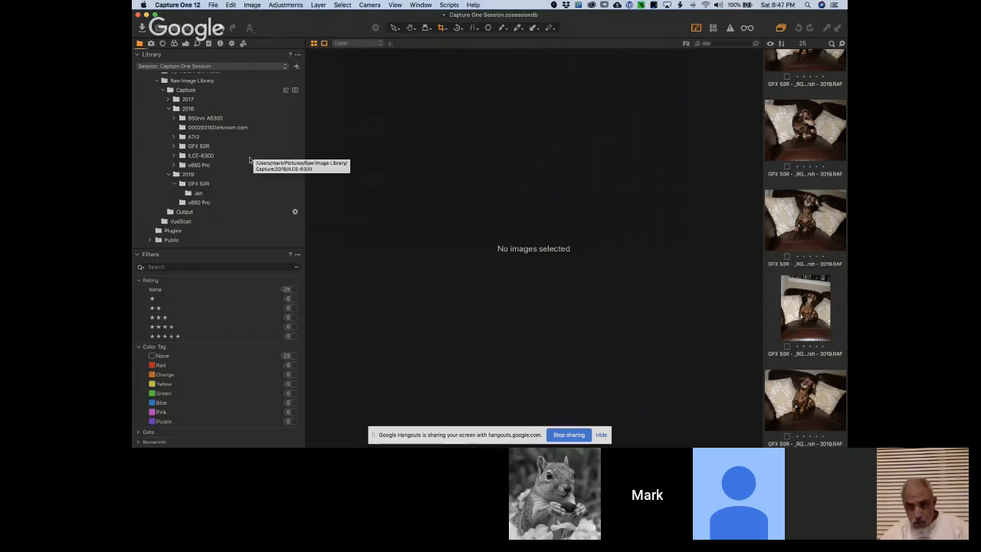
Check the contents of the 2019 capture folder and browse the finished images in the Raw Image Library's Output folder
{"action": "left_click", "coordinate": [187, 175]}
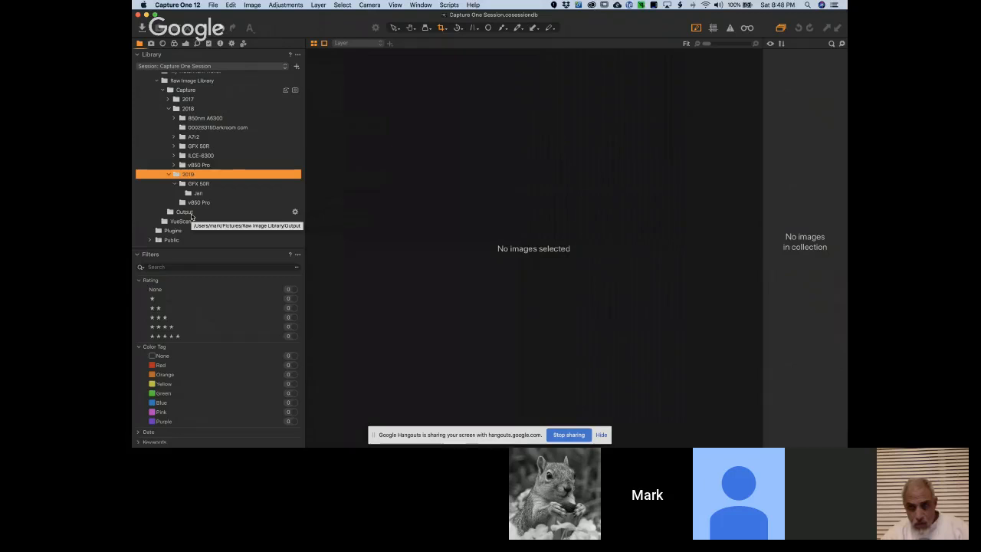
{"action": "left_click", "coordinate": [191, 216]}
{"action": "scroll", "coordinate": [823, 354], "scroll_direction": "down", "scroll_amount": 15}
{"action": "scroll", "coordinate": [823, 355], "scroll_direction": "down", "scroll_amount": 15}
{"action": "scroll", "coordinate": [823, 355], "scroll_direction": "down", "scroll_amount": 15}
{"action": "scroll", "coordinate": [823, 355], "scroll_direction": "down", "scroll_amount": 8}
{"action": "scroll", "coordinate": [810, 371], "scroll_direction": "up", "scroll_amount": 5}
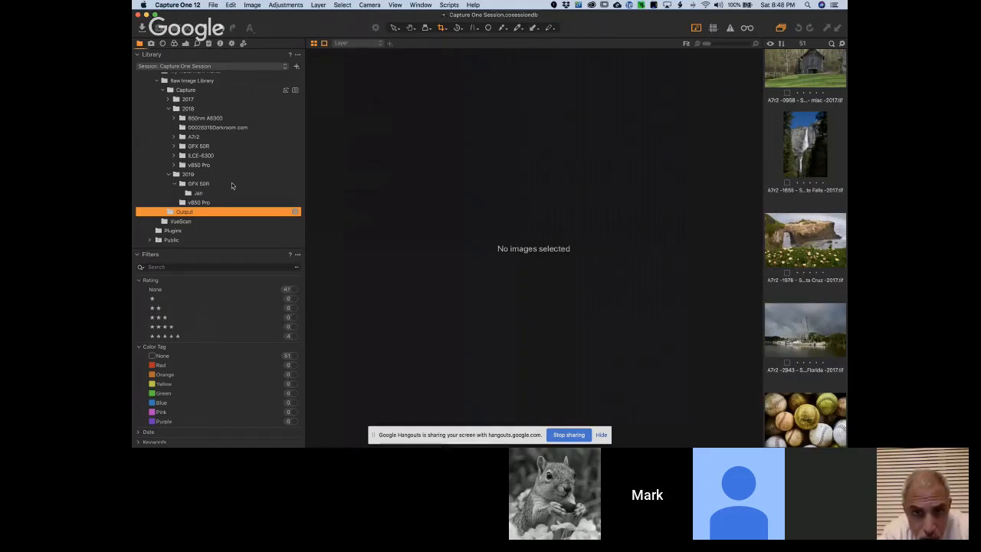
Open the Jan folder under 2019 > GFX 50R, find the new imports and view the black-and-white dog photo _RGB1549
{"action": "left_click", "coordinate": [198, 184]}
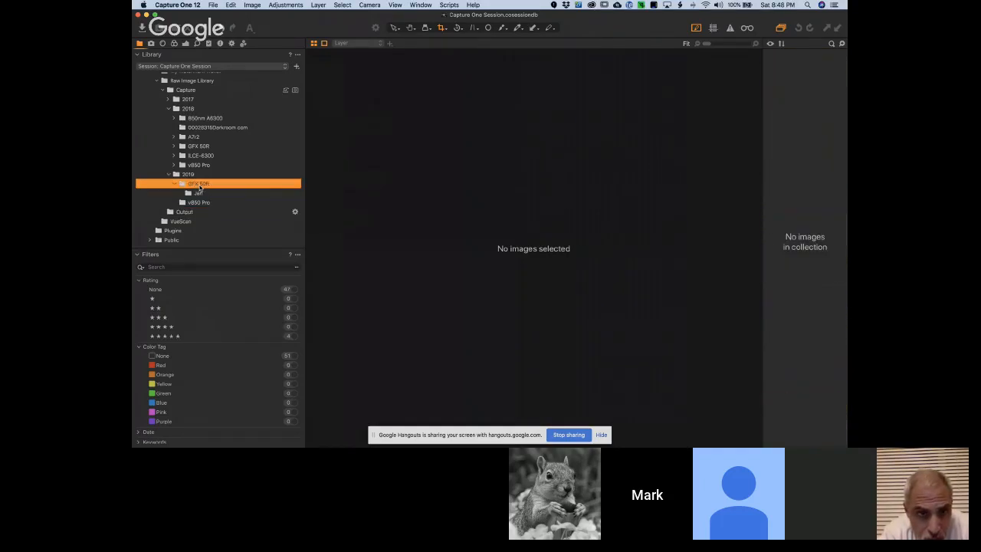
{"action": "left_click", "coordinate": [199, 193]}
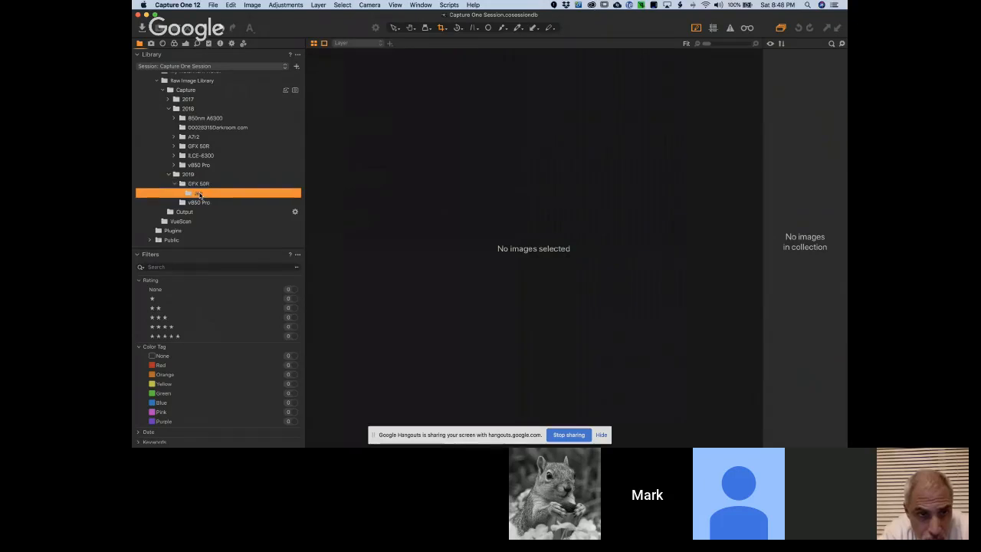
{"action": "scroll", "coordinate": [821, 326], "scroll_direction": "down", "scroll_amount": 15}
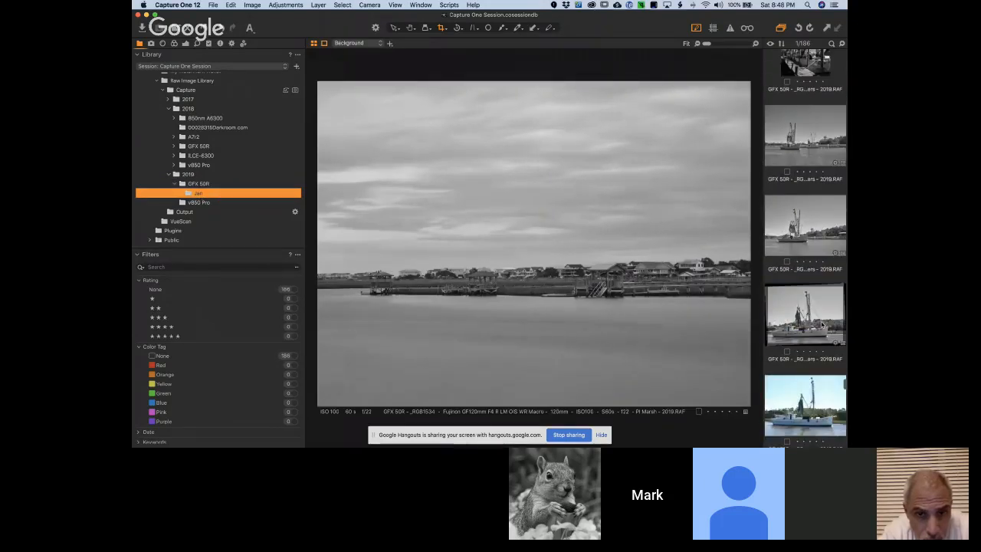
{"action": "scroll", "coordinate": [822, 328], "scroll_direction": "down", "scroll_amount": 15}
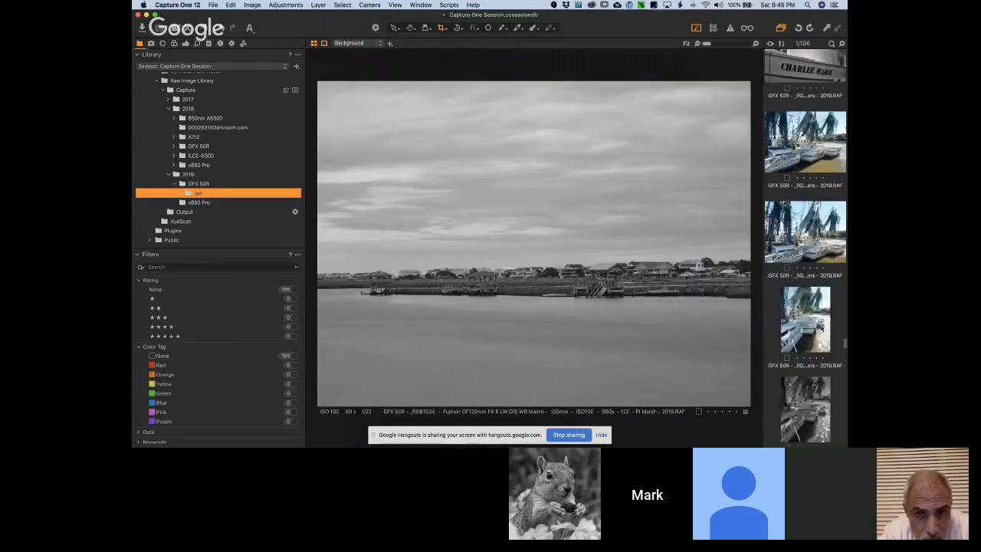
{"action": "scroll", "coordinate": [824, 242], "scroll_direction": "down", "scroll_amount": 15}
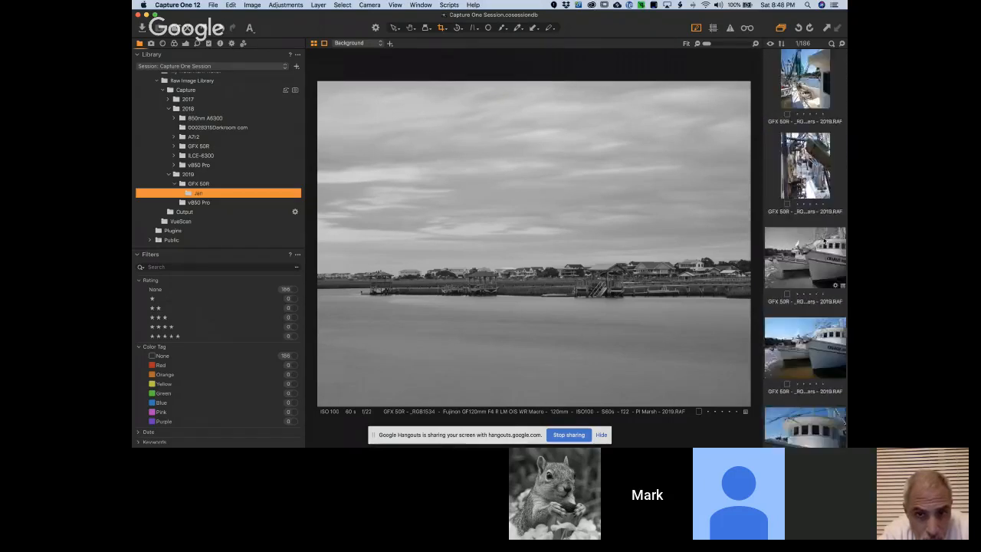
{"action": "scroll", "coordinate": [824, 241], "scroll_direction": "up", "scroll_amount": 1}
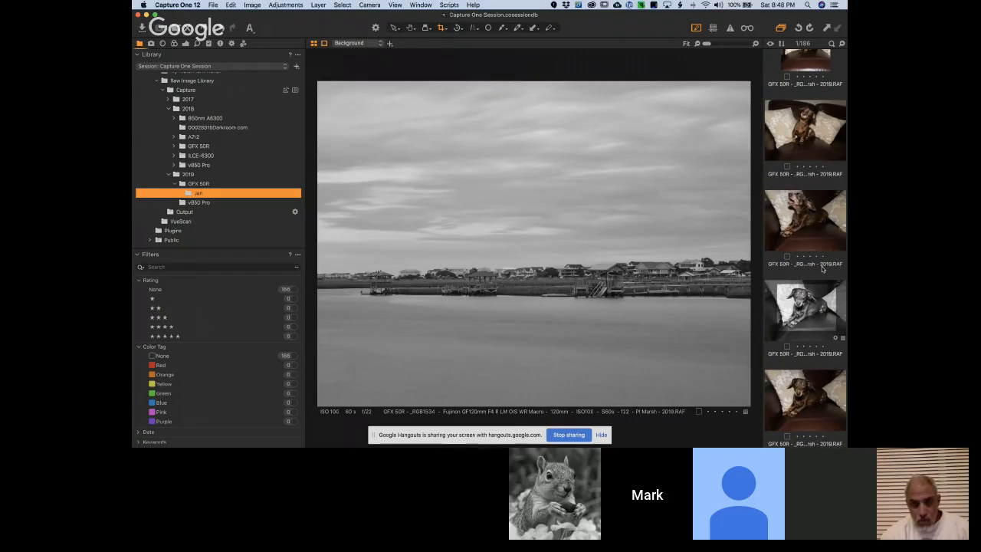
{"action": "left_click", "coordinate": [808, 302]}
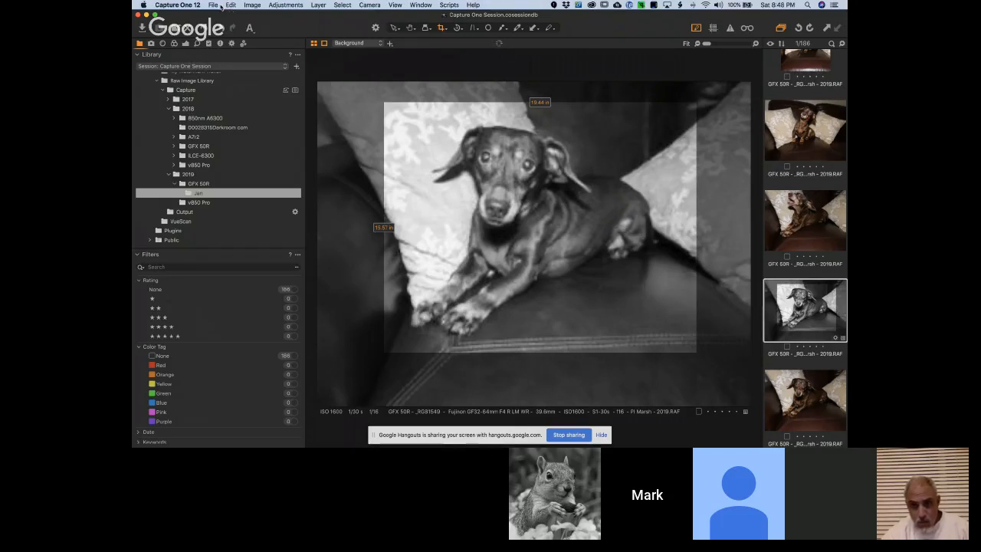
Relaunch Capture One 12 and close the Import Images and Resource Hub windows
{"action": "key", "text": "super+h"}
{"action": "left_click", "coordinate": [419, 272]}
{"action": "mouse_move", "coordinate": [471, 442]}
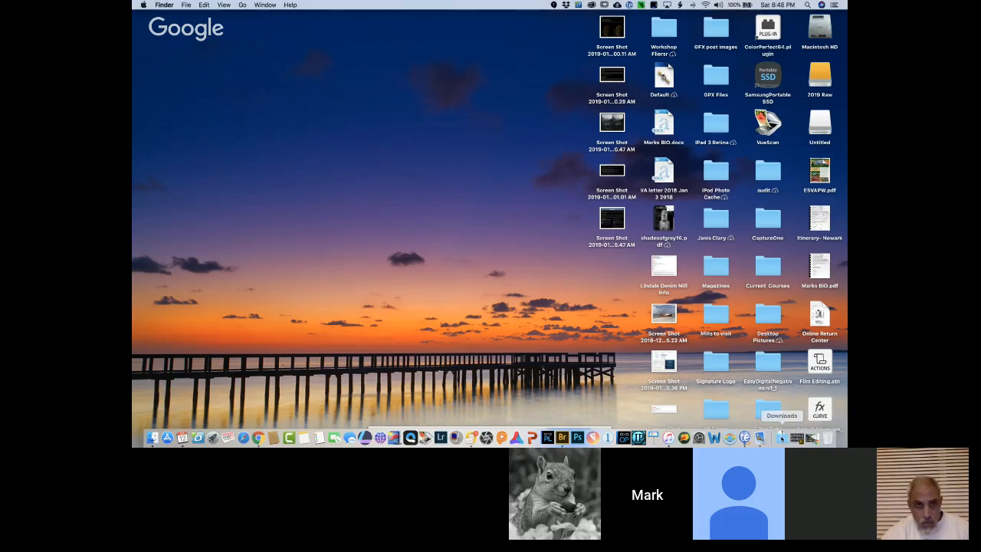
{"action": "left_click", "coordinate": [607, 437]}
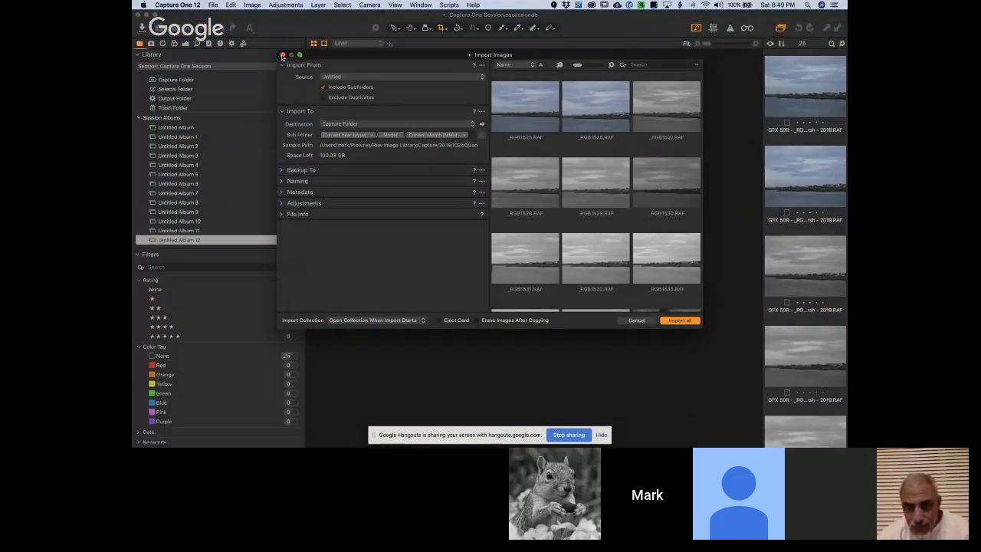
{"action": "left_click", "coordinate": [282, 56]}
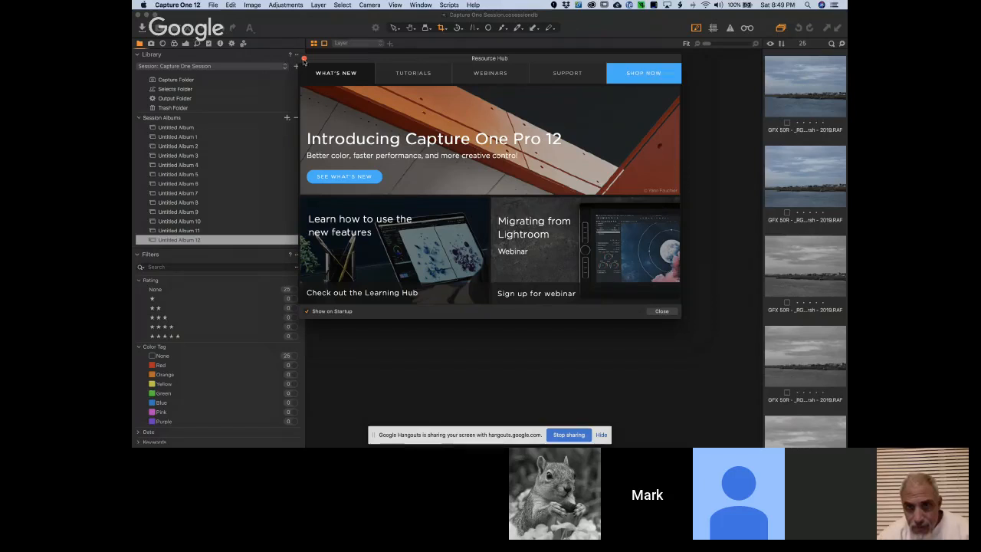
{"action": "left_click", "coordinate": [304, 59]}
Reopen the Jan folder under 2019 > GFX 50R and browse its thumbnails to the black-and-white marsh photo _RGB1534
{"action": "scroll", "coordinate": [201, 177], "scroll_direction": "down", "scroll_amount": 10}
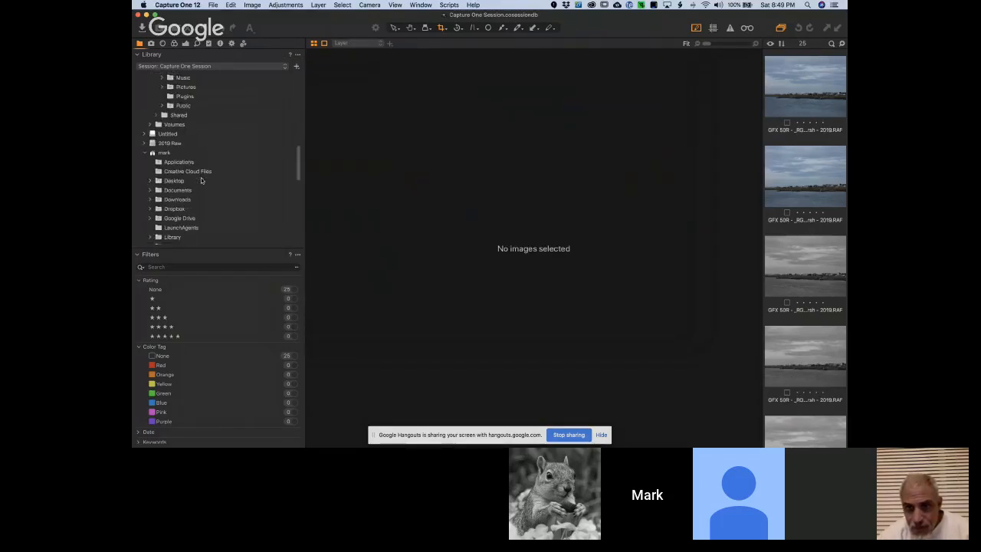
{"action": "scroll", "coordinate": [200, 180], "scroll_direction": "down", "scroll_amount": 10}
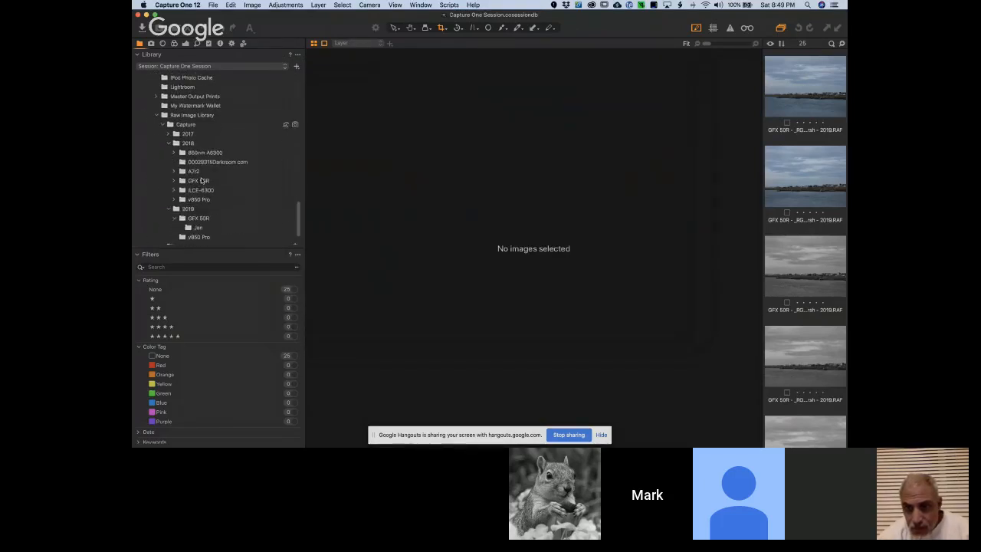
{"action": "scroll", "coordinate": [202, 181], "scroll_direction": "down", "scroll_amount": 3}
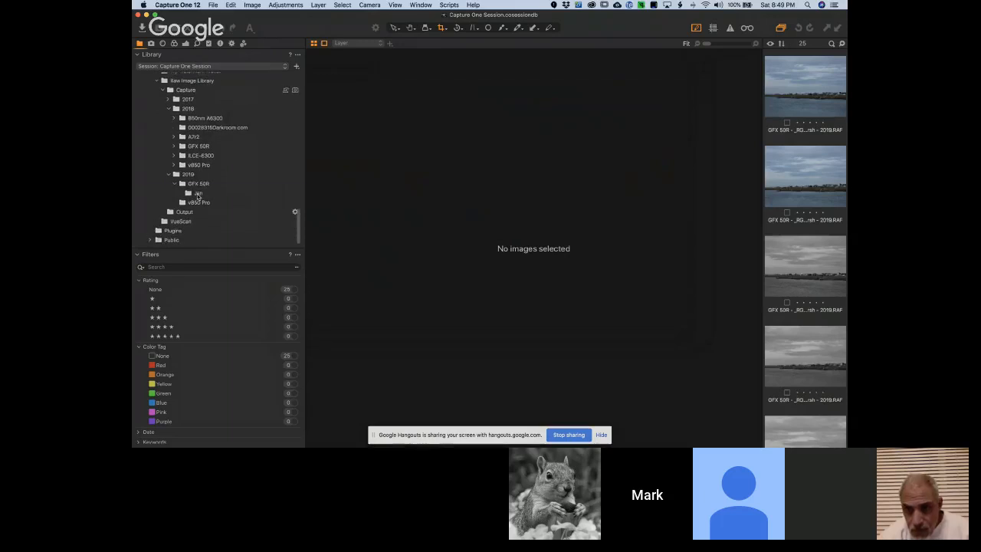
{"action": "left_click", "coordinate": [198, 194]}
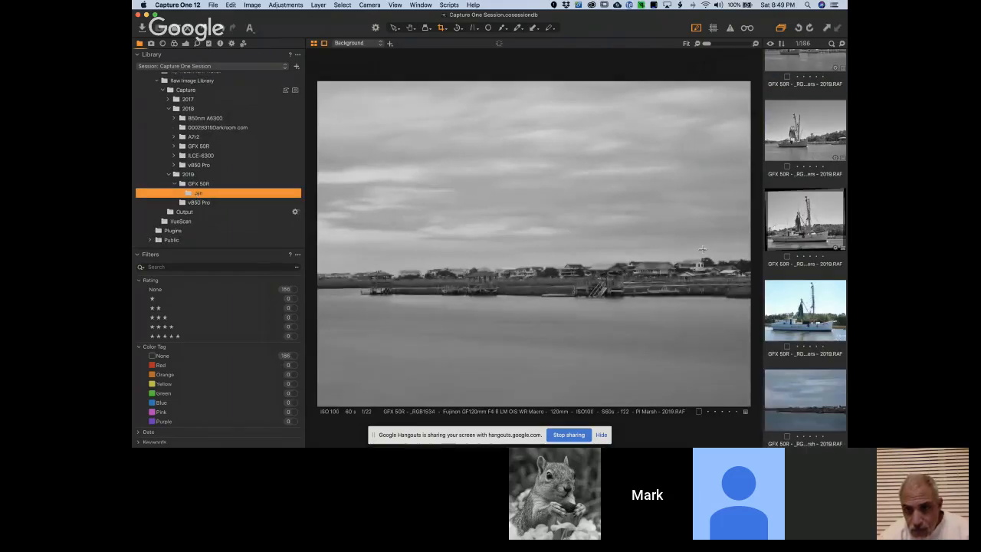
{"action": "scroll", "coordinate": [819, 274], "scroll_direction": "down", "scroll_amount": 10}
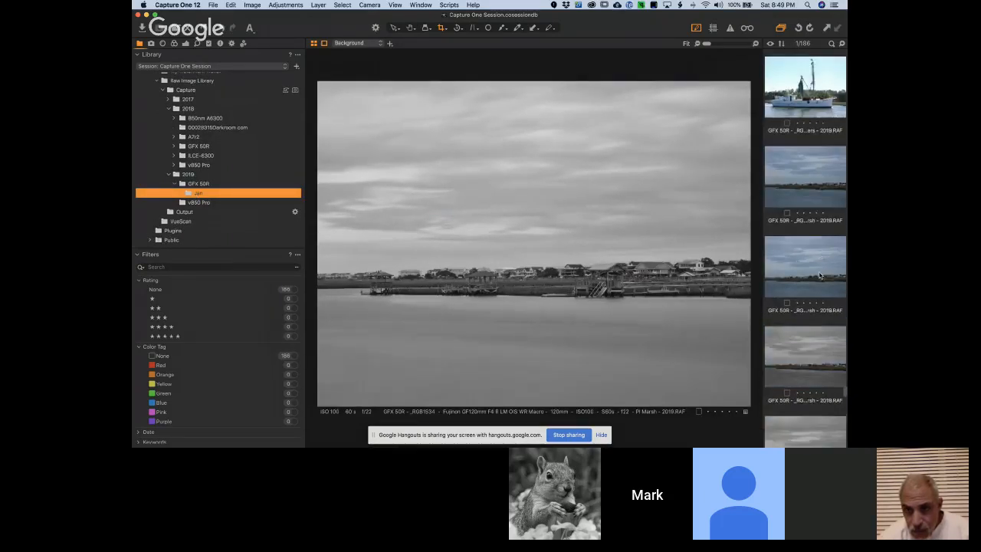
{"action": "scroll", "coordinate": [819, 272], "scroll_direction": "down", "scroll_amount": 5}
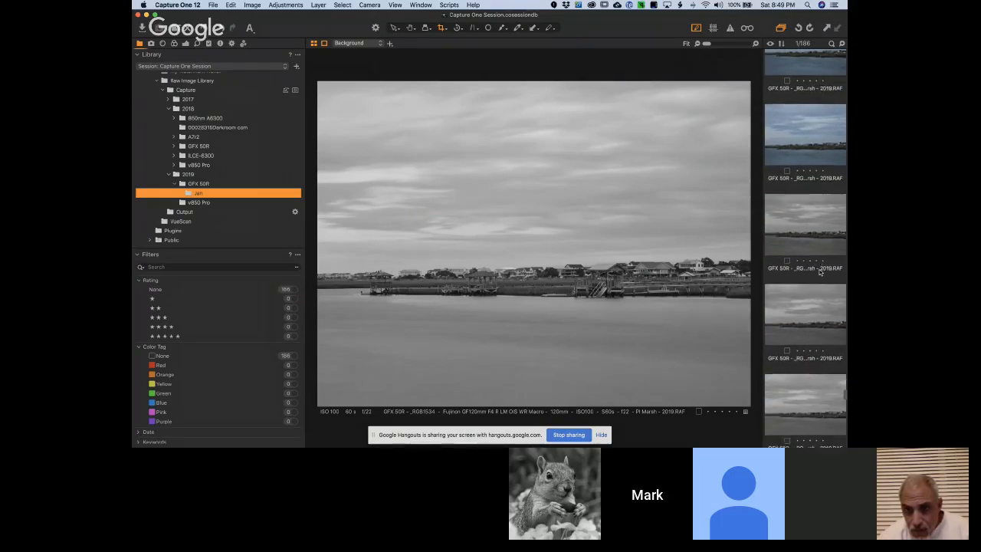
{"action": "scroll", "coordinate": [819, 272], "scroll_direction": "down", "scroll_amount": 8}
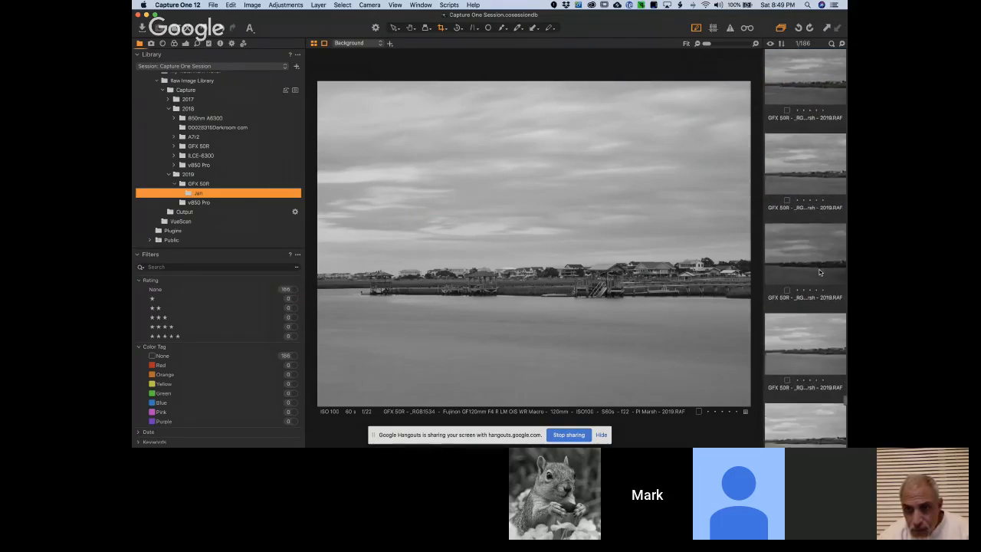
{"action": "scroll", "coordinate": [819, 272], "scroll_direction": "down", "scroll_amount": 5}
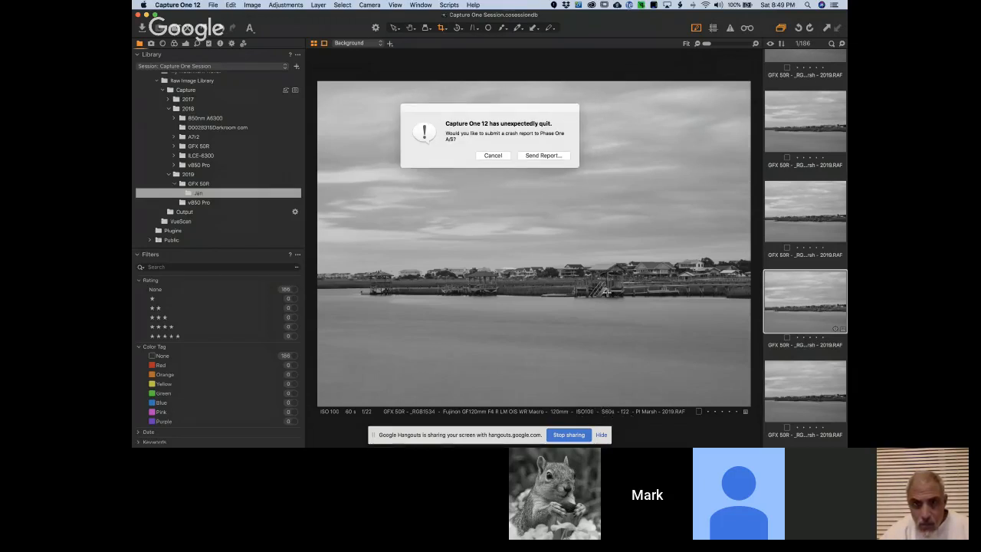
Decline sending the crash report, and view the marsh photo's exposure settings followed by its color settings with Base Characteristics
{"action": "left_click", "coordinate": [495, 157]}
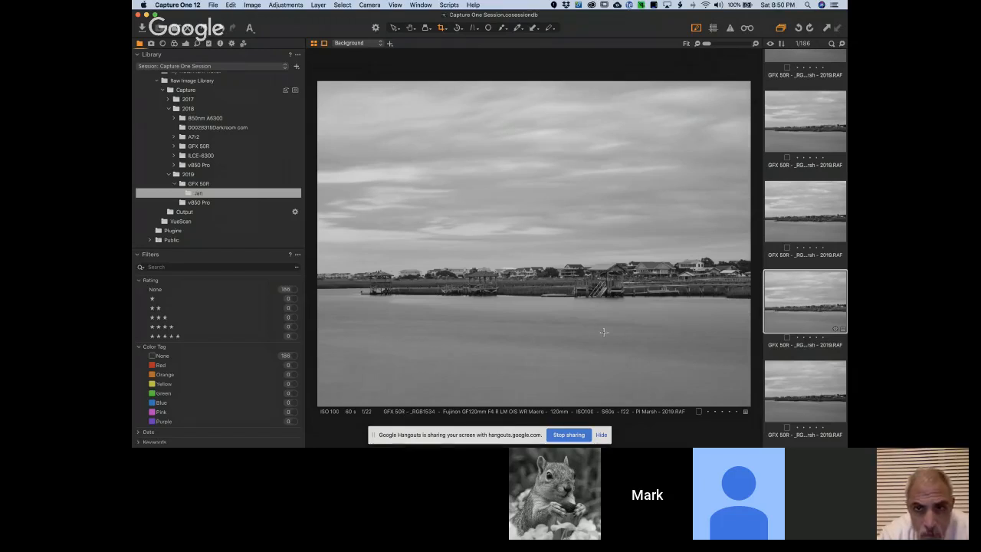
{"action": "left_click", "coordinate": [186, 44]}
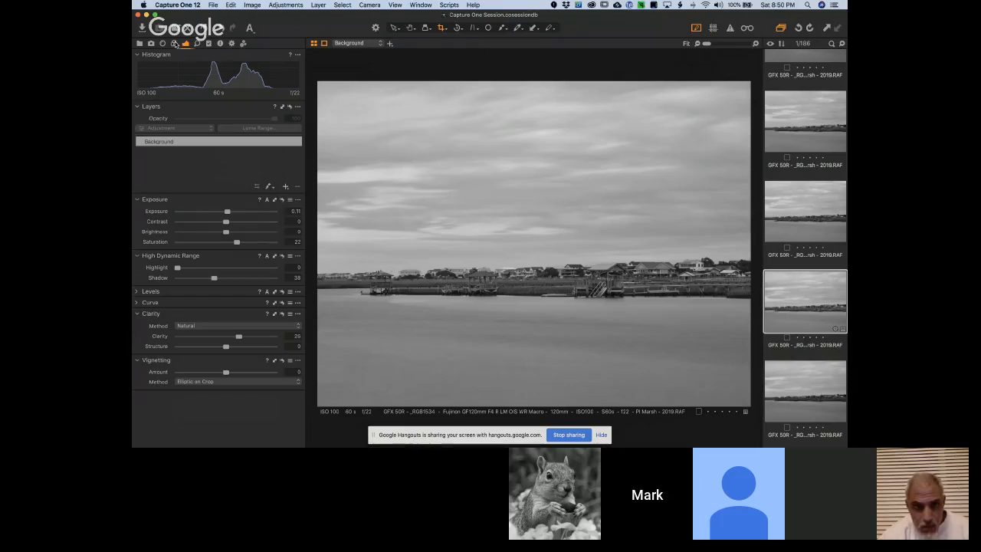
{"action": "left_click", "coordinate": [175, 44]}
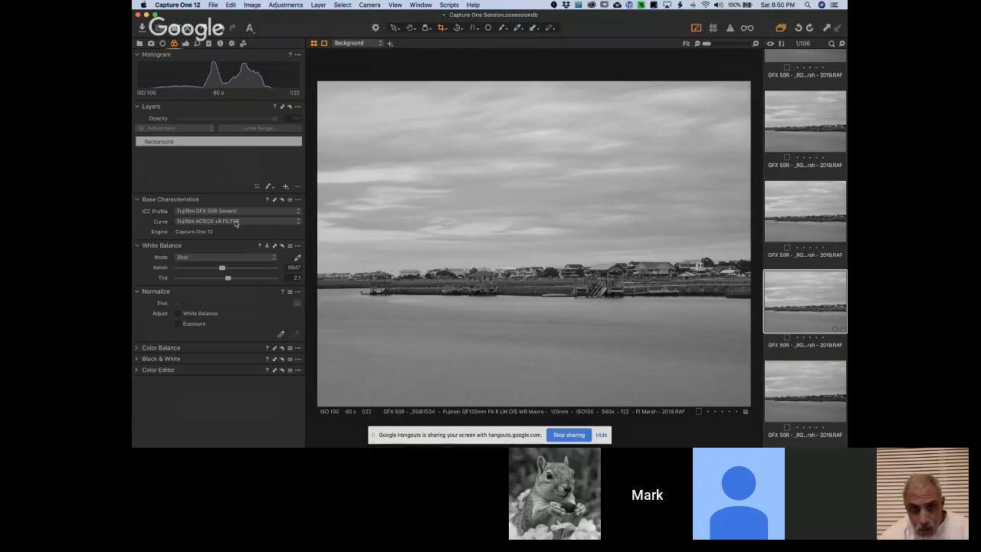
Compare the marsh photo's Film Standard curve with the Fujifilm ACROS variants, finishing on Fujifilm ACROS +R FILTER
{"action": "left_click", "coordinate": [255, 222]}
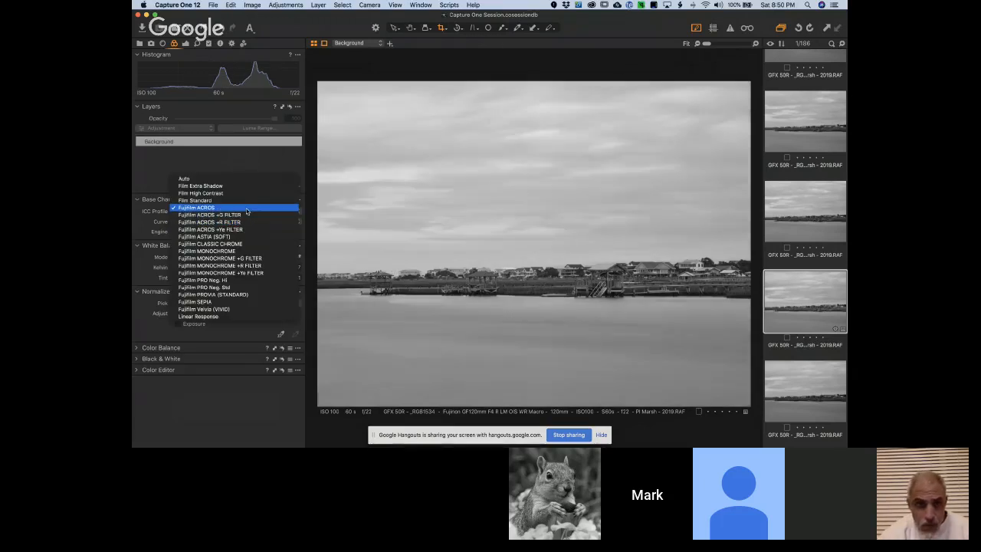
{"action": "left_click", "coordinate": [244, 204]}
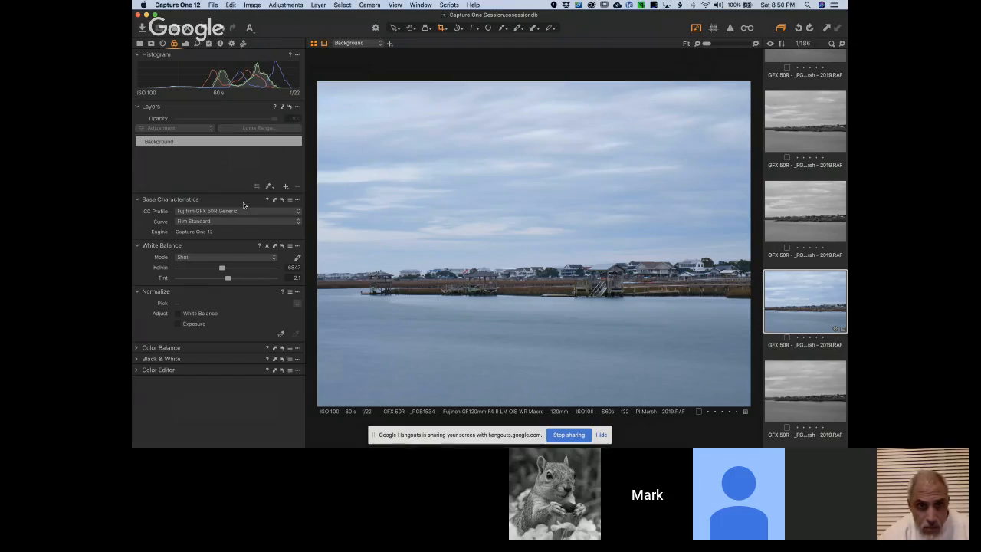
{"action": "left_click", "coordinate": [236, 221]}
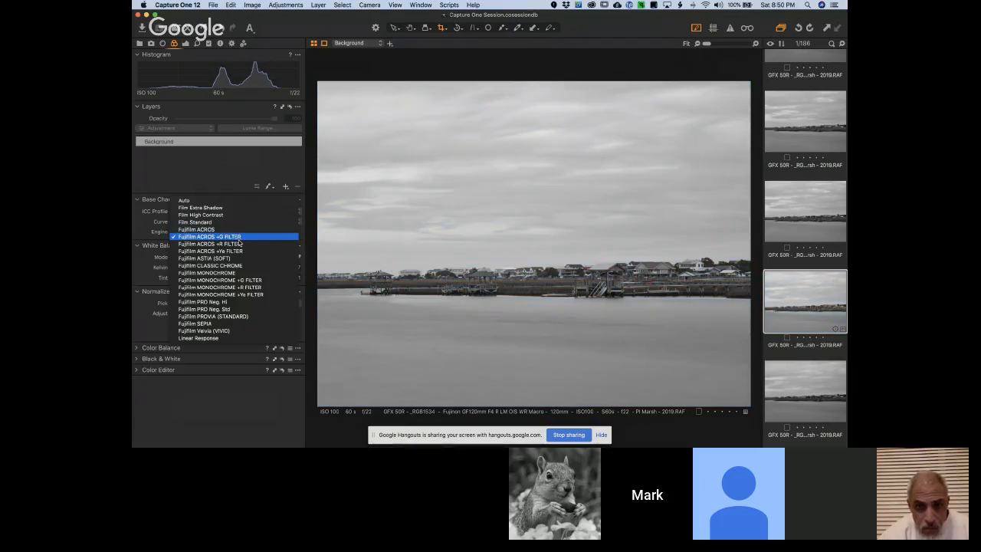
{"action": "left_click", "coordinate": [238, 244]}
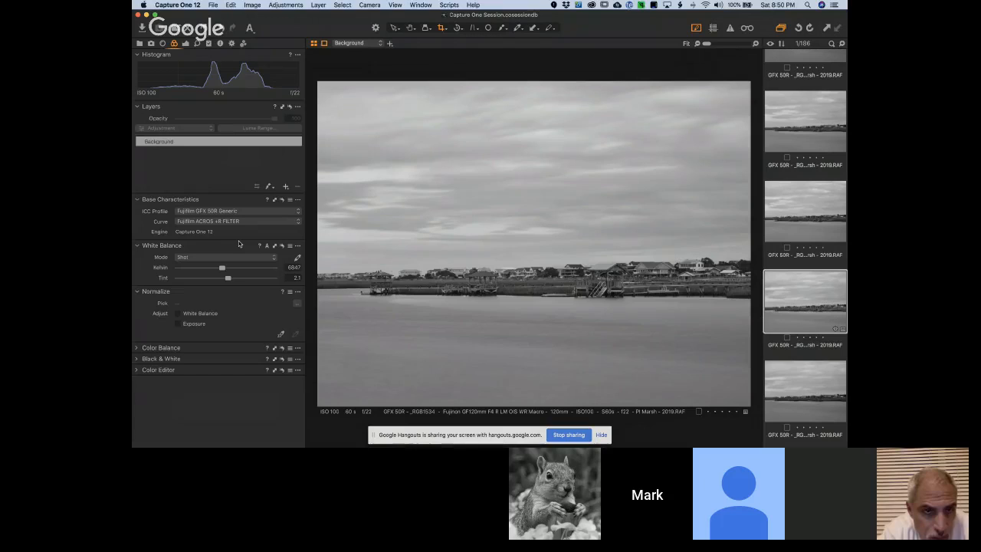
Preview the Fujifilm MONOCHROME curve on the marsh photo, keep Fujifilm ACROS +R FILTER, and ignore the crash notice
{"action": "left_click", "coordinate": [229, 221]}
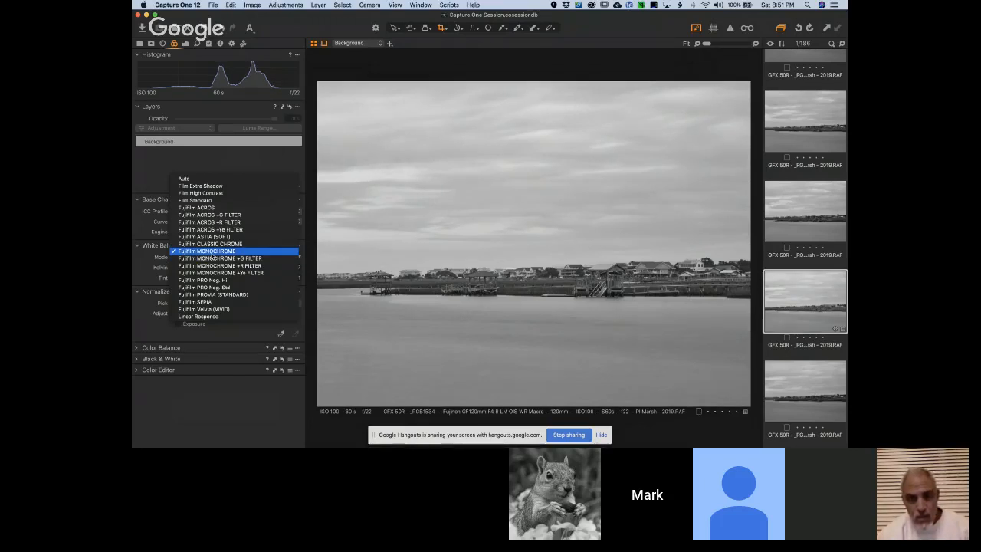
{"action": "left_click", "coordinate": [211, 253]}
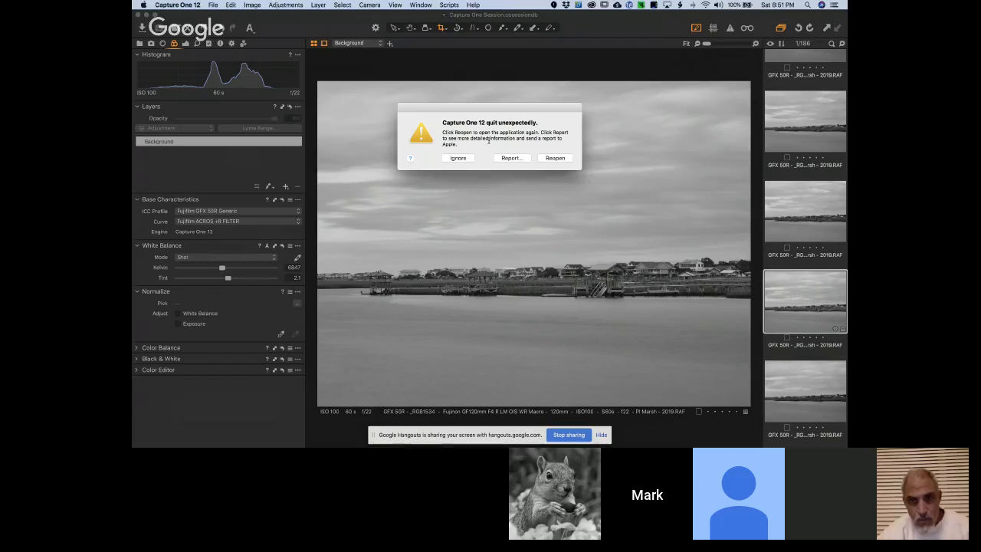
{"action": "left_click", "coordinate": [463, 158]}
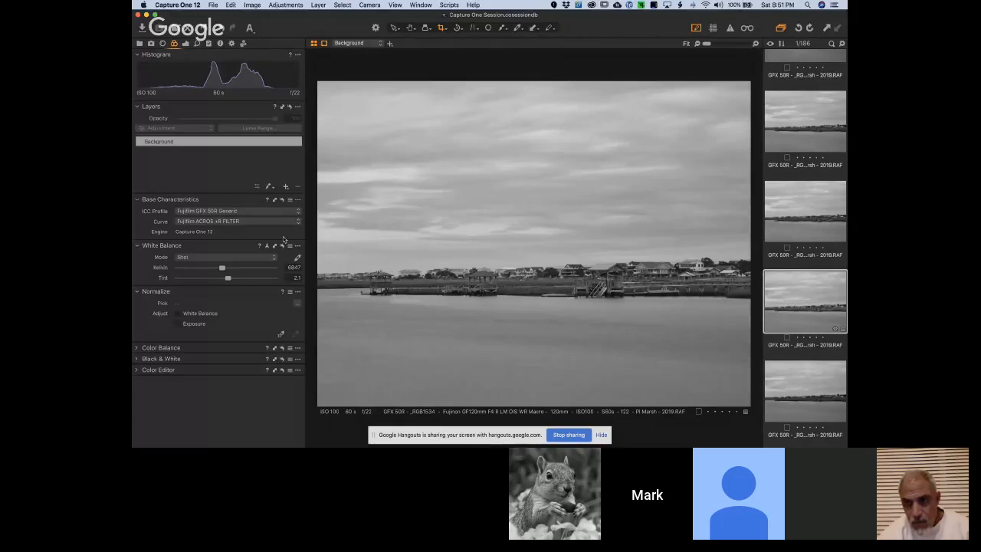
Review the available film curves for the marsh photo and switch it from black and white to Film Standard
{"action": "left_click", "coordinate": [260, 221]}
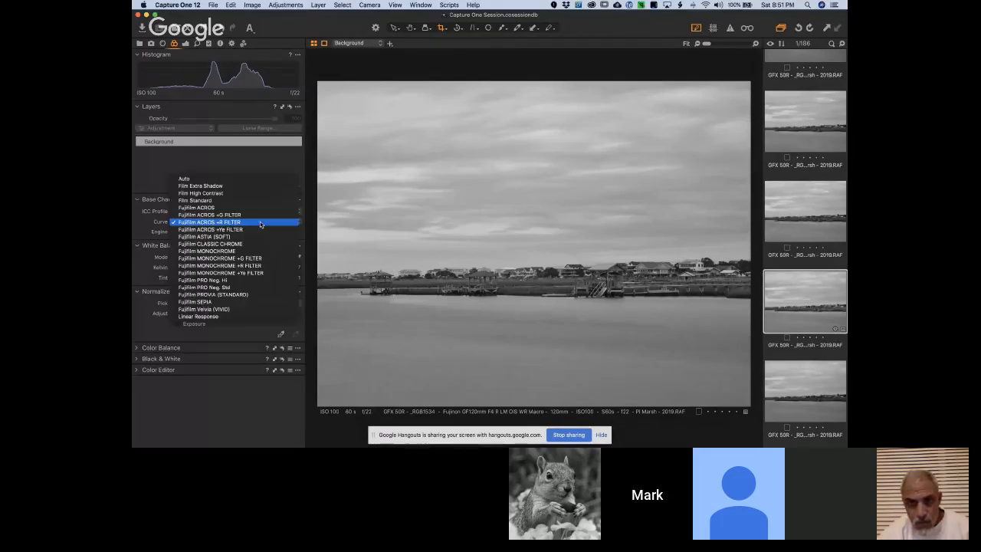
{"action": "left_click", "coordinate": [259, 221]}
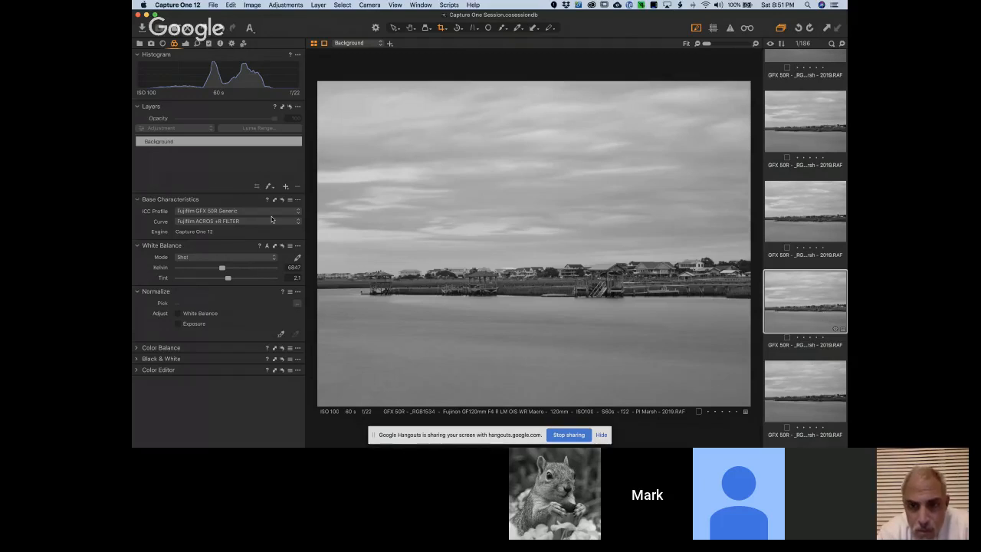
{"action": "left_click", "coordinate": [220, 224]}
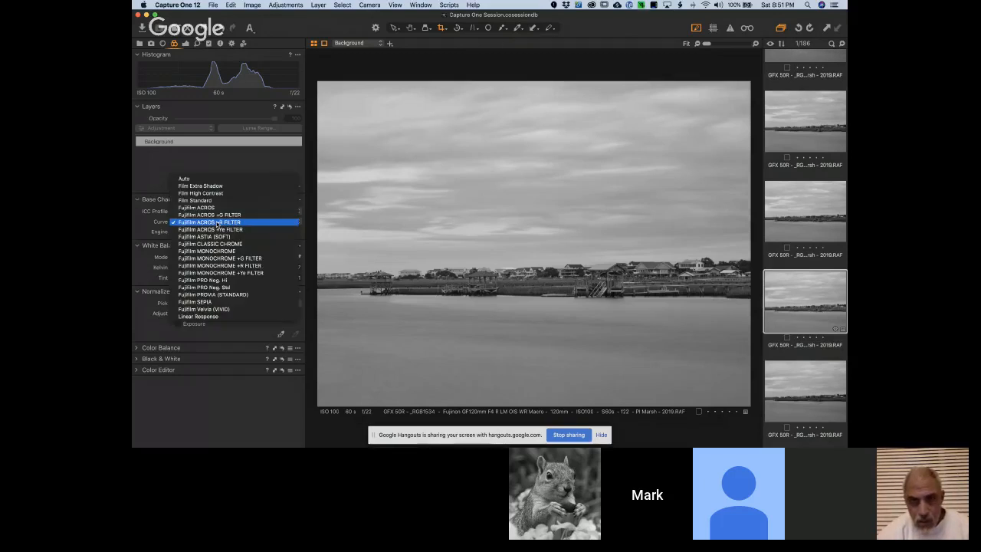
{"action": "left_click", "coordinate": [219, 224]}
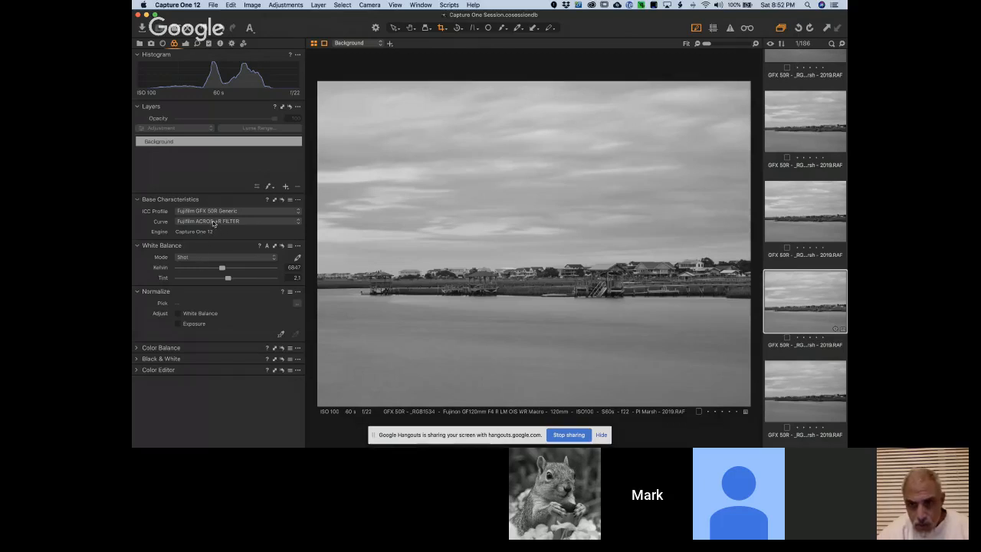
{"action": "left_click", "coordinate": [215, 222]}
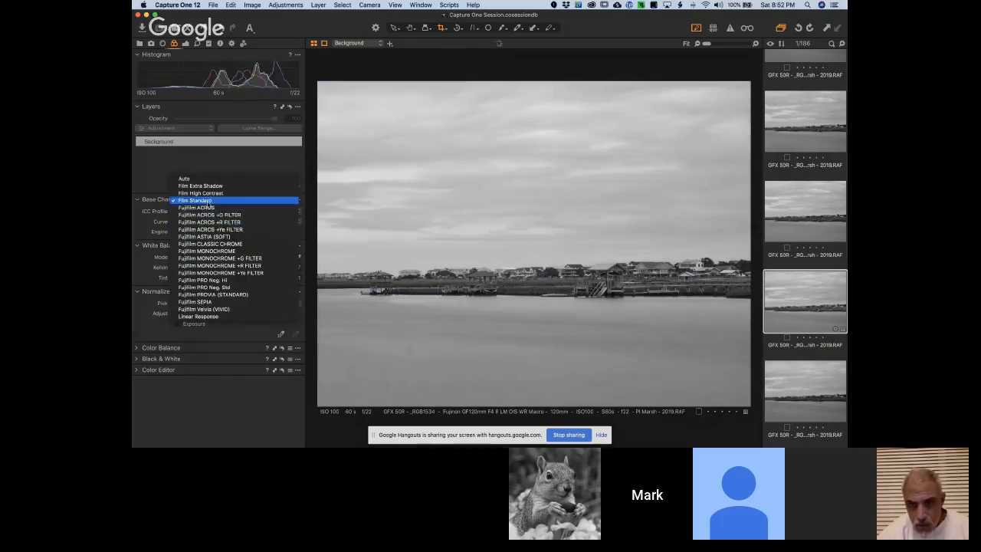
{"action": "left_click", "coordinate": [207, 201]}
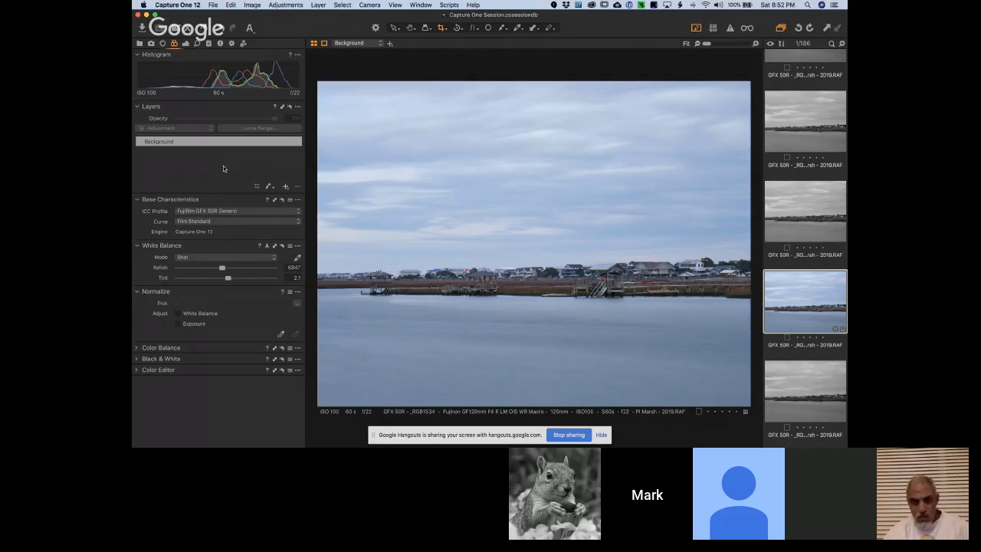
Sample the marsh photo's white balance from the sky and water, and set its curve to Fujifilm ACROS +R FILTER
{"action": "left_click", "coordinate": [298, 258]}
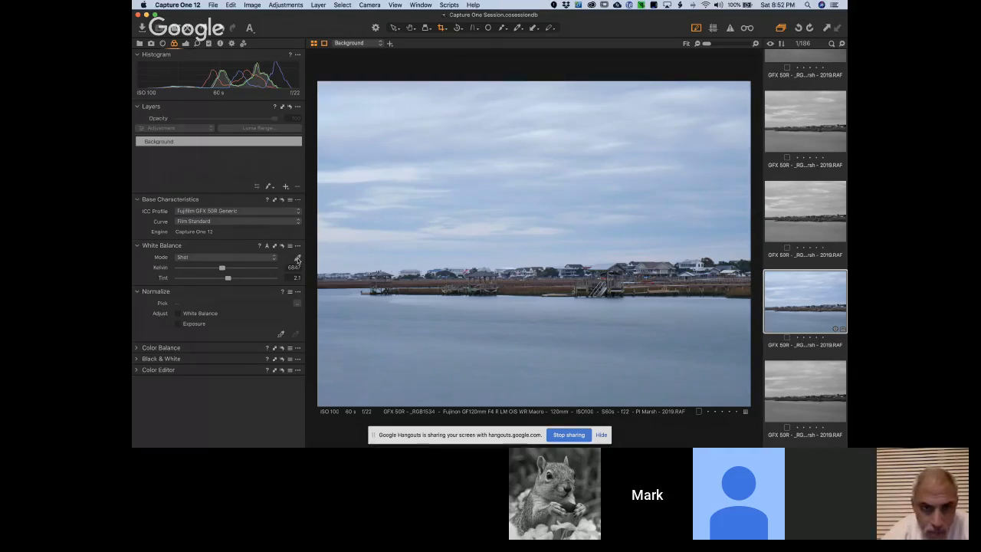
{"action": "left_click", "coordinate": [354, 230]}
{"action": "left_click", "coordinate": [362, 250]}
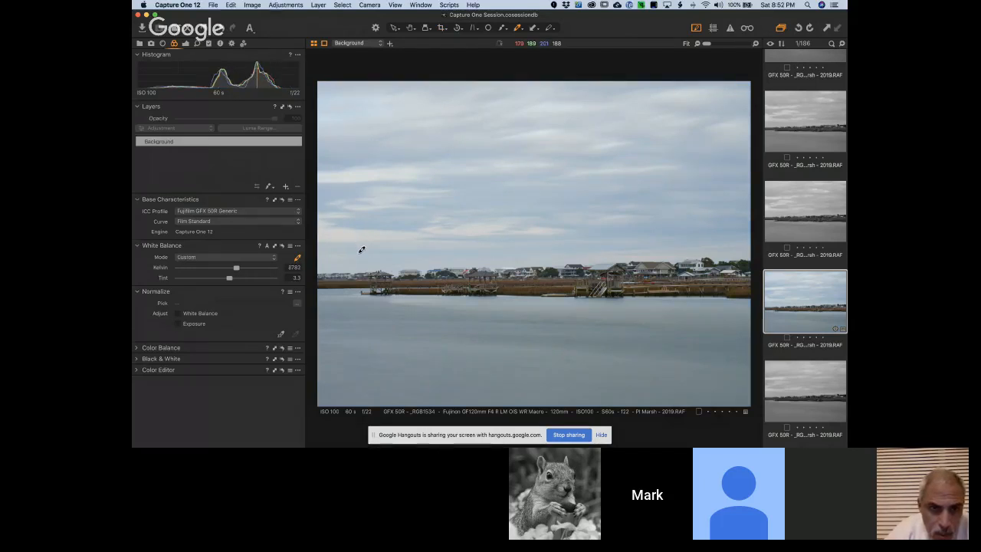
{"action": "left_click", "coordinate": [381, 303]}
{"action": "left_click", "coordinate": [413, 206]}
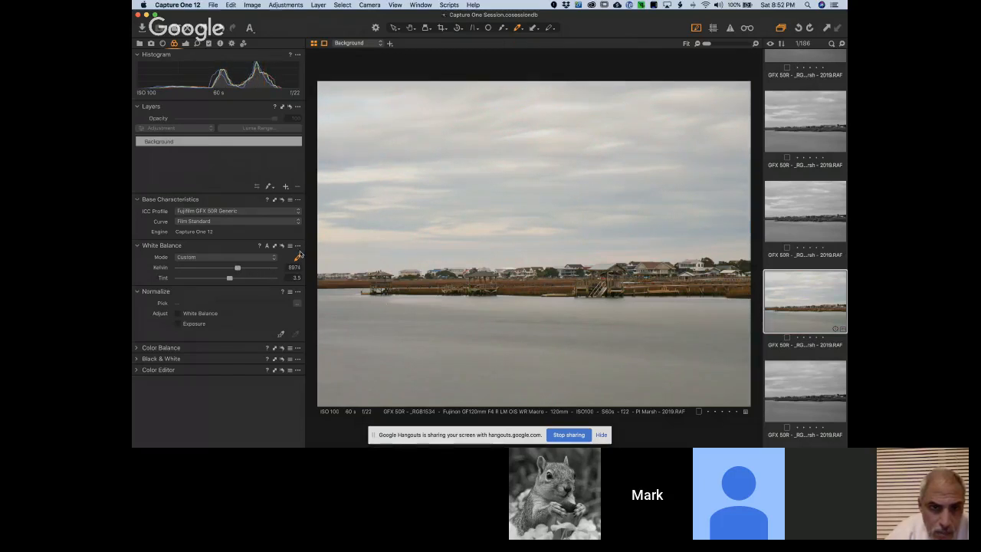
{"action": "left_click", "coordinate": [213, 222]}
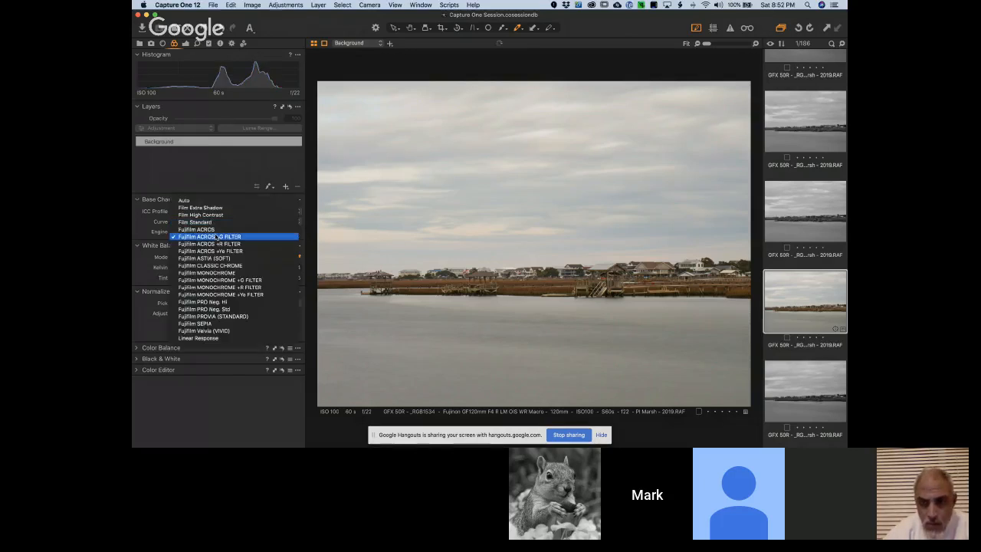
{"action": "left_click", "coordinate": [217, 244]}
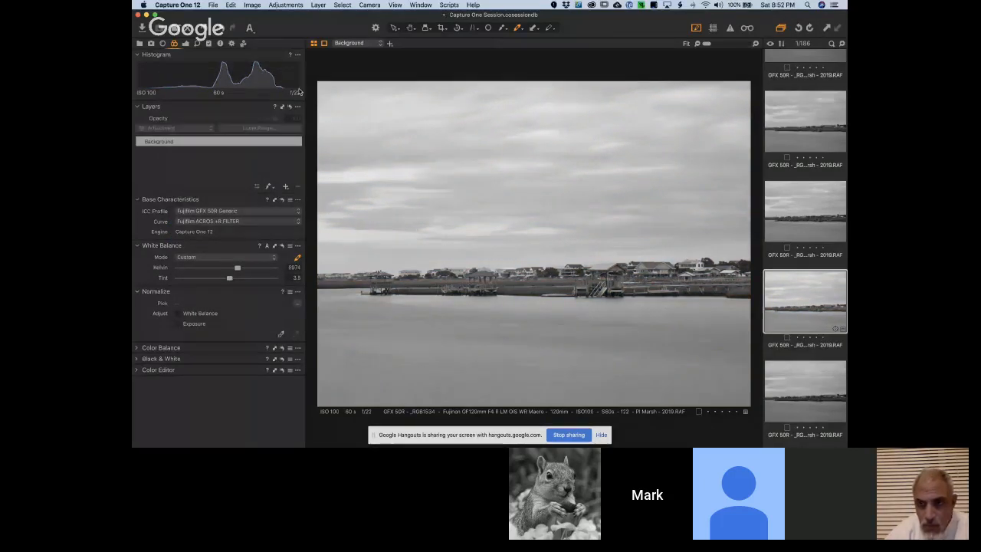
Set the marsh photo's exposure to 0.15, saturation to 41, shadow to 46 and clarity to 41
{"action": "left_click", "coordinate": [187, 46]}
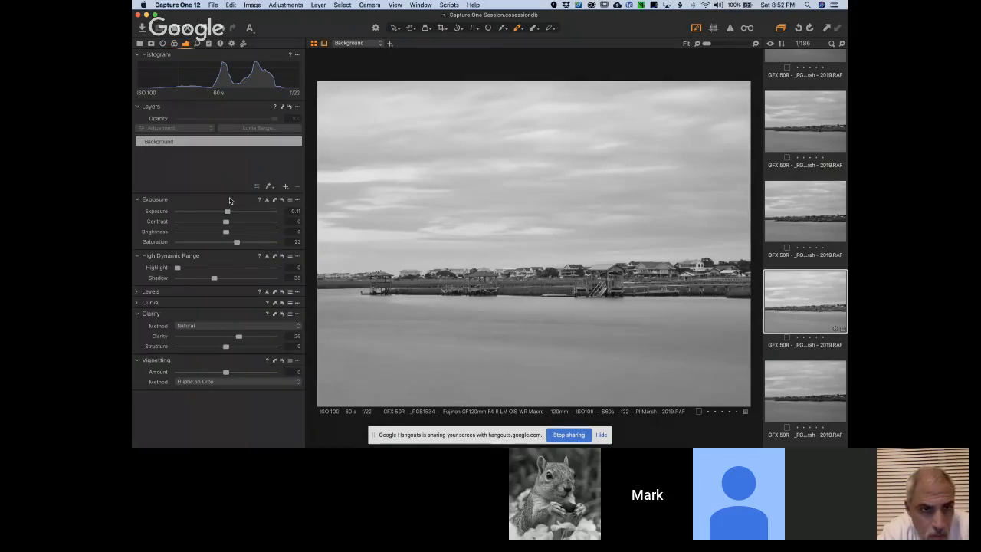
{"action": "left_click_drag", "start_coordinate": [227, 211], "coordinate": [227, 214]}
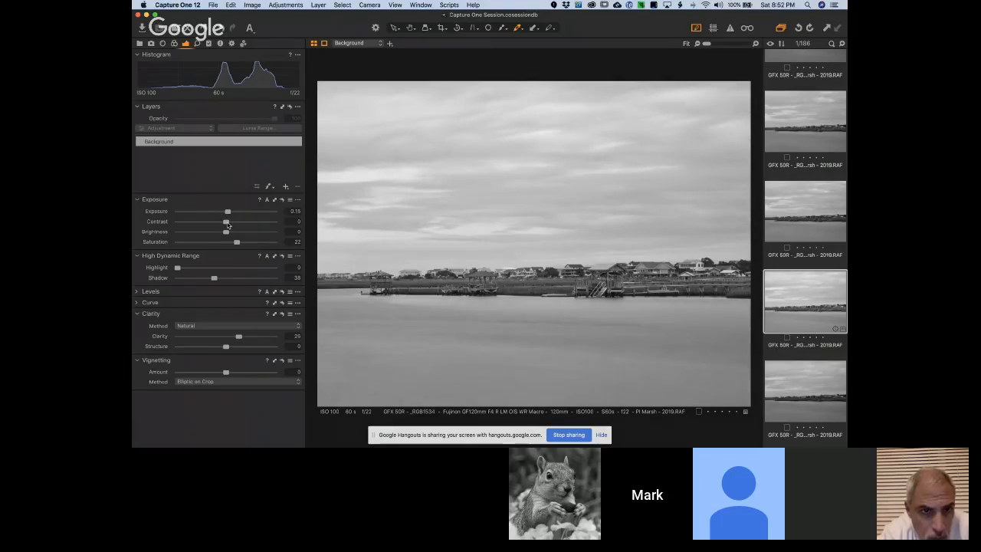
{"action": "mouse_move", "coordinate": [238, 243]}
{"action": "left_mouse_down"}
{"action": "mouse_move", "coordinate": [213, 244]}
{"action": "mouse_move", "coordinate": [258, 244]}
{"action": "mouse_move", "coordinate": [197, 244]}
{"action": "mouse_move", "coordinate": [239, 244]}
{"action": "mouse_move", "coordinate": [244, 255]}
{"action": "mouse_move", "coordinate": [272, 249]}
{"action": "mouse_move", "coordinate": [181, 261]}
{"action": "mouse_move", "coordinate": [246, 257]}
{"action": "left_mouse_up"}
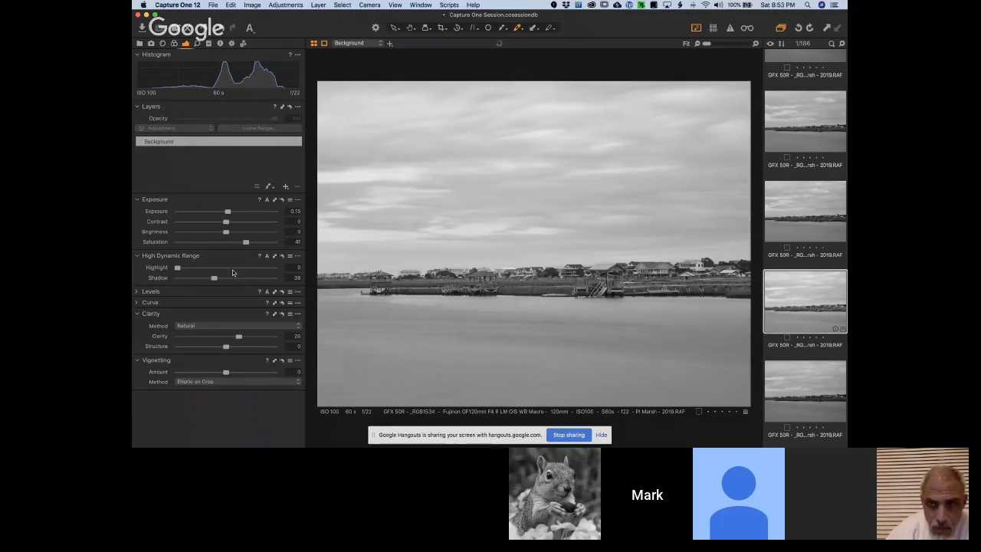
{"action": "mouse_move", "coordinate": [213, 277]}
{"action": "left_mouse_down"}
{"action": "mouse_move", "coordinate": [154, 278]}
{"action": "mouse_move", "coordinate": [223, 285]}
{"action": "left_mouse_up"}
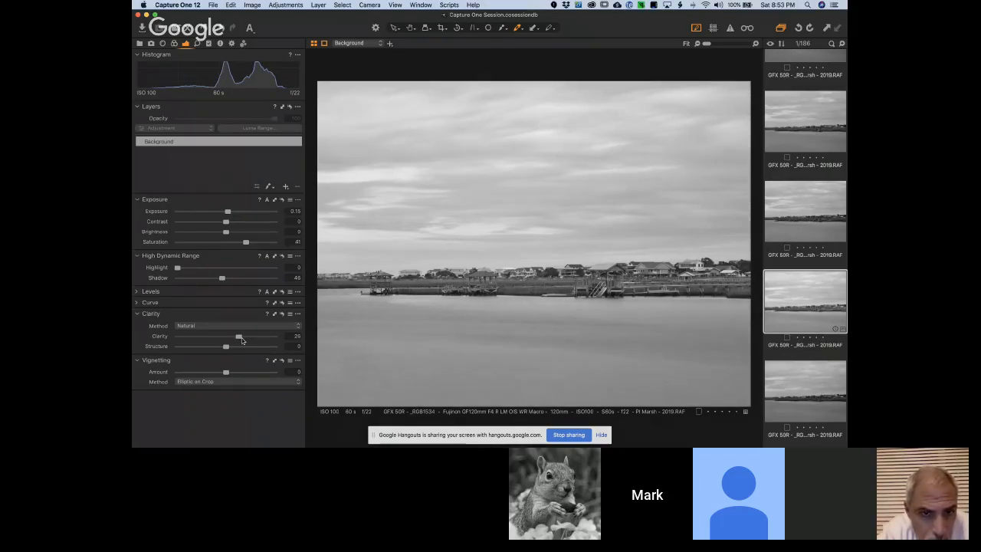
{"action": "mouse_move", "coordinate": [239, 336]}
{"action": "left_mouse_down"}
{"action": "mouse_move", "coordinate": [229, 338]}
{"action": "mouse_move", "coordinate": [245, 342]}
{"action": "left_mouse_up"}
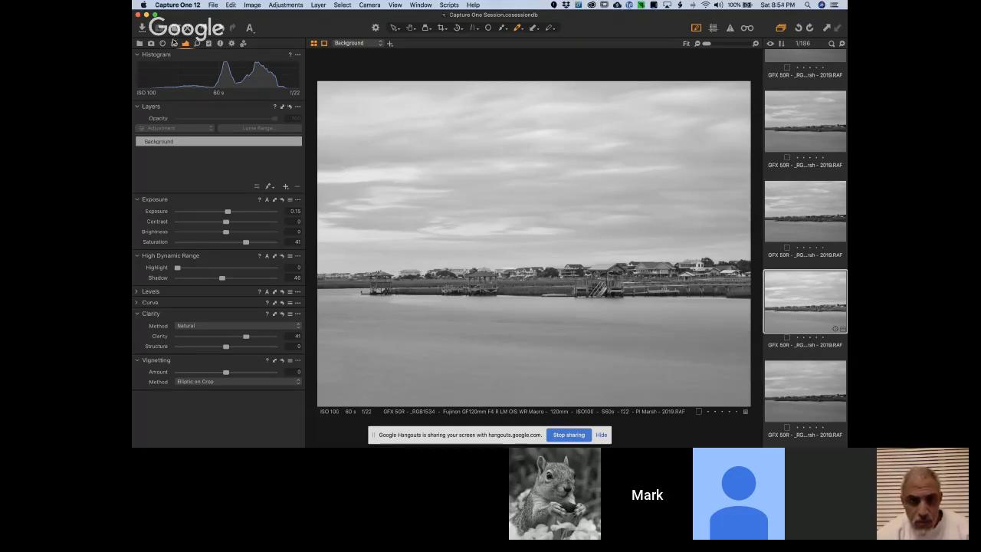
Set the marsh photo's curve to Film Standard and its white balance mode to Shot
{"action": "left_click", "coordinate": [174, 44]}
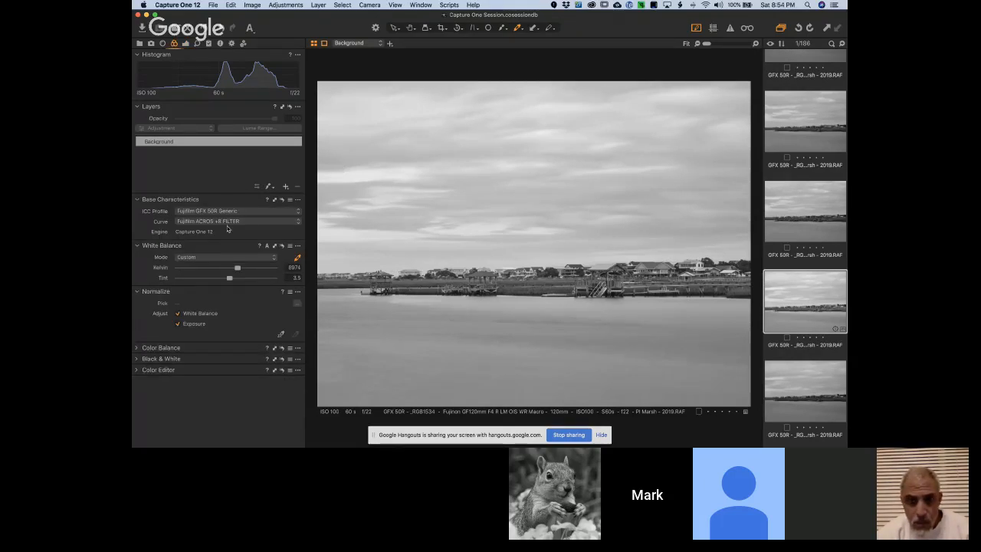
{"action": "left_click", "coordinate": [224, 222]}
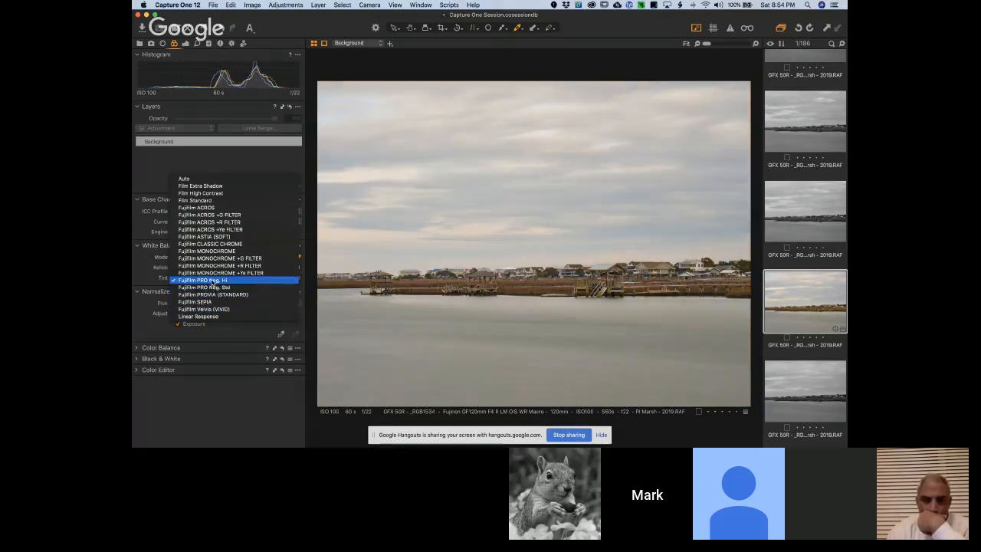
{"action": "left_click", "coordinate": [208, 202]}
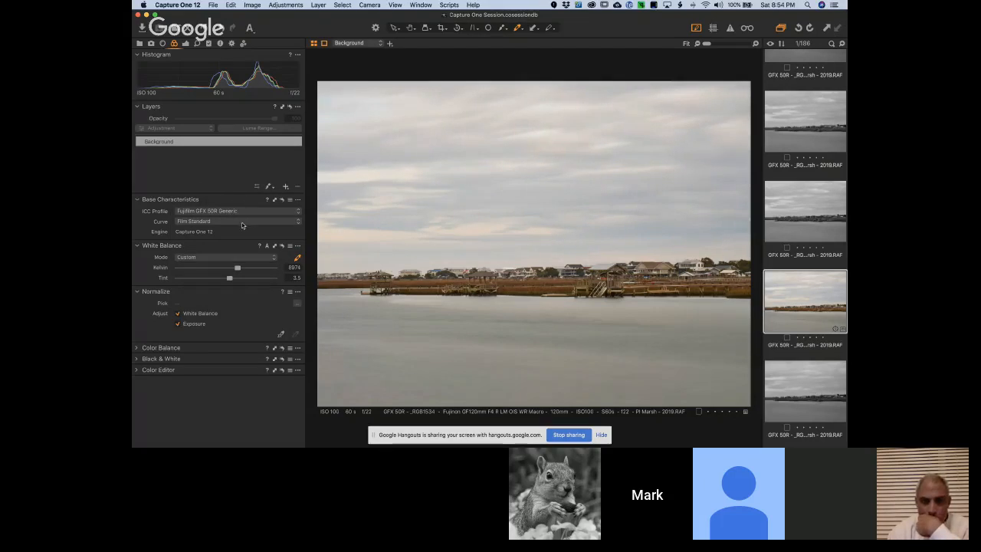
{"action": "left_click", "coordinate": [251, 257]}
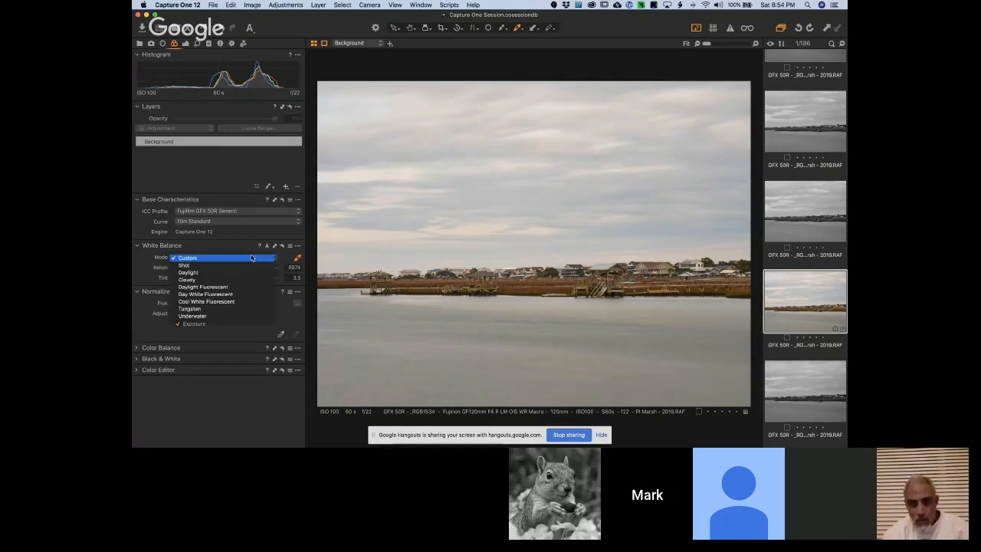
{"action": "left_click", "coordinate": [251, 264]}
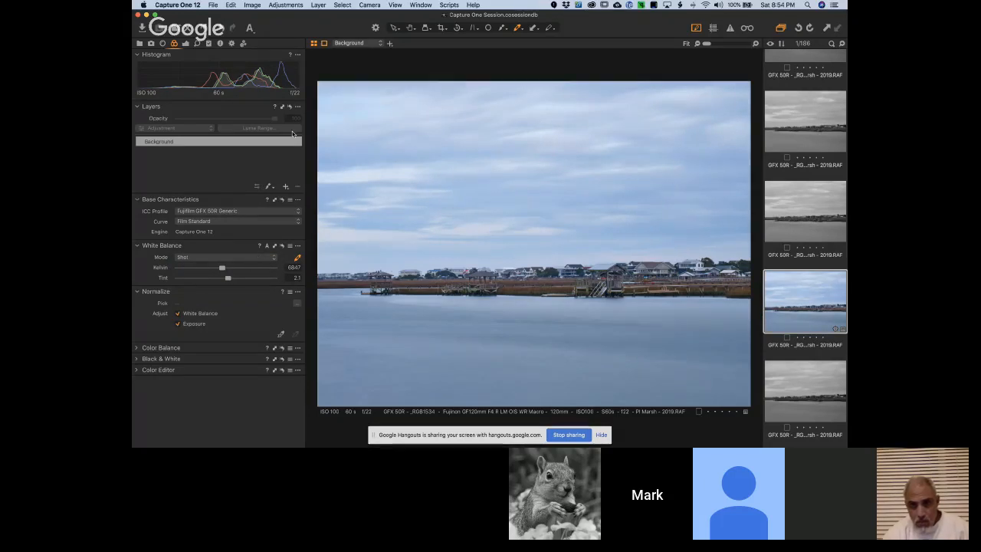
Reduce the marsh photo's exposure to -0.02 and its saturation to 1
{"action": "left_click", "coordinate": [184, 44]}
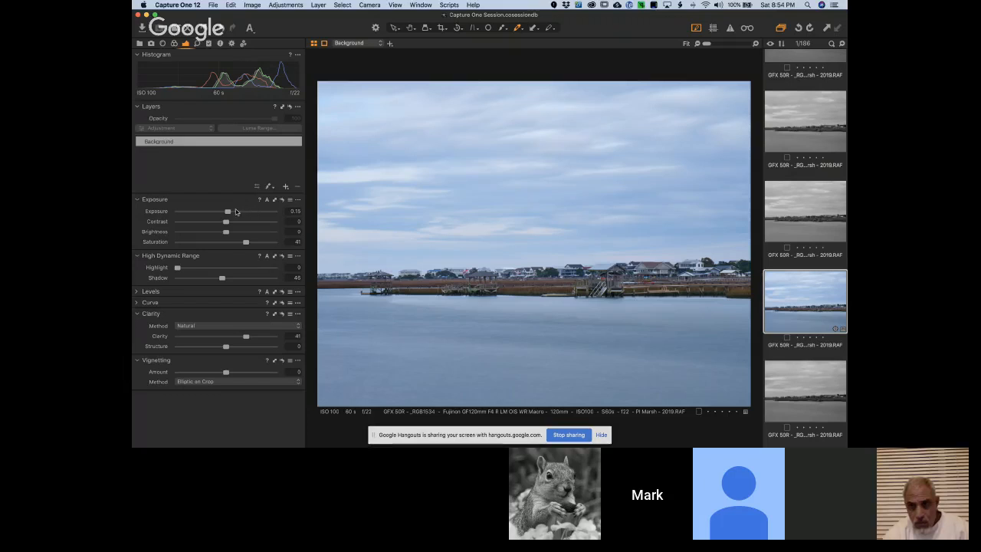
{"action": "left_click_drag", "start_coordinate": [227, 213], "coordinate": [226, 216]}
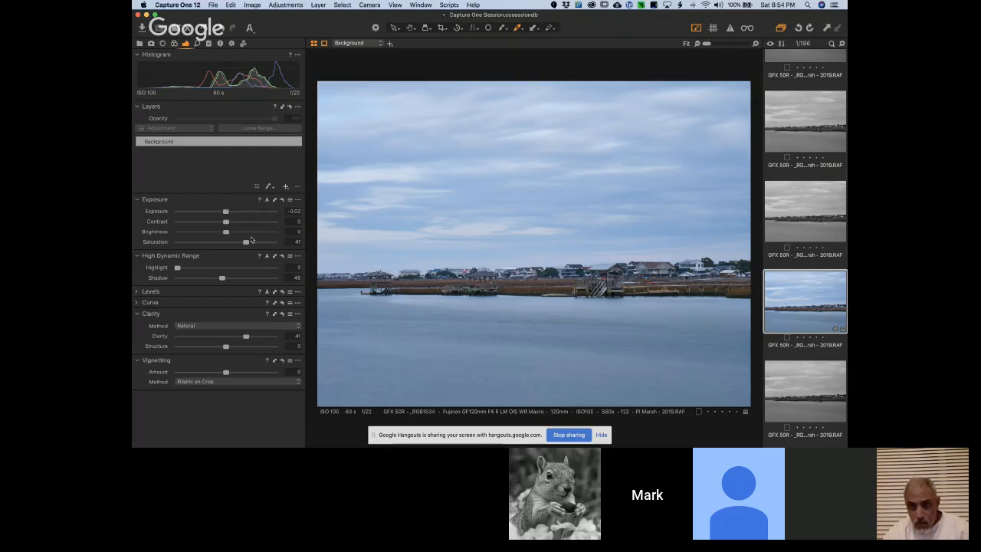
{"action": "left_click_drag", "start_coordinate": [244, 243], "coordinate": [226, 246]}
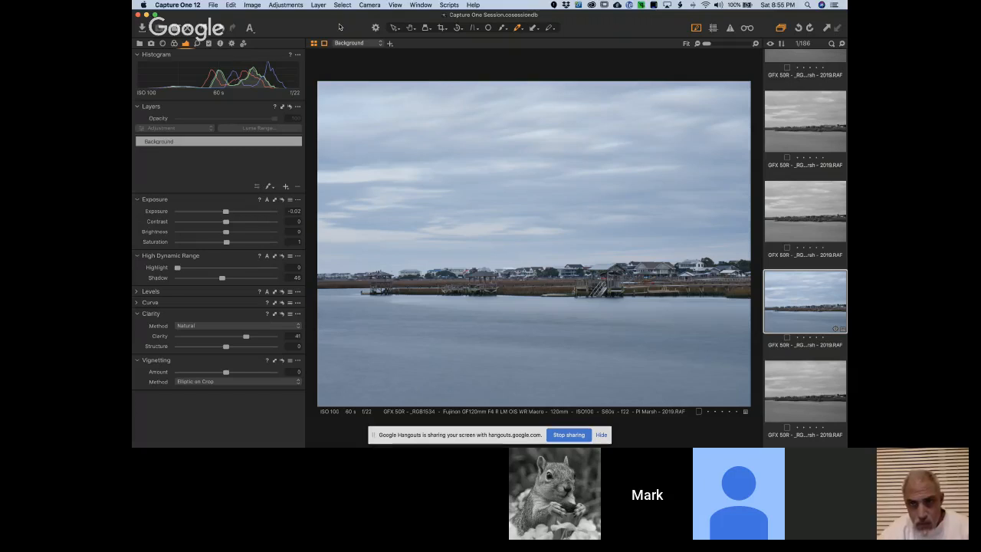
Find the uncropped color photo of the dog lying on the leather sofa and select it for editing
{"action": "left_click", "coordinate": [177, 4]}
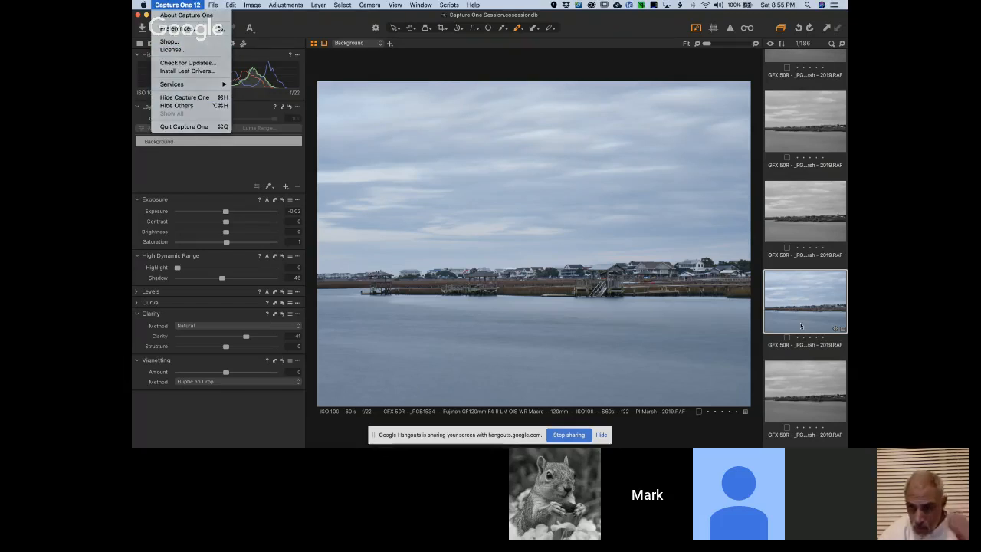
{"action": "left_click", "coordinate": [800, 326]}
{"action": "scroll", "coordinate": [800, 326], "scroll_direction": "down", "scroll_amount": 15}
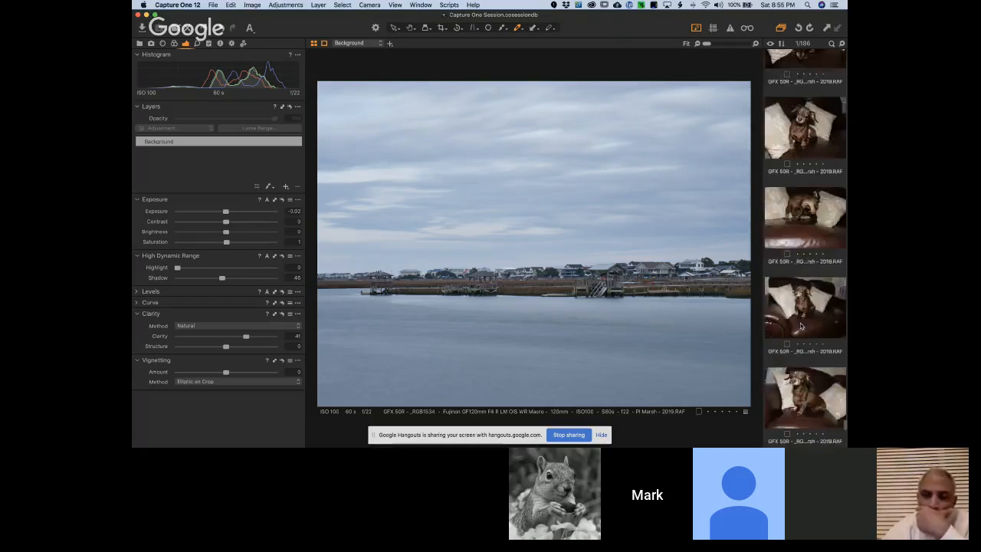
{"action": "scroll", "coordinate": [801, 325], "scroll_direction": "down", "scroll_amount": 10}
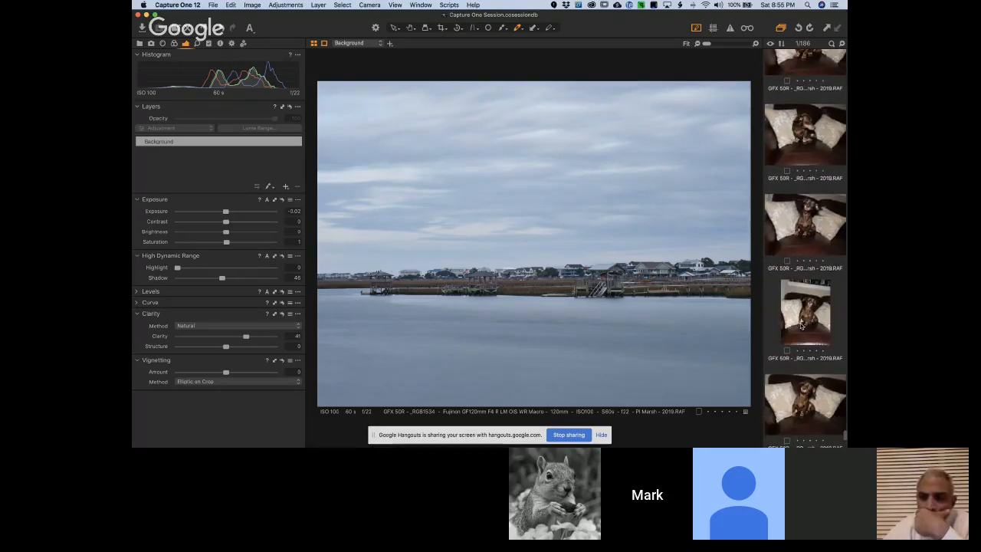
{"action": "scroll", "coordinate": [800, 326], "scroll_direction": "down", "scroll_amount": 2}
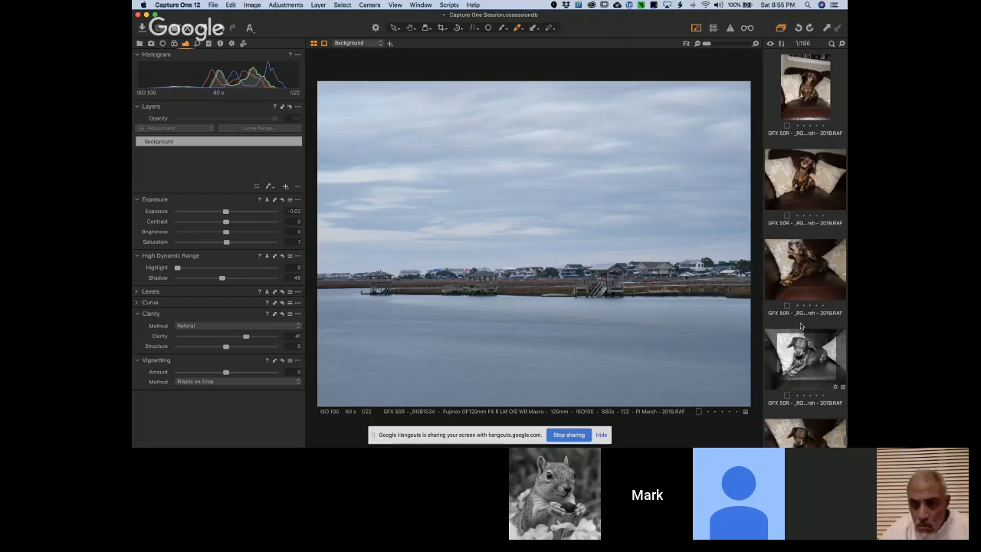
{"action": "scroll", "coordinate": [800, 325], "scroll_direction": "down", "scroll_amount": 2}
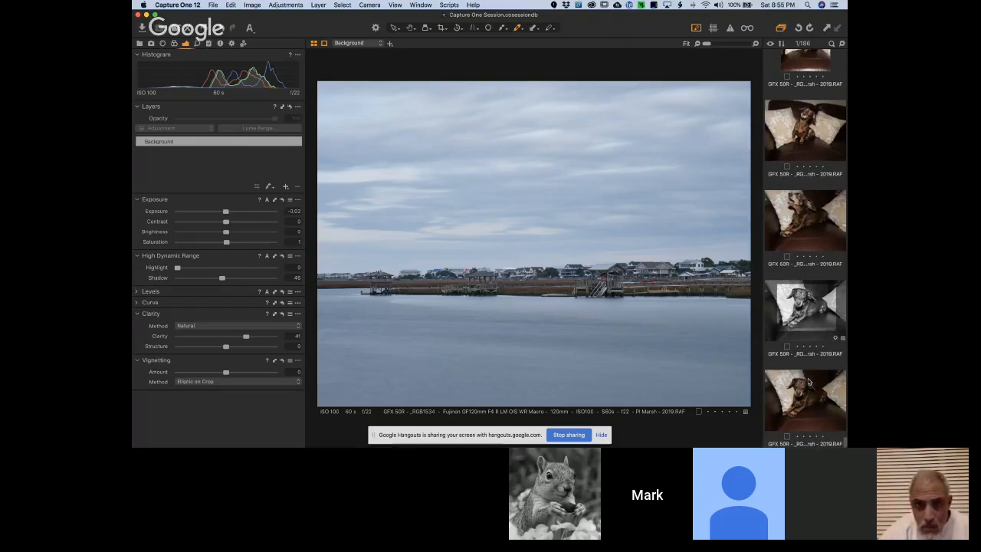
{"action": "left_click", "coordinate": [809, 382]}
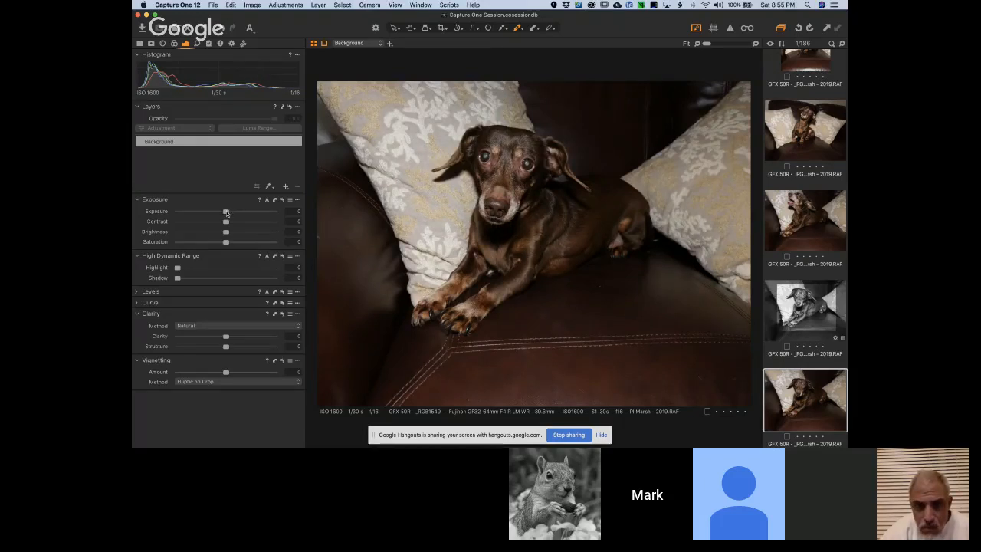
Set the dog photo's exposure to 0.74, saturation to 8, shadow to 23 and clarity to 22, and crop it to about 20 by 15 in
{"action": "left_click_drag", "start_coordinate": [226, 213], "coordinate": [235, 213]}
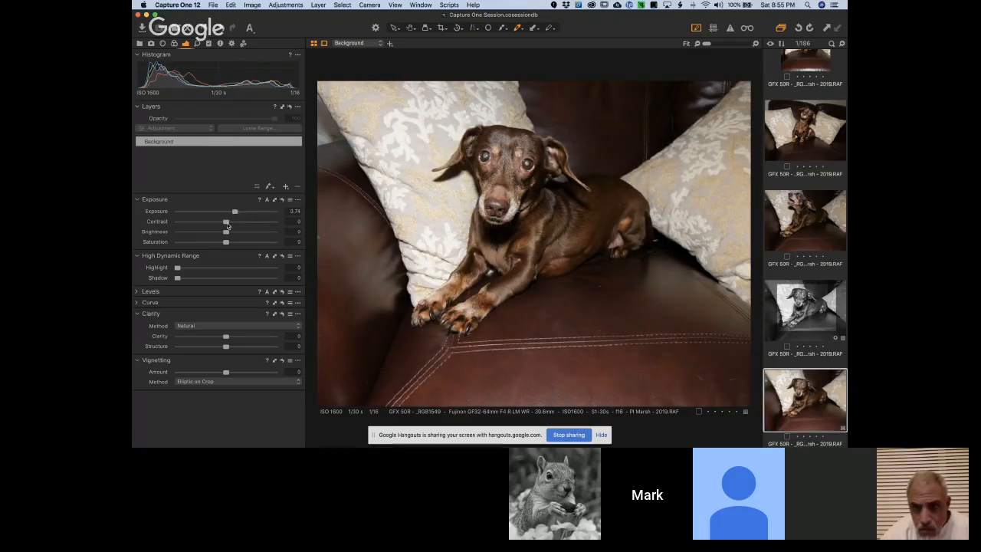
{"action": "left_click_drag", "start_coordinate": [226, 243], "coordinate": [231, 243]}
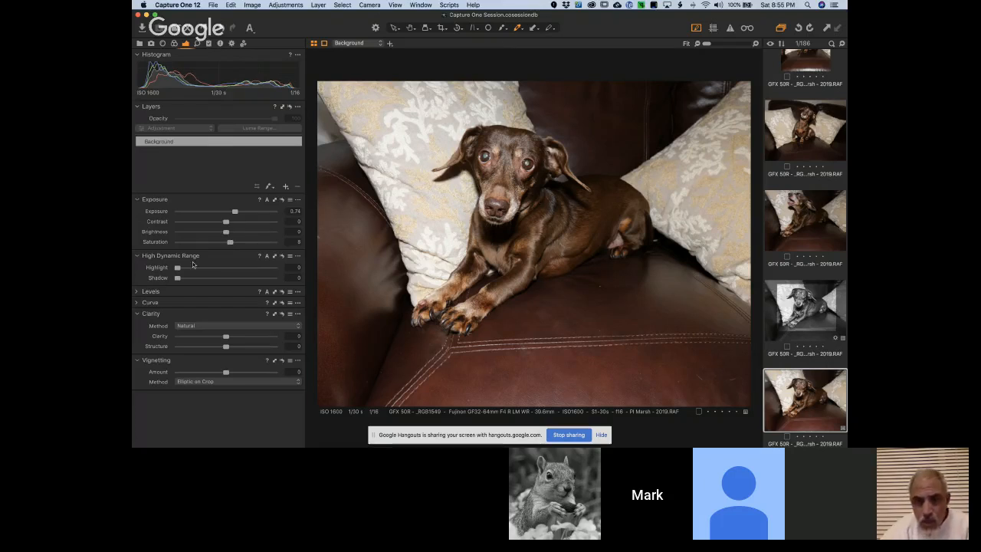
{"action": "left_click_drag", "start_coordinate": [177, 278], "coordinate": [199, 286]}
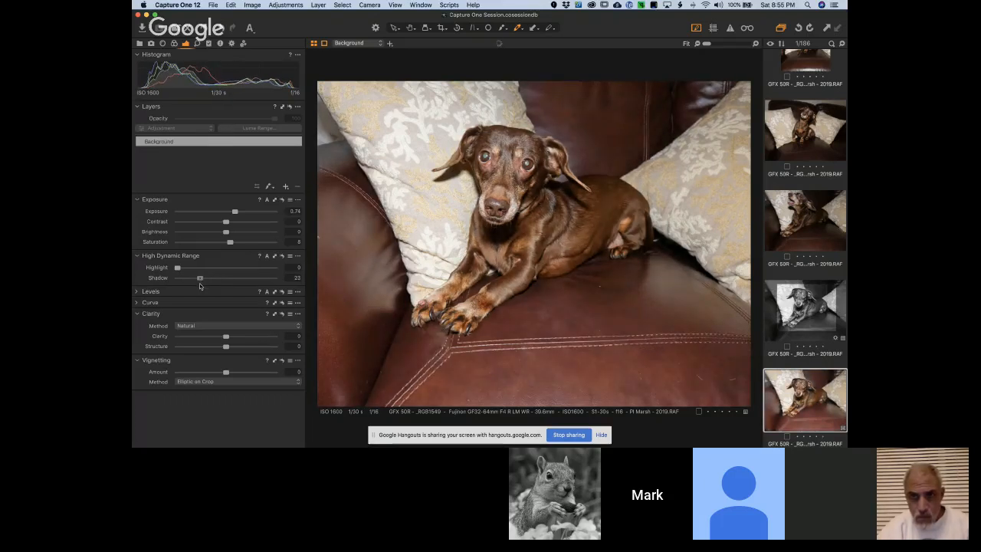
{"action": "left_click_drag", "start_coordinate": [225, 336], "coordinate": [235, 337]}
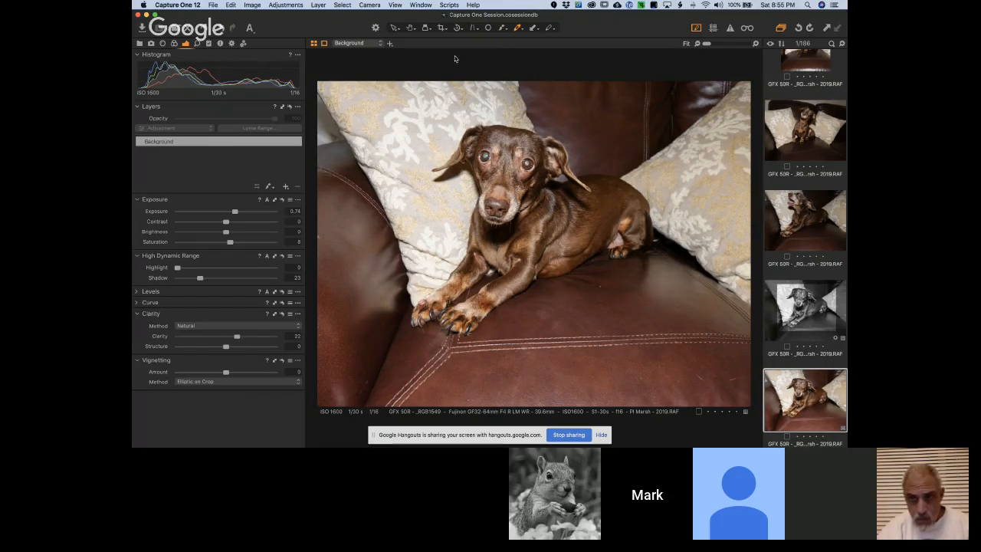
{"action": "left_click", "coordinate": [442, 28]}
{"action": "left_click_drag", "start_coordinate": [373, 106], "coordinate": [695, 352]}
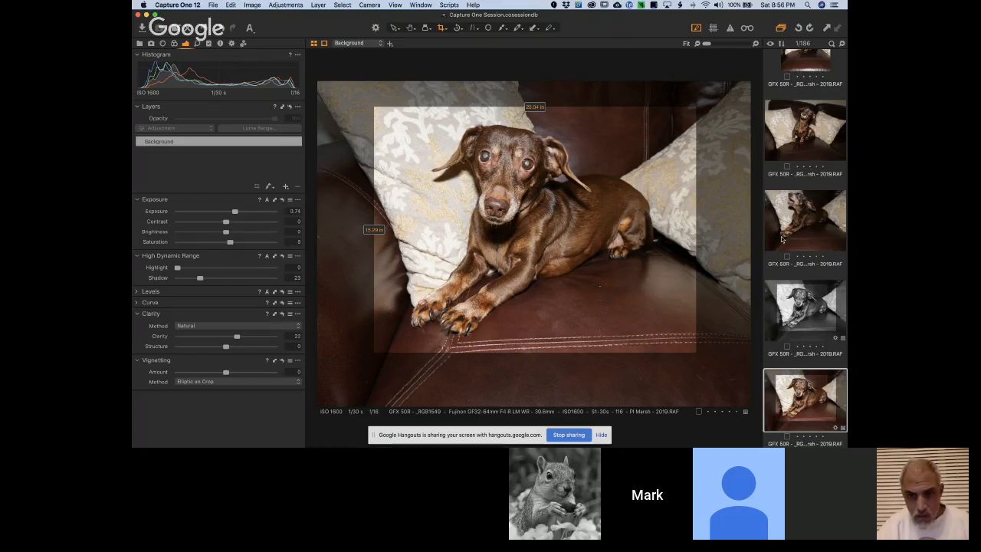
Quit Capture One and switch to Adobe Bridge, showing the Output folder in the Filmstrip workspace
{"action": "left_click", "coordinate": [181, 6]}
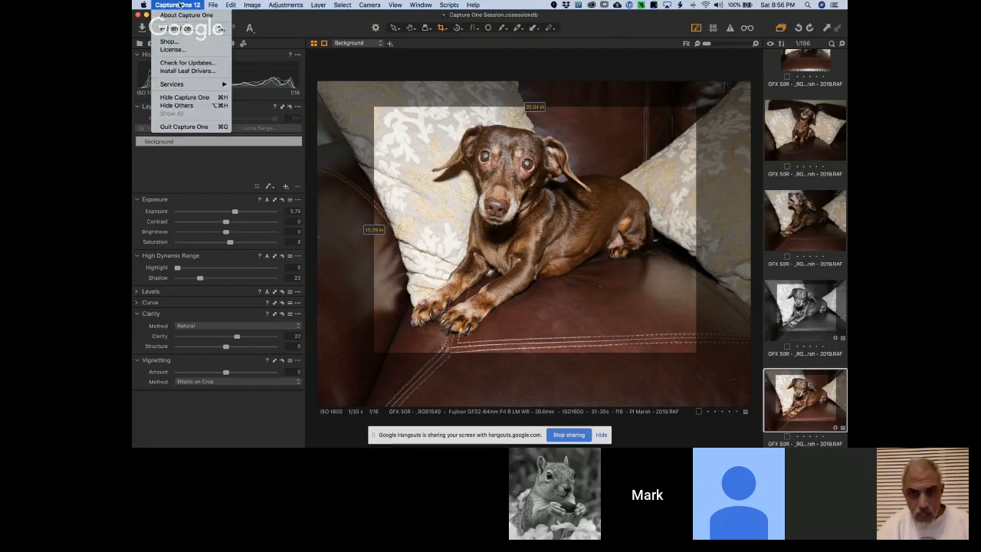
{"action": "left_click", "coordinate": [191, 128]}
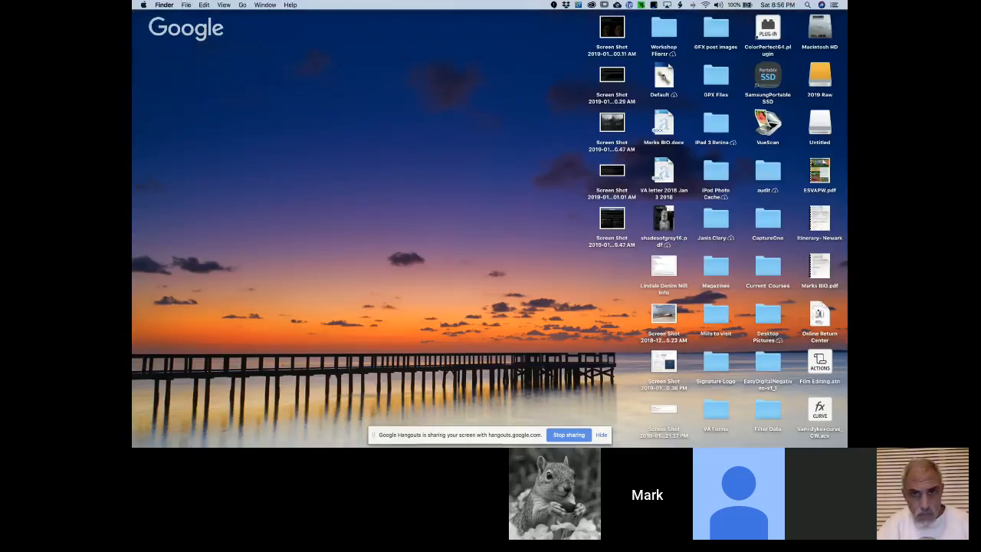
{"action": "mouse_move", "coordinate": [838, 442]}
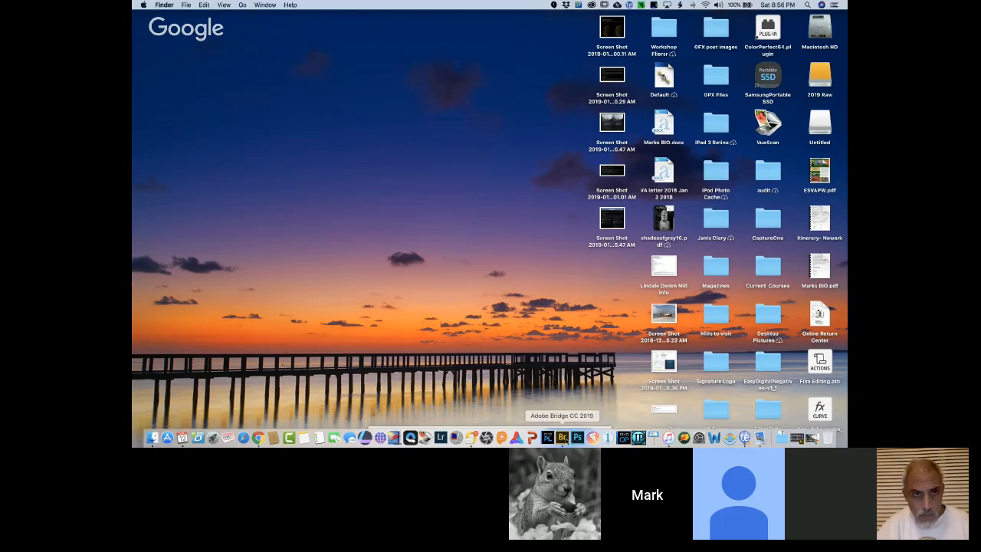
{"action": "left_click", "coordinate": [561, 437]}
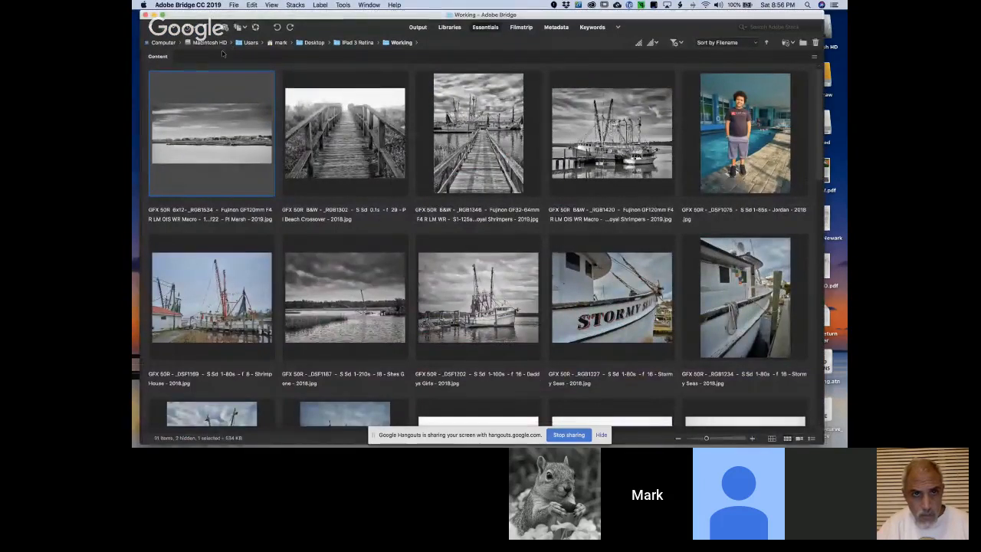
{"action": "left_click", "coordinate": [532, 27]}
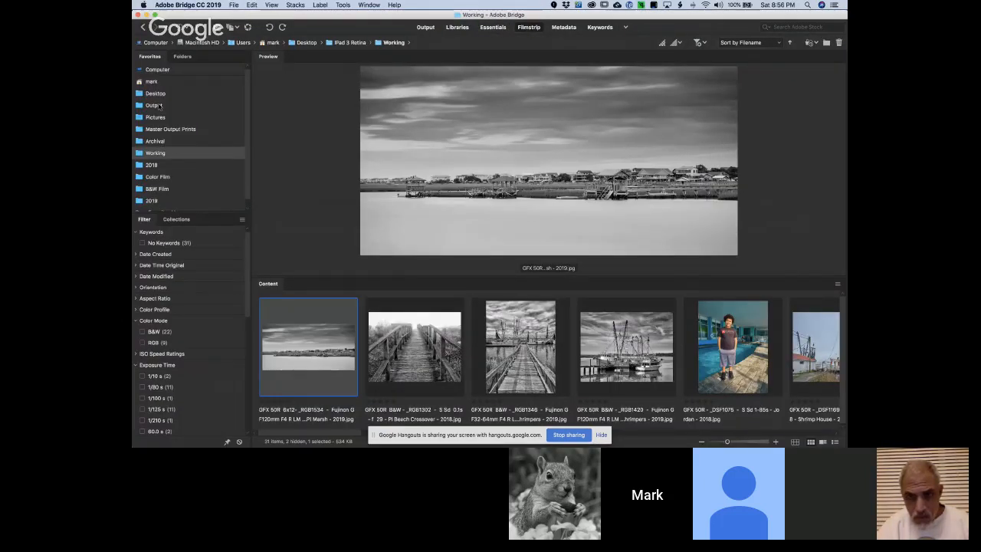
{"action": "left_click", "coordinate": [154, 105]}
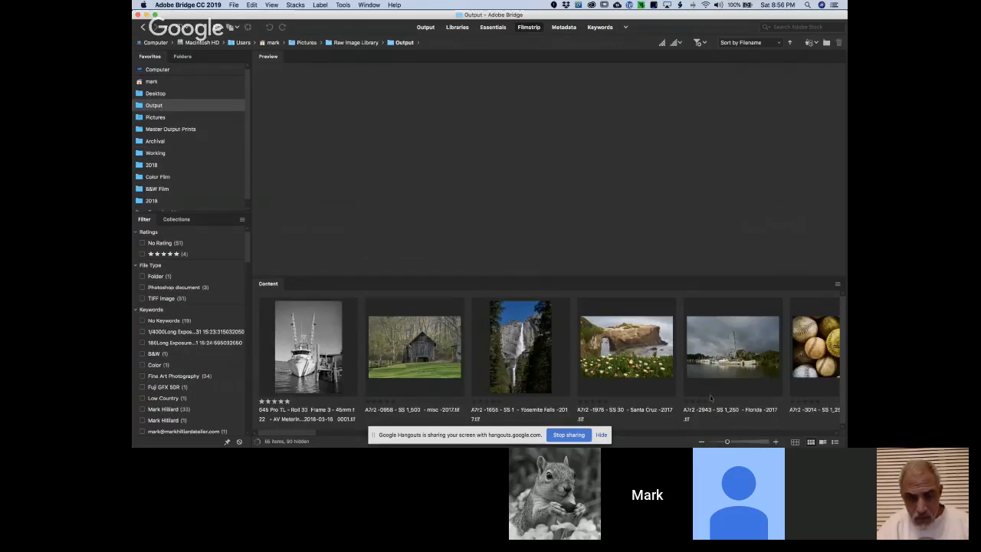
Browse the Output folder's images and compare the color and black-and-white marsh TIFFs side by side
{"action": "scroll", "coordinate": [681, 386], "scroll_direction": "right", "scroll_amount": 10}
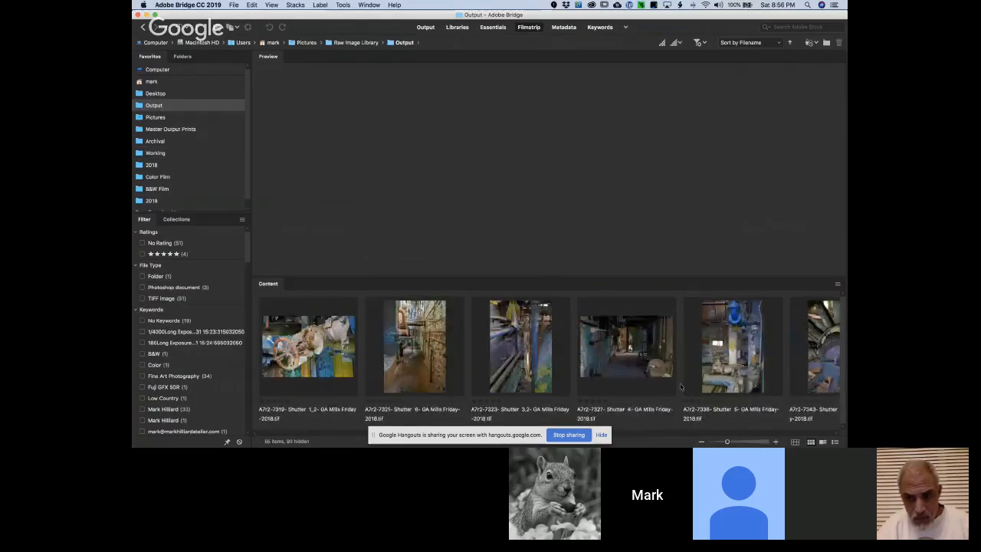
{"action": "scroll", "coordinate": [680, 386], "scroll_direction": "right", "scroll_amount": 15}
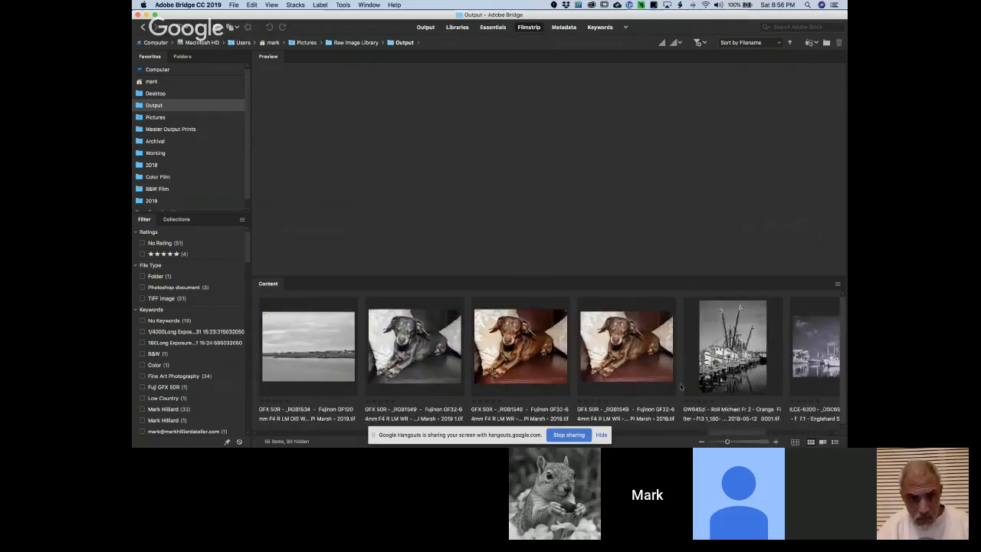
{"action": "scroll", "coordinate": [680, 386], "scroll_direction": "left", "scroll_amount": 3}
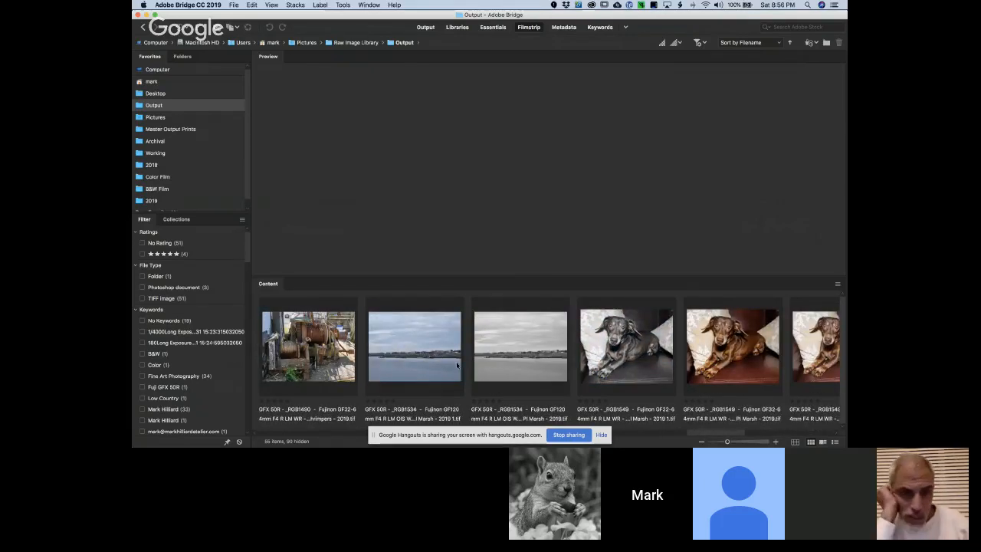
{"action": "left_click", "coordinate": [457, 365]}
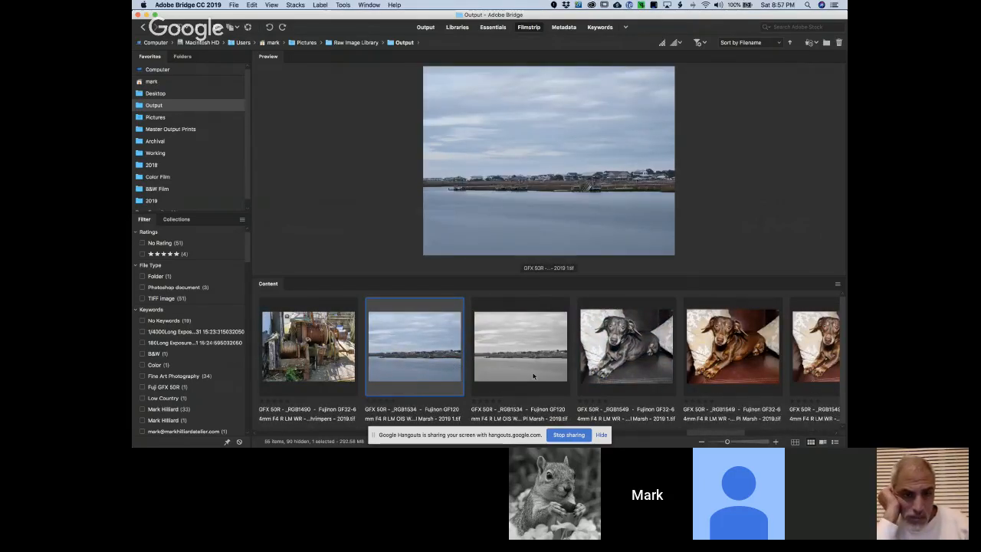
{"action": "left_click", "coordinate": [533, 375], "text": "shift"}
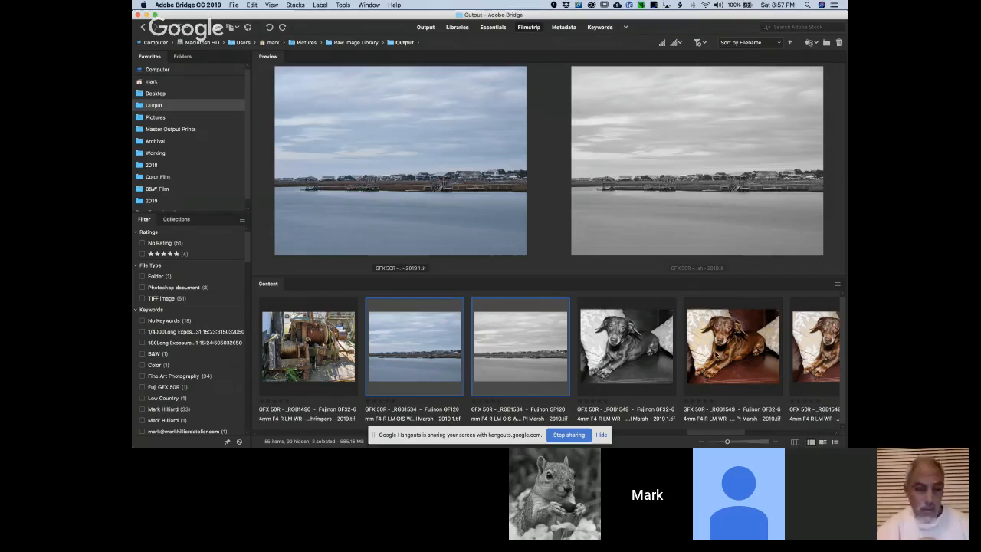
Compare the two color TIFF versions of the dog photo by previewing them alternately
{"action": "left_click", "coordinate": [719, 357]}
{"action": "scroll", "coordinate": [719, 357], "scroll_direction": "down", "scroll_amount": 3}
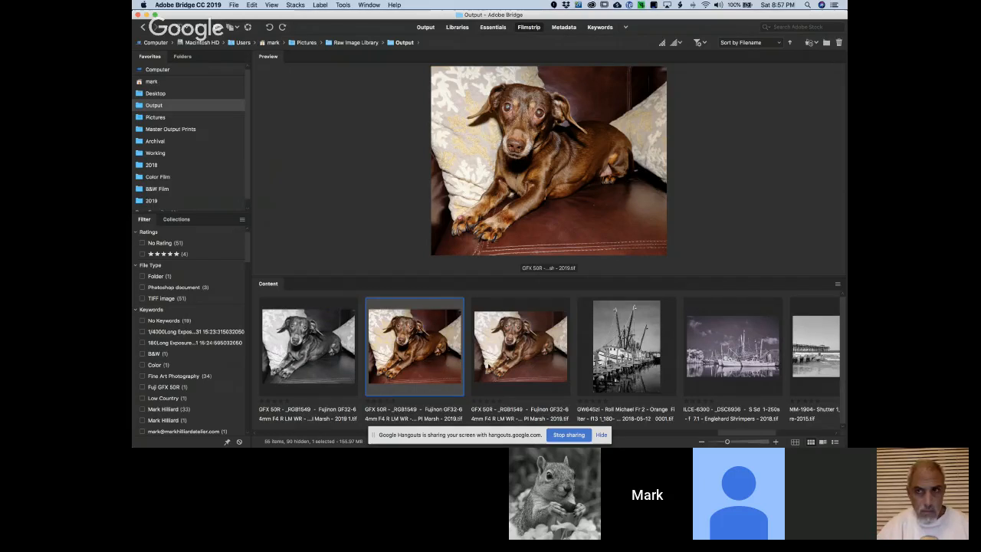
{"action": "left_click", "coordinate": [487, 369]}
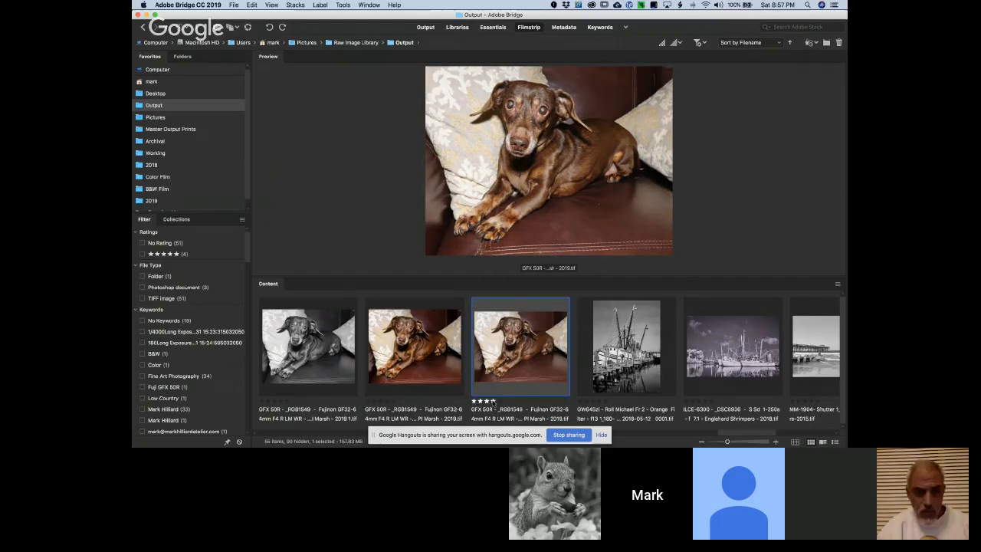
{"action": "left_click", "coordinate": [455, 373]}
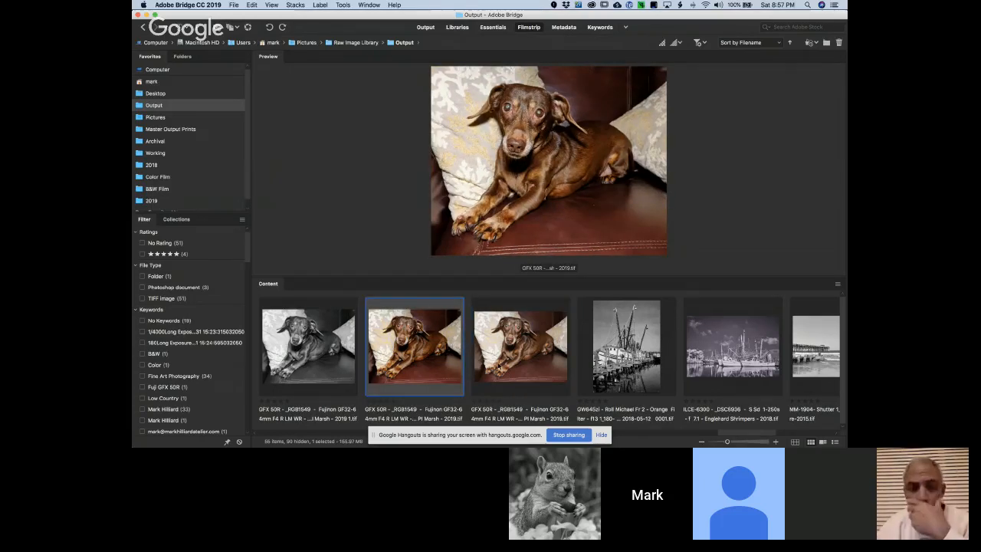
{"action": "left_click", "coordinate": [498, 370]}
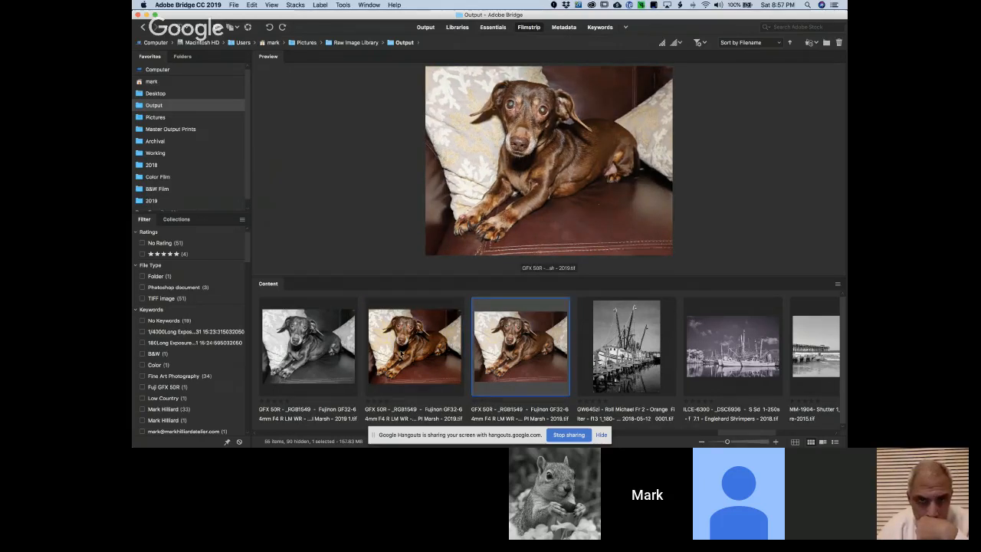
{"action": "left_click", "coordinate": [420, 356]}
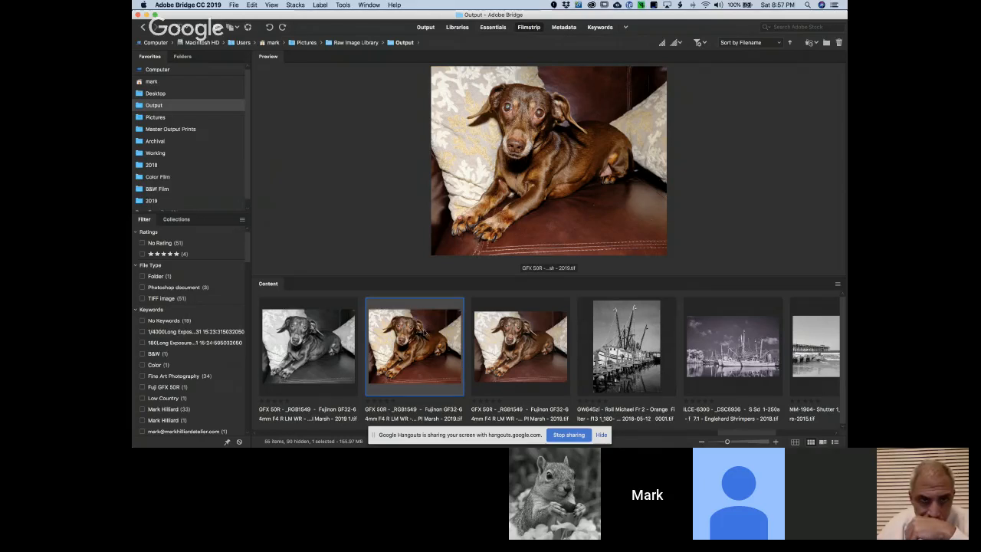
Open the black-and-white dog TIFF in Photoshop and start Color Efex Pro 4 on it
{"action": "left_click", "coordinate": [309, 342]}
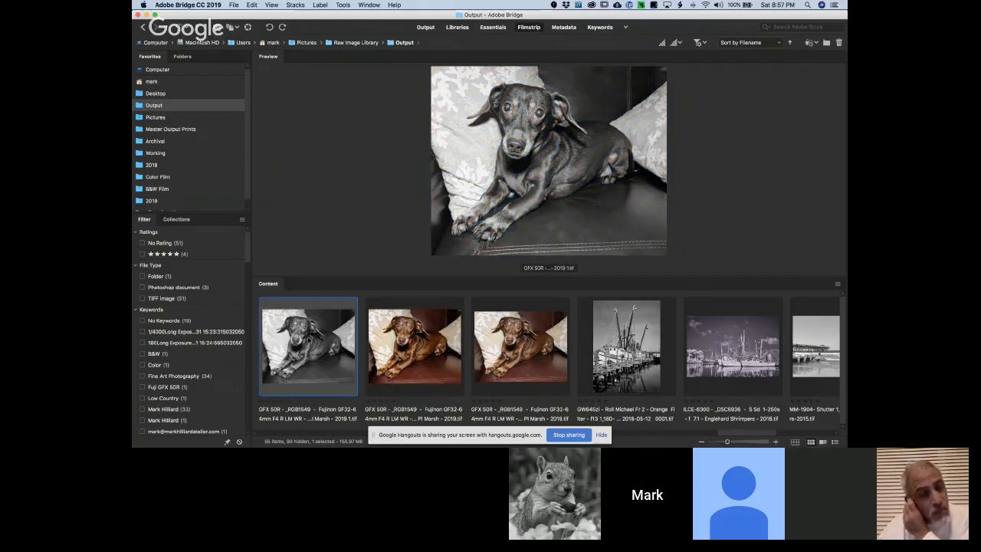
{"action": "key", "text": "space"}
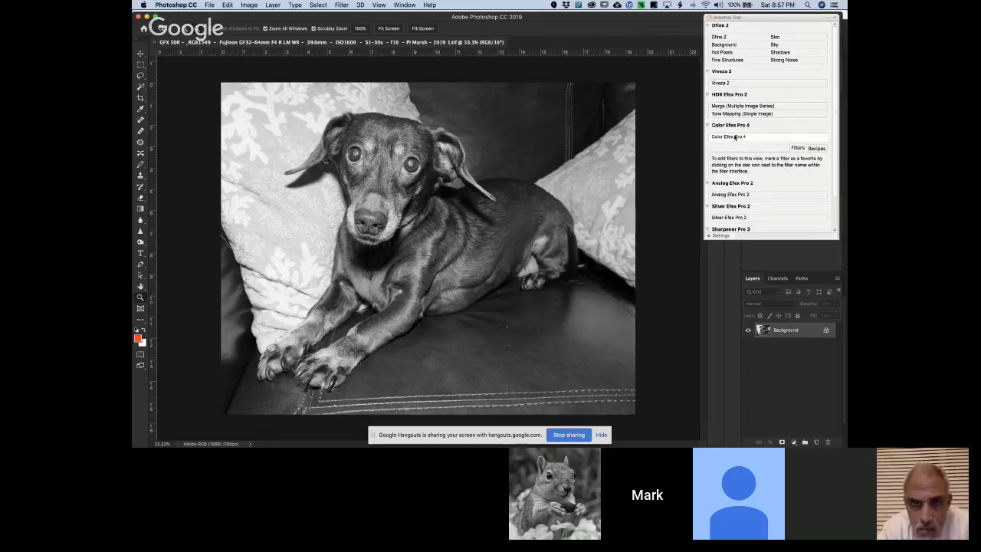
{"action": "left_click", "coordinate": [735, 136]}
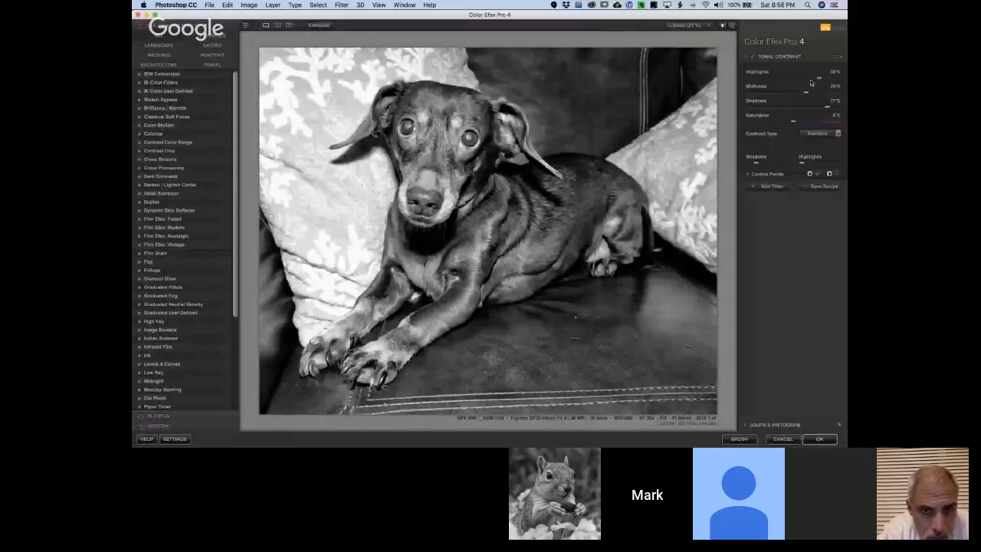
Set Tonal Contrast to highlights 43%, midtones 22%, shadows 56% and saturation 12%, and raise its shadow protection
{"action": "left_click_drag", "start_coordinate": [818, 77], "coordinate": [812, 80]}
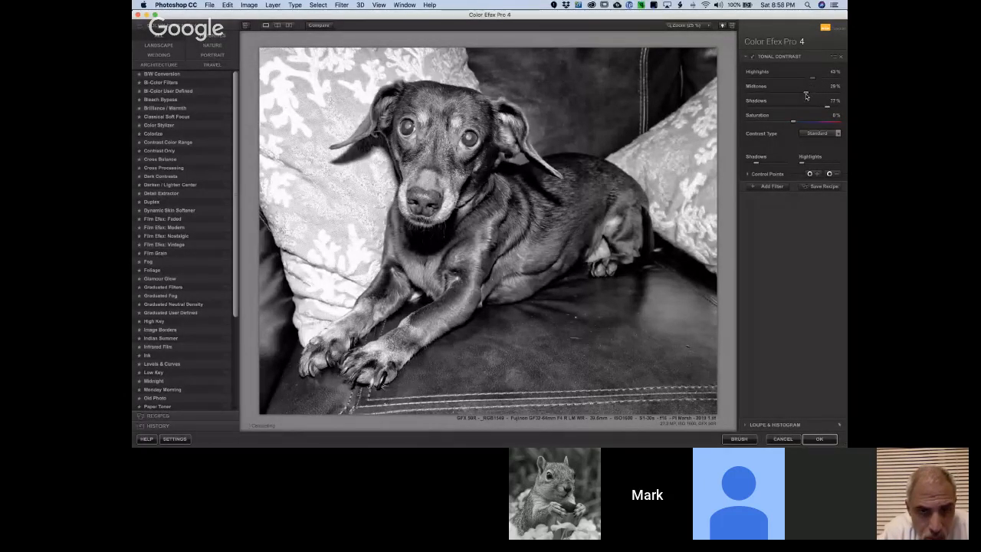
{"action": "left_click_drag", "start_coordinate": [805, 94], "coordinate": [803, 94]}
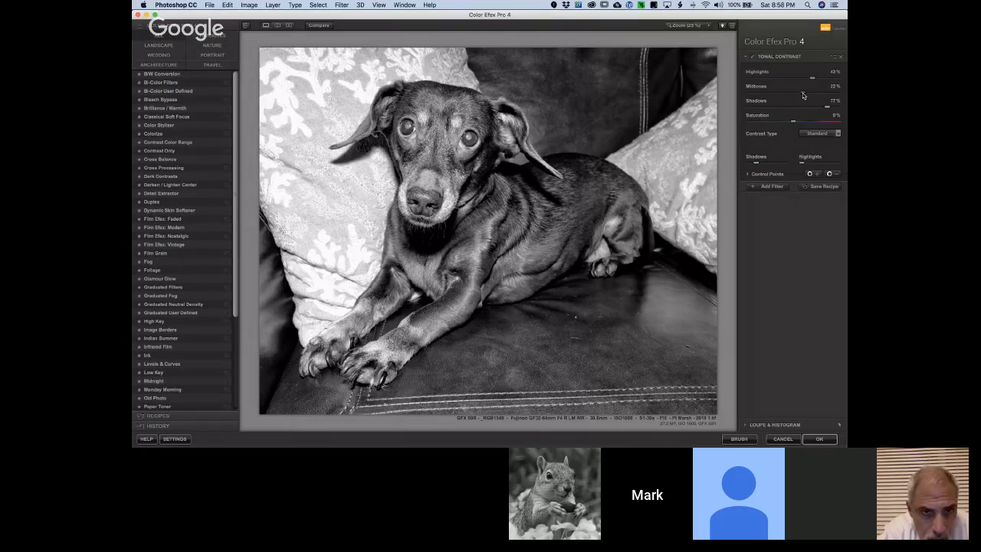
{"action": "left_click_drag", "start_coordinate": [793, 123], "coordinate": [750, 122]}
{"action": "left_click", "coordinate": [792, 122]}
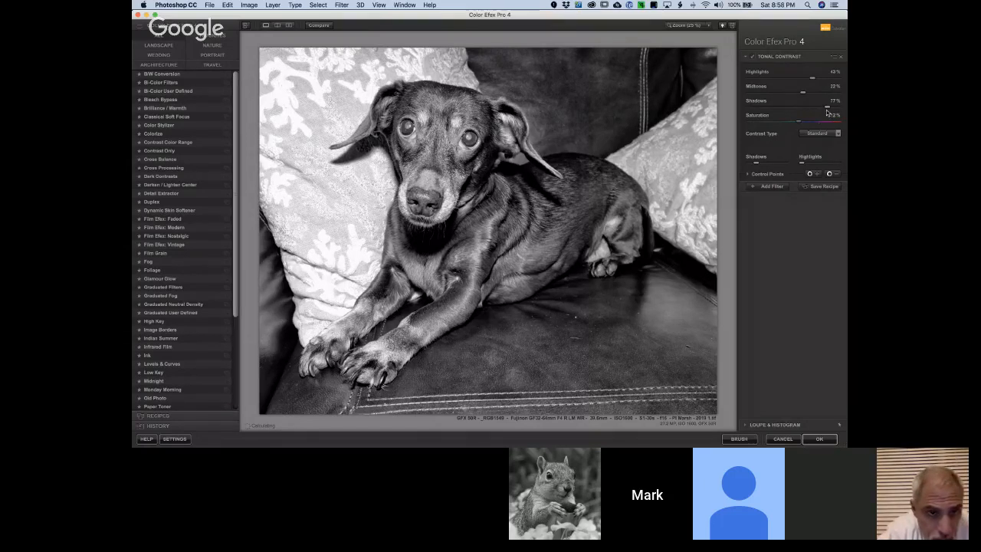
{"action": "mouse_move", "coordinate": [826, 109]}
{"action": "left_mouse_down"}
{"action": "mouse_move", "coordinate": [798, 111]}
{"action": "mouse_move", "coordinate": [819, 114]}
{"action": "left_mouse_up"}
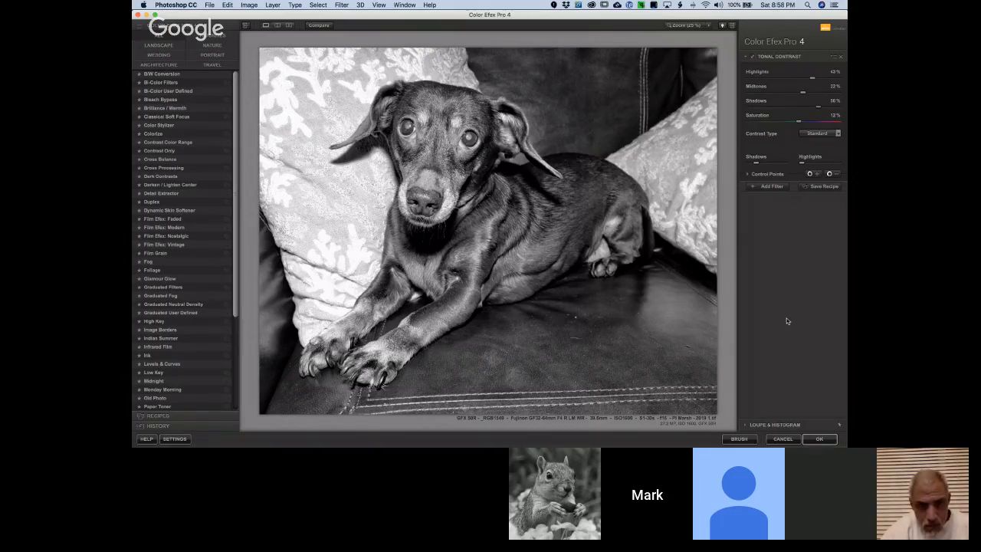
{"action": "mouse_move", "coordinate": [757, 162]}
{"action": "left_mouse_down"}
{"action": "mouse_move", "coordinate": [772, 166]}
{"action": "mouse_move", "coordinate": [762, 165]}
{"action": "left_mouse_up"}
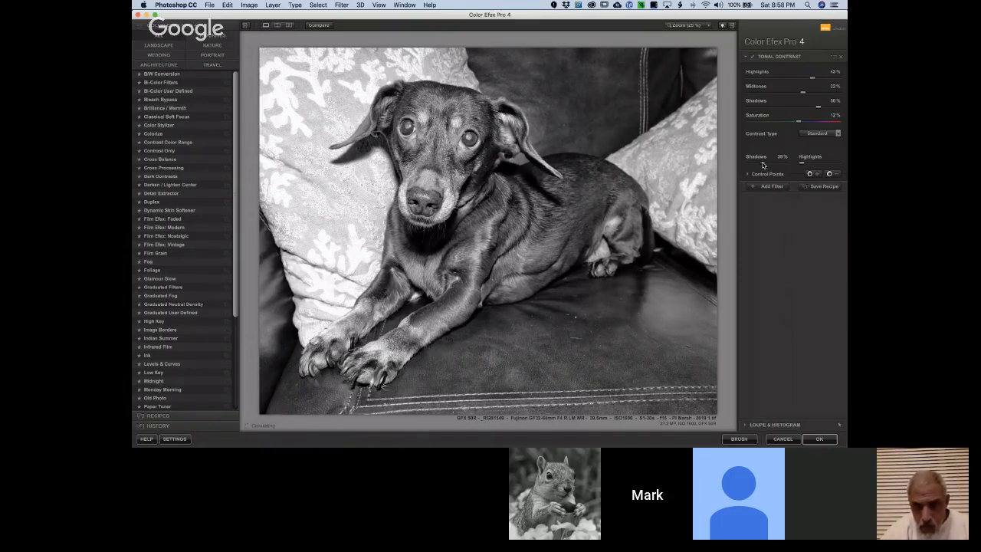
Add a Vignette: Lens filter with the amount at -42% and apply the combined Color Efex effects to the dog photo
{"action": "left_click", "coordinate": [771, 186]}
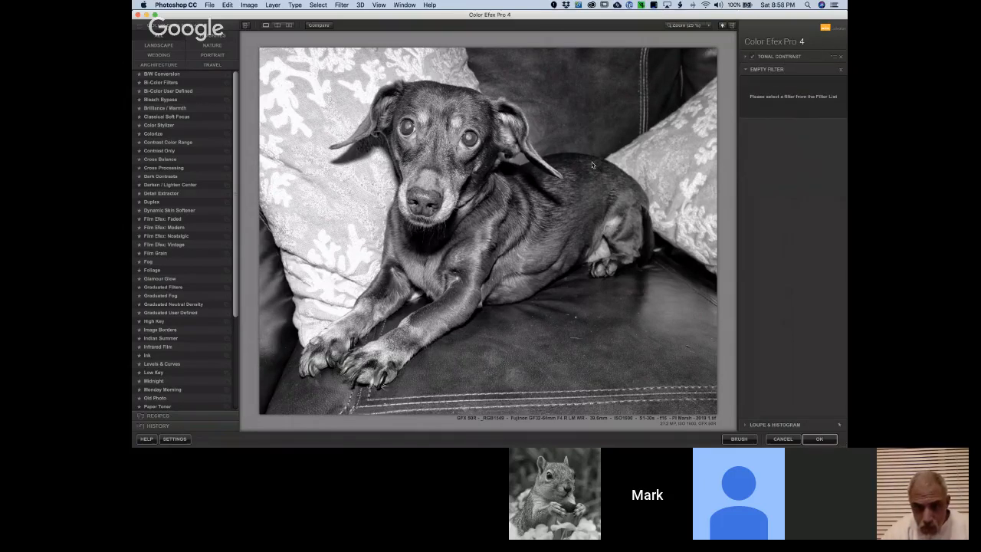
{"action": "left_click", "coordinate": [202, 305]}
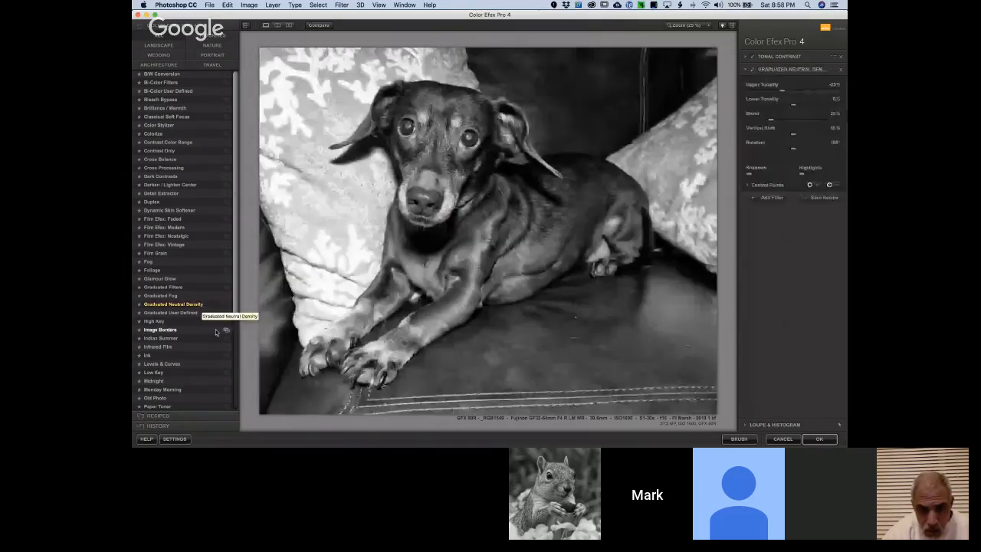
{"action": "scroll", "coordinate": [218, 337], "scroll_direction": "down", "scroll_amount": 5}
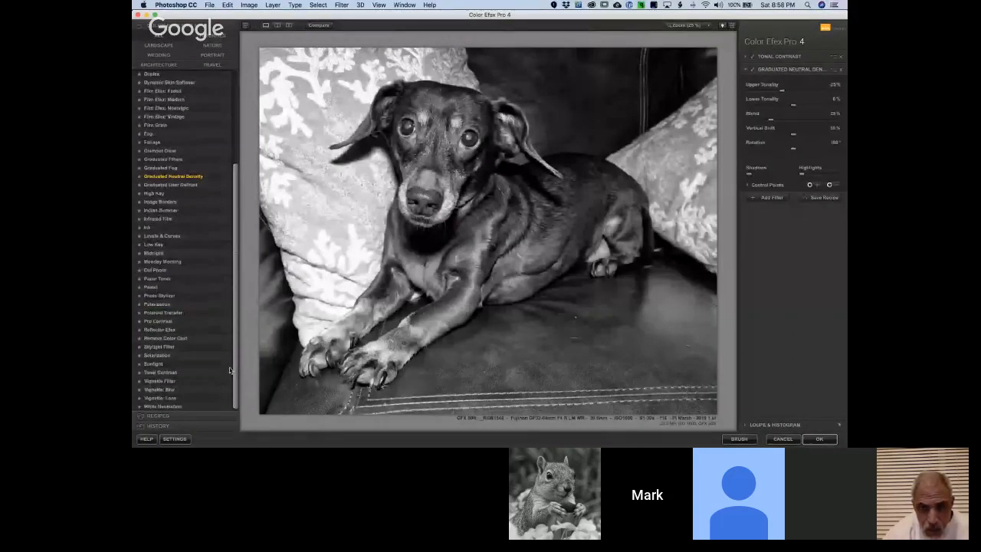
{"action": "left_click", "coordinate": [181, 399]}
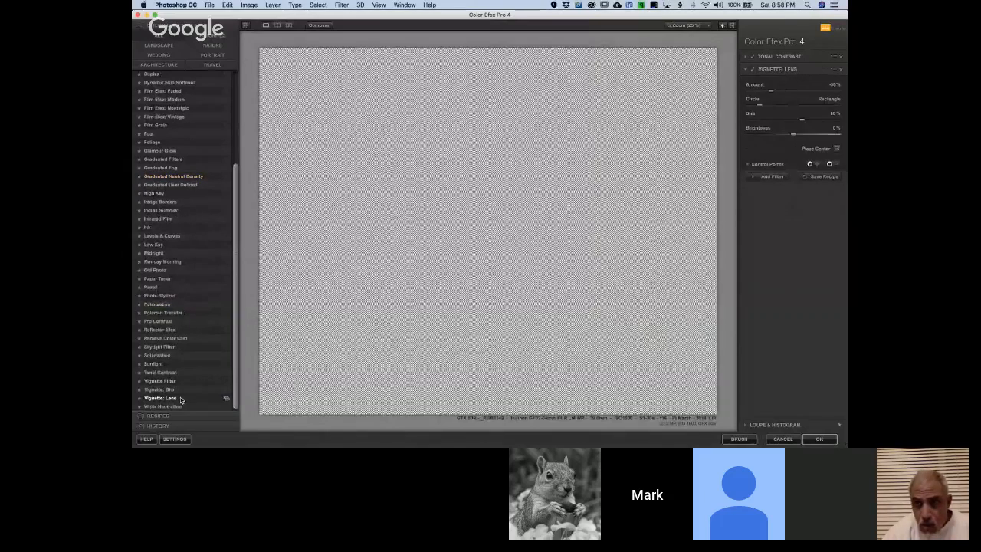
{"action": "left_click_drag", "start_coordinate": [795, 93], "coordinate": [773, 95]}
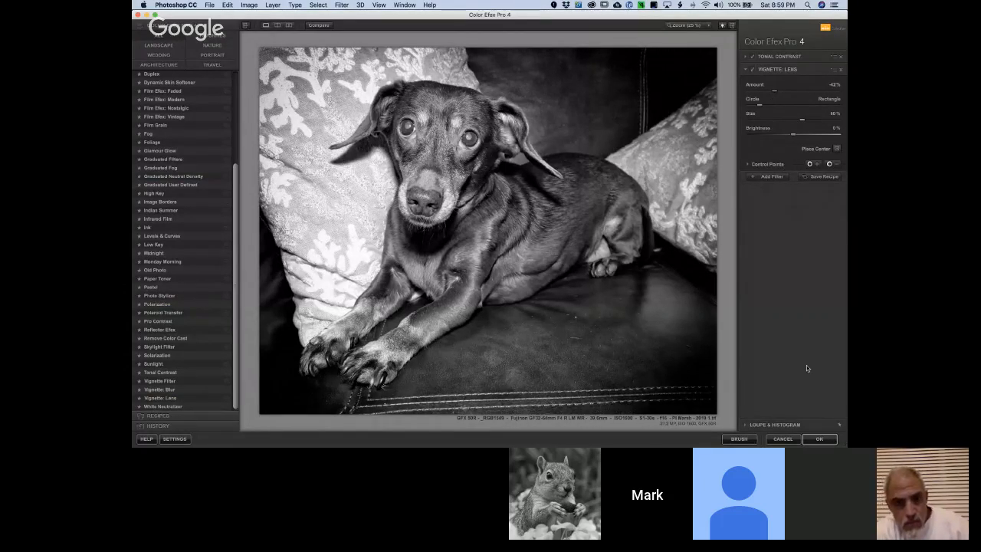
{"action": "left_click", "coordinate": [818, 442]}
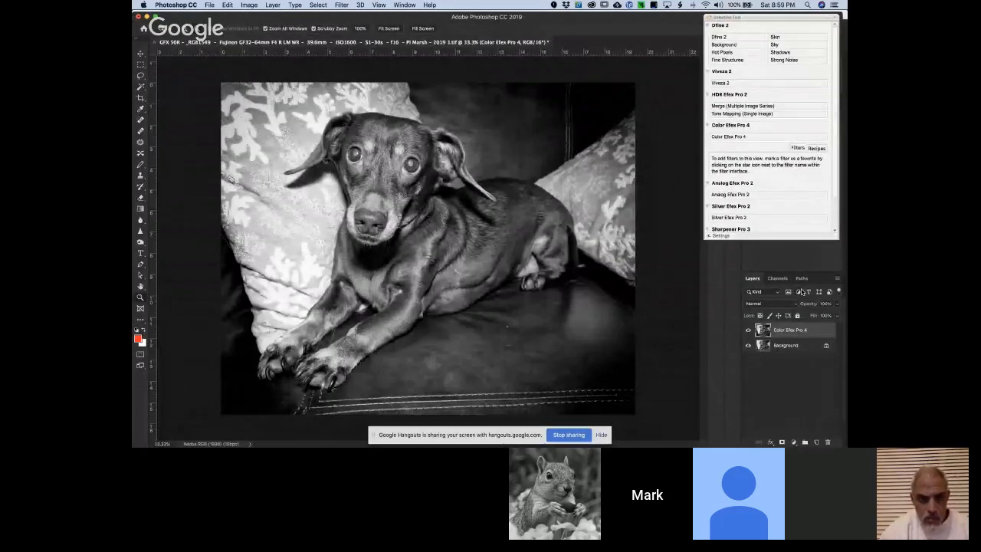
Start Silver Efex Pro 2 on the dog photo and set brightness highlights to about -22% and shadows to about 24%
{"action": "left_click", "coordinate": [743, 137]}
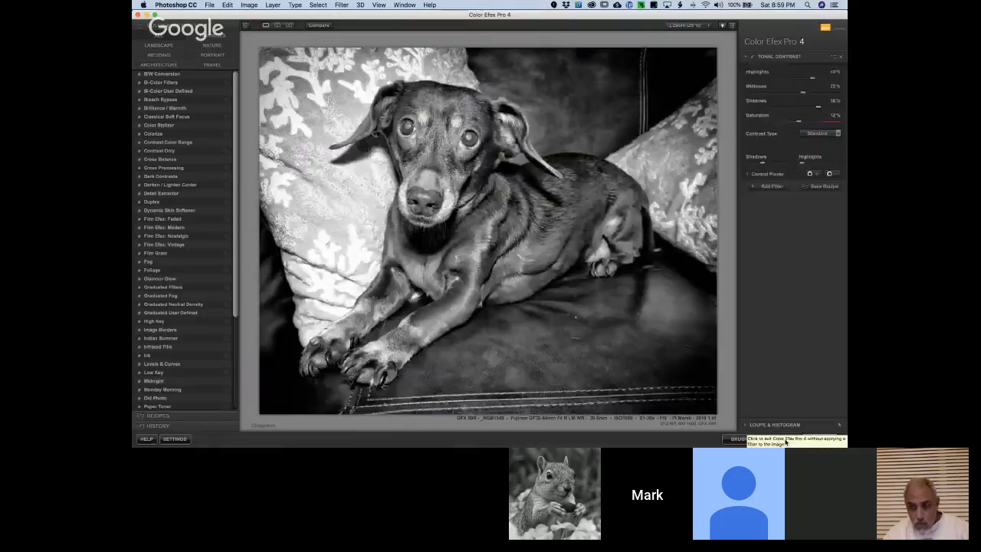
{"action": "left_click", "coordinate": [784, 441]}
{"action": "left_click", "coordinate": [752, 217]}
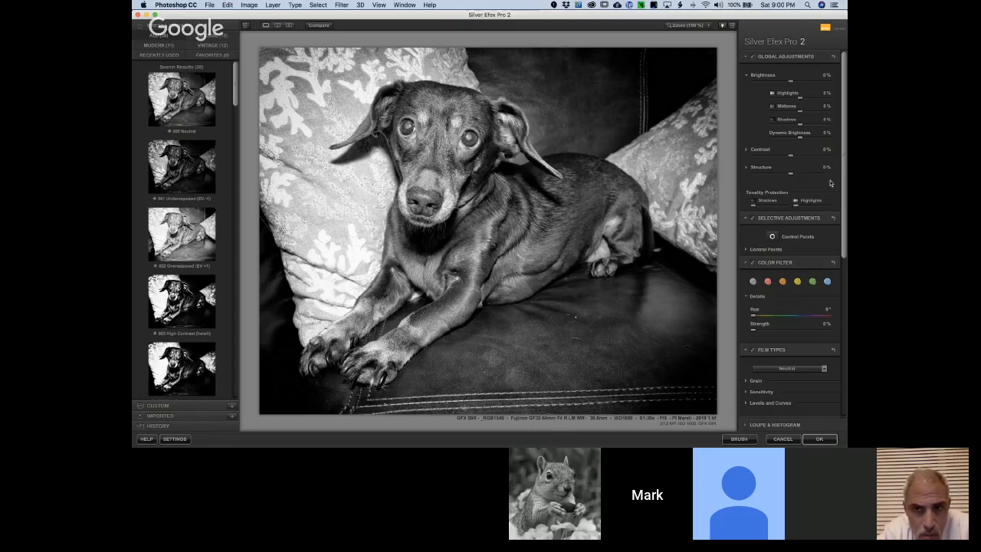
{"action": "left_click_drag", "start_coordinate": [845, 182], "coordinate": [841, 48]}
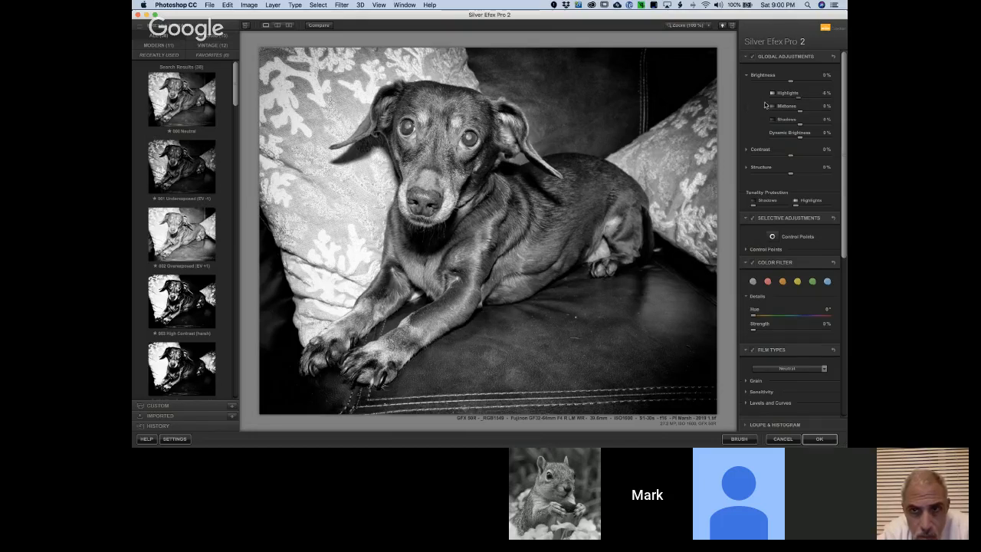
{"action": "mouse_move", "coordinate": [799, 100]}
{"action": "left_mouse_down"}
{"action": "mouse_move", "coordinate": [811, 100]}
{"action": "mouse_move", "coordinate": [755, 105]}
{"action": "mouse_move", "coordinate": [795, 101]}
{"action": "left_mouse_up"}
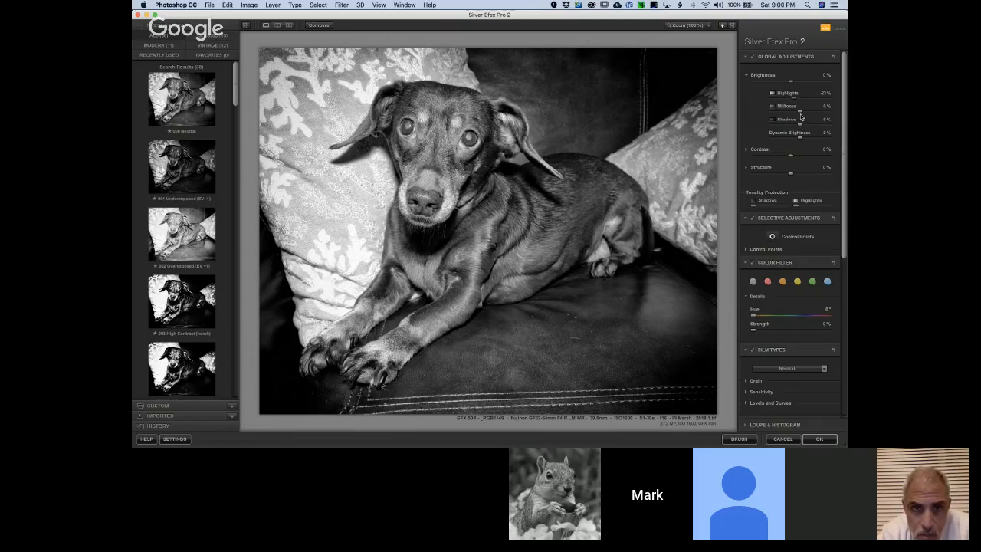
{"action": "left_click_drag", "start_coordinate": [799, 126], "coordinate": [810, 132]}
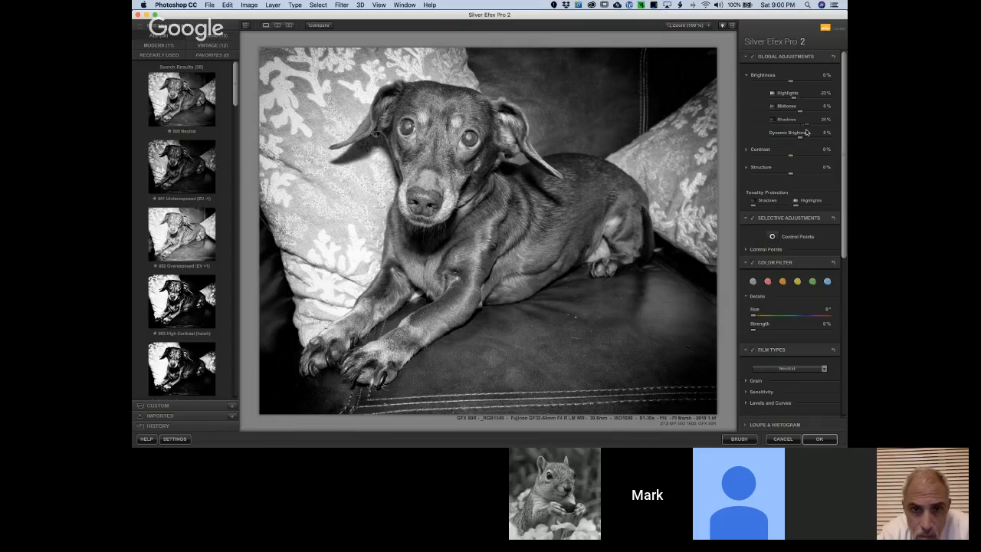
Choose the Lens Falloff 1 vignette, set its amount to about 8%, and apply the Silver Efex adjustments
{"action": "left_click", "coordinate": [844, 285]}
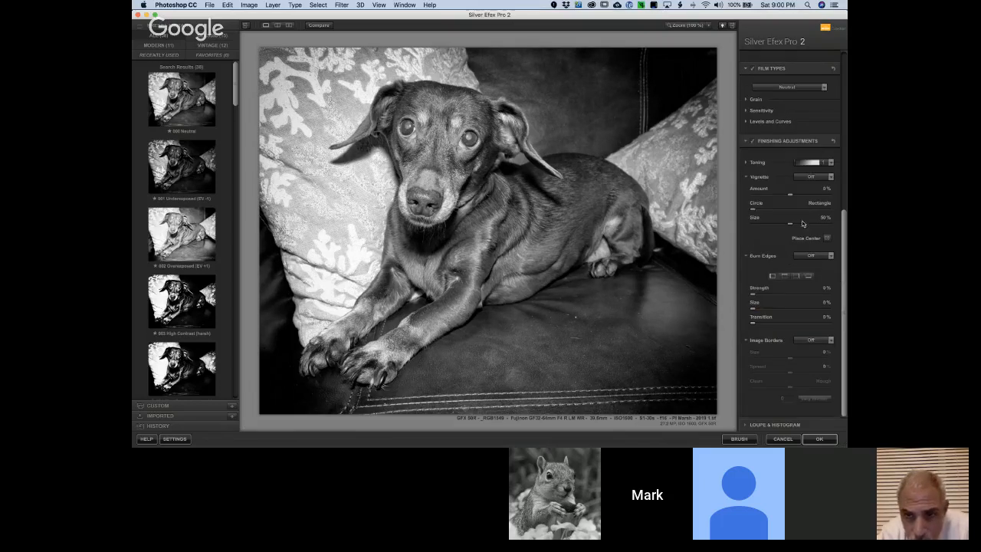
{"action": "left_click", "coordinate": [811, 177]}
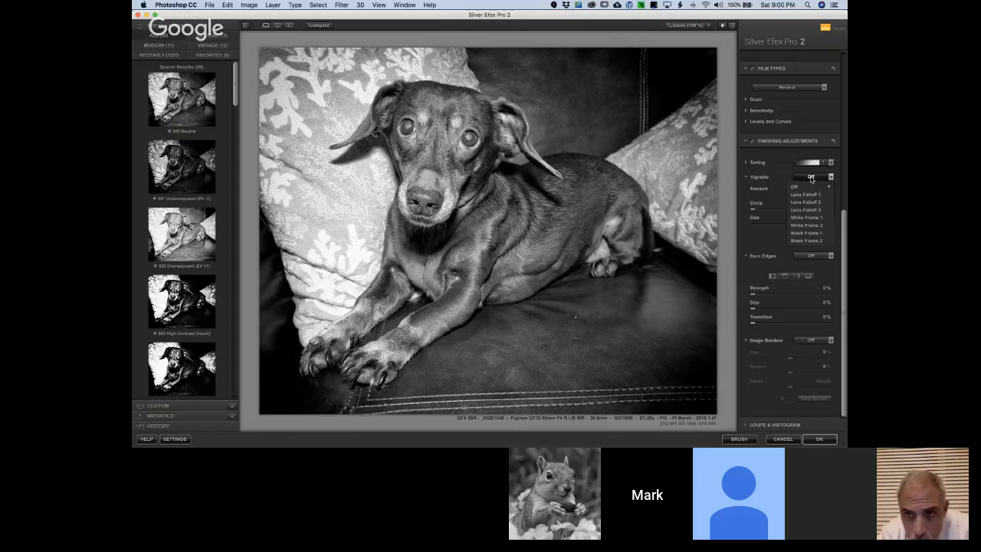
{"action": "left_click", "coordinate": [811, 194]}
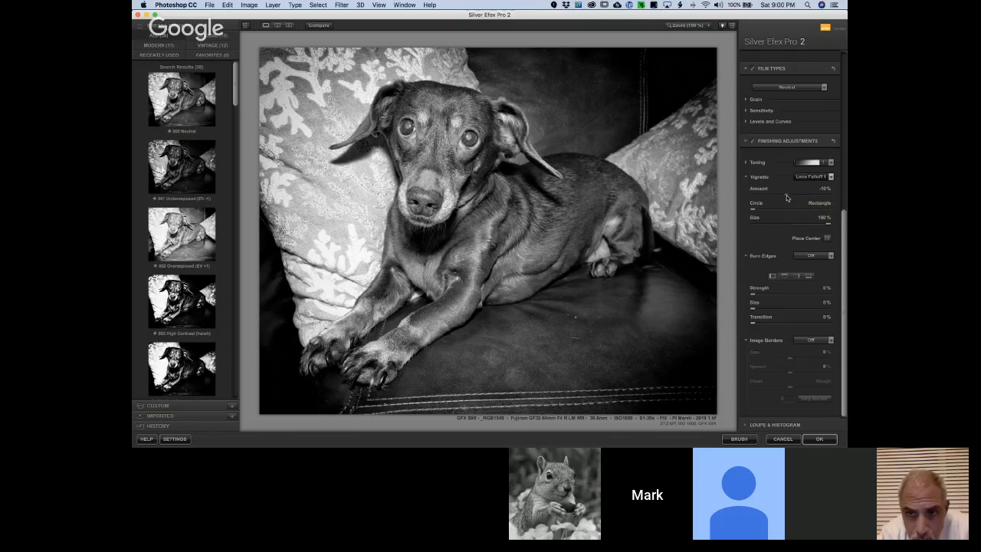
{"action": "mouse_move", "coordinate": [787, 194]}
{"action": "left_mouse_down"}
{"action": "mouse_move", "coordinate": [765, 200]}
{"action": "mouse_move", "coordinate": [792, 201]}
{"action": "left_mouse_up"}
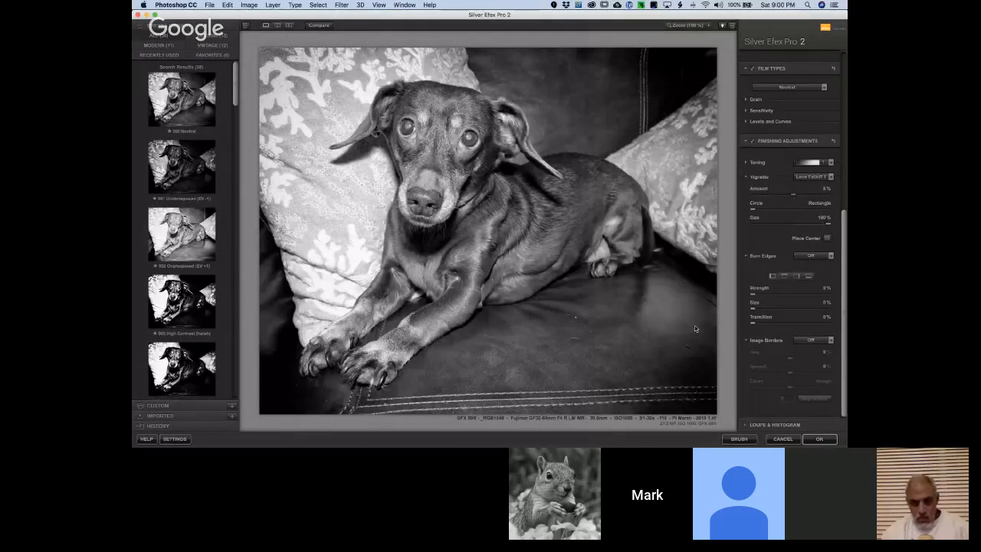
{"action": "left_click", "coordinate": [820, 440]}
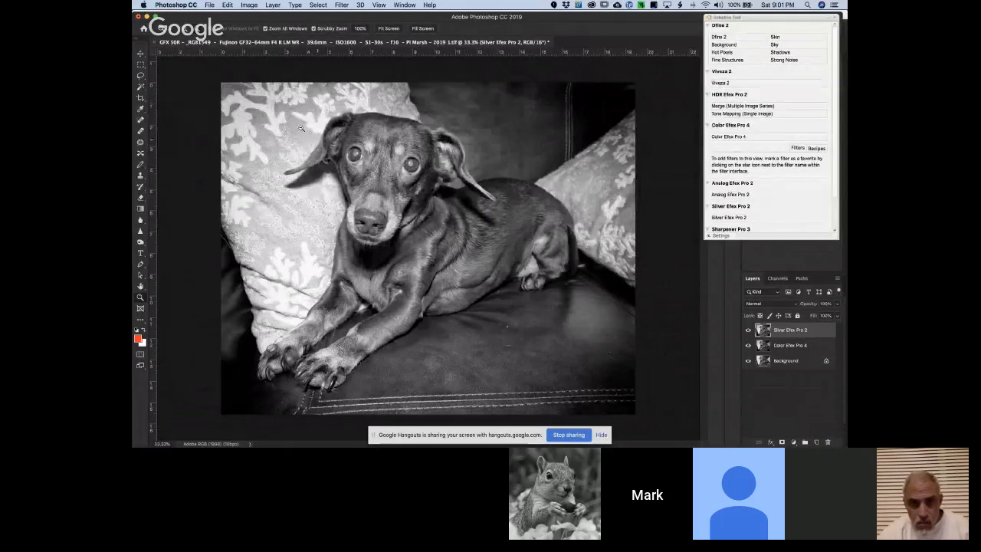
Convert the image to grayscale, flattening its layers and discarding the color information
{"action": "left_click", "coordinate": [251, 5]}
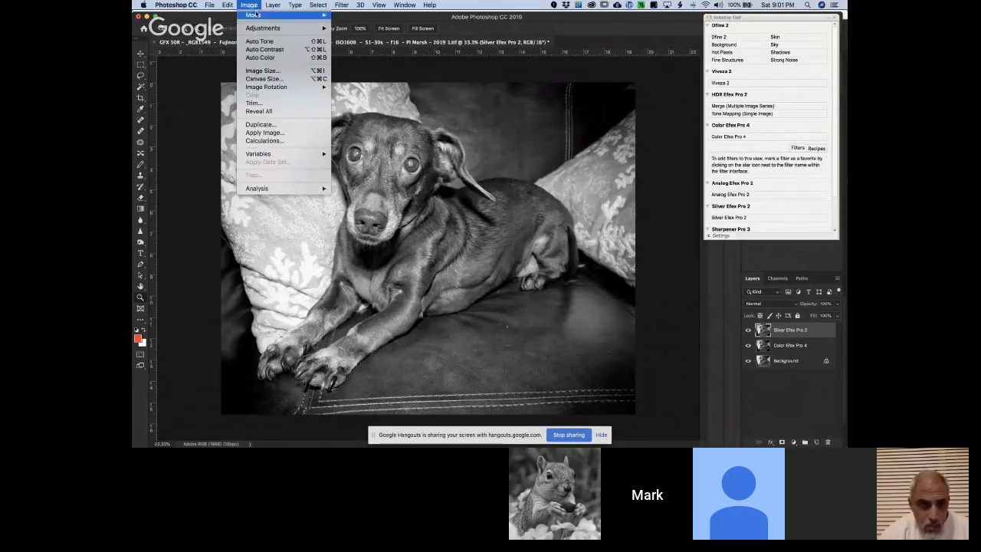
{"action": "mouse_move", "coordinate": [252, 15]}
{"action": "left_click", "coordinate": [359, 26]}
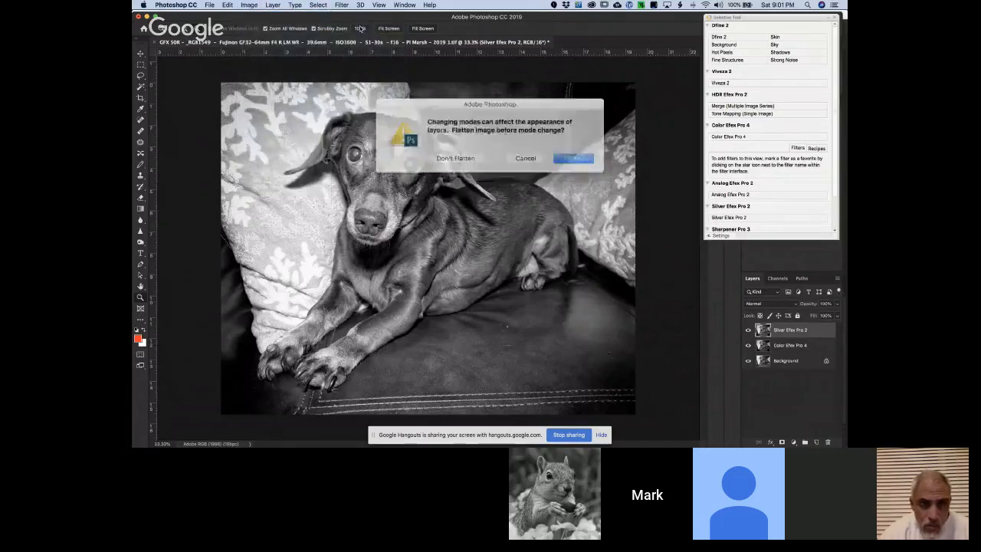
{"action": "left_click", "coordinate": [556, 157]}
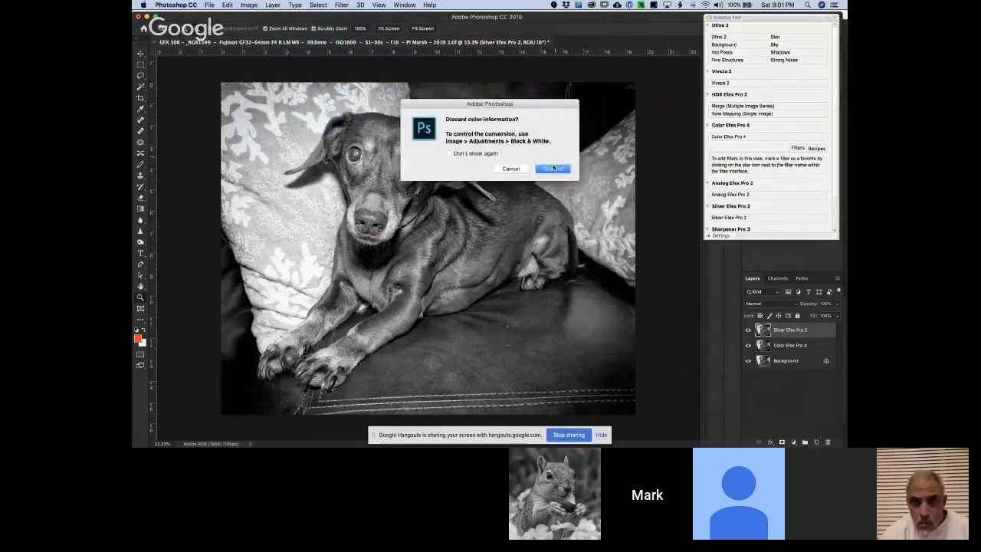
{"action": "left_click", "coordinate": [554, 168]}
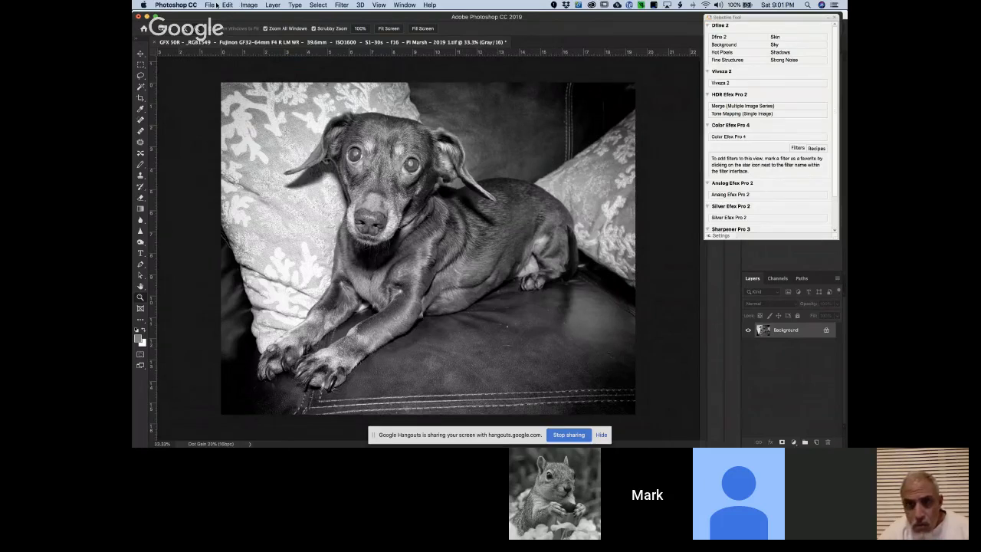
Start saving the image under a new file name, replacing the "Pt Marsh" part with "Skittles"
{"action": "left_click", "coordinate": [210, 5]}
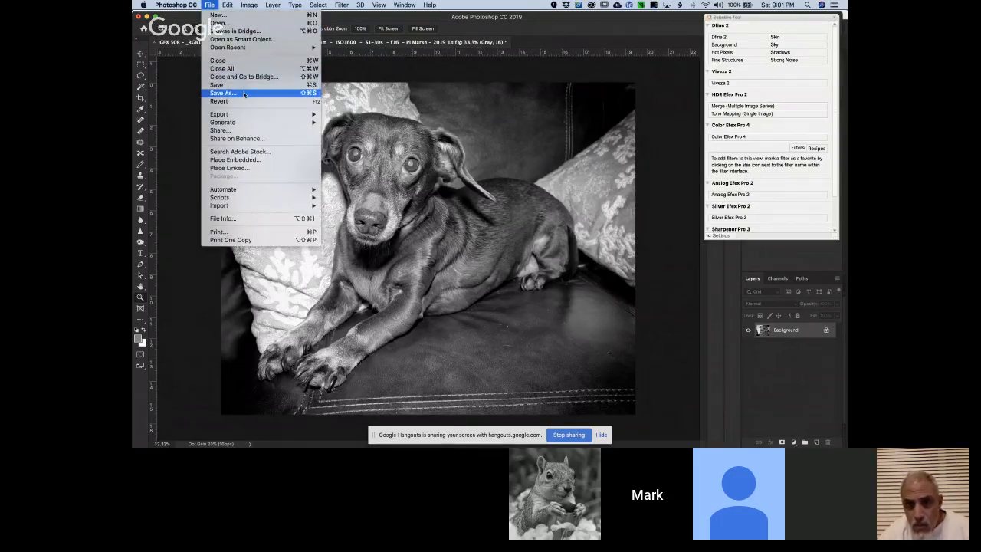
{"action": "left_click", "coordinate": [244, 93]}
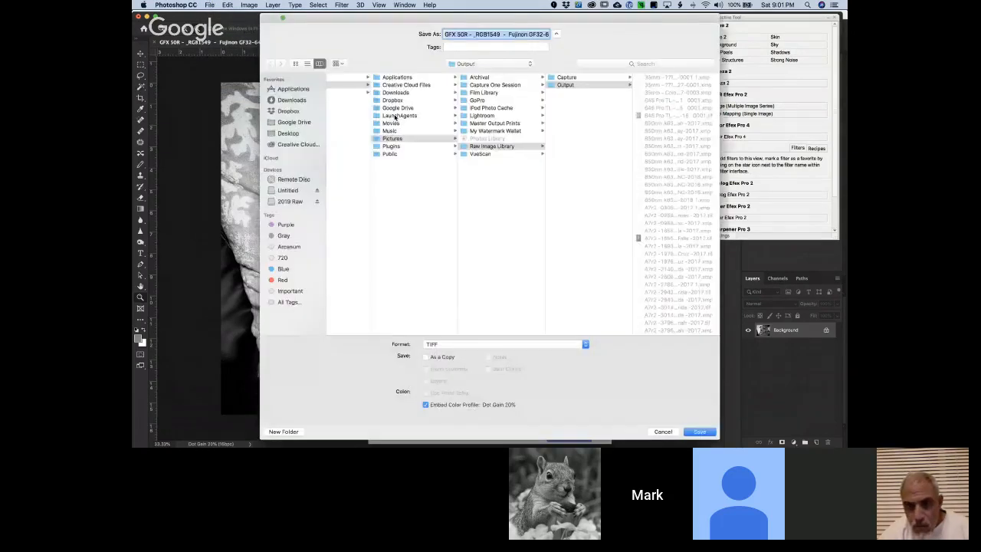
{"action": "left_click", "coordinate": [477, 34]}
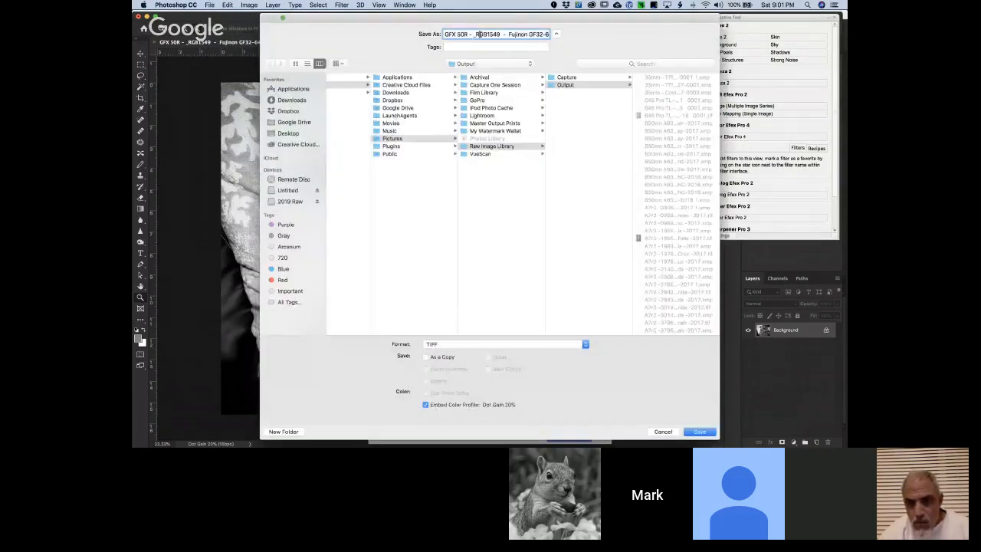
{"action": "left_click_drag", "start_coordinate": [478, 34], "coordinate": [556, 38]}
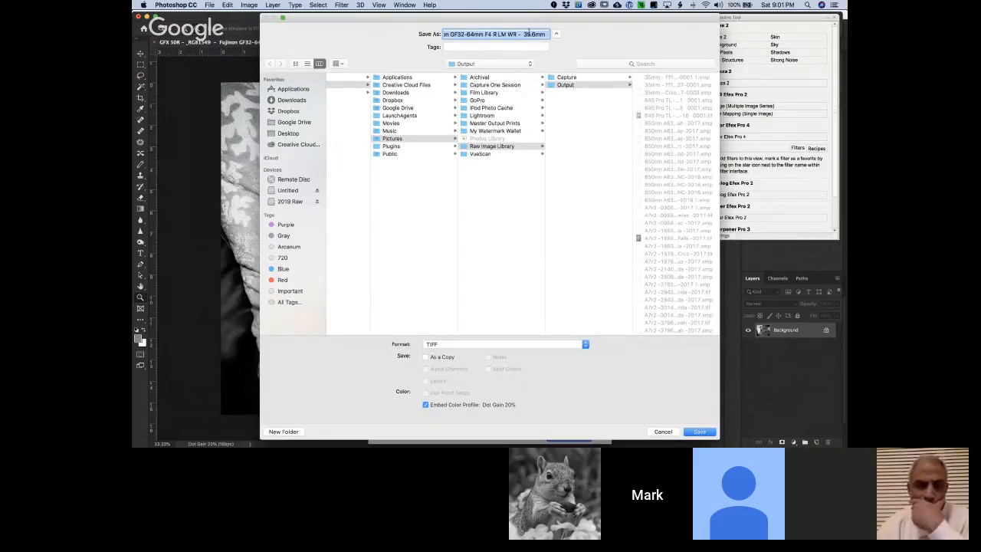
{"action": "left_click", "coordinate": [529, 32]}
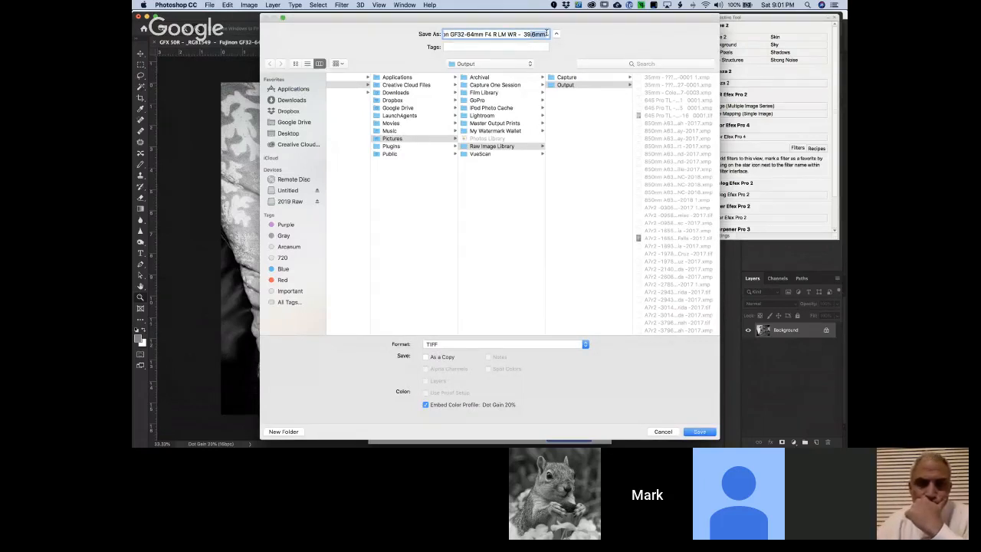
{"action": "left_click", "coordinate": [546, 34]}
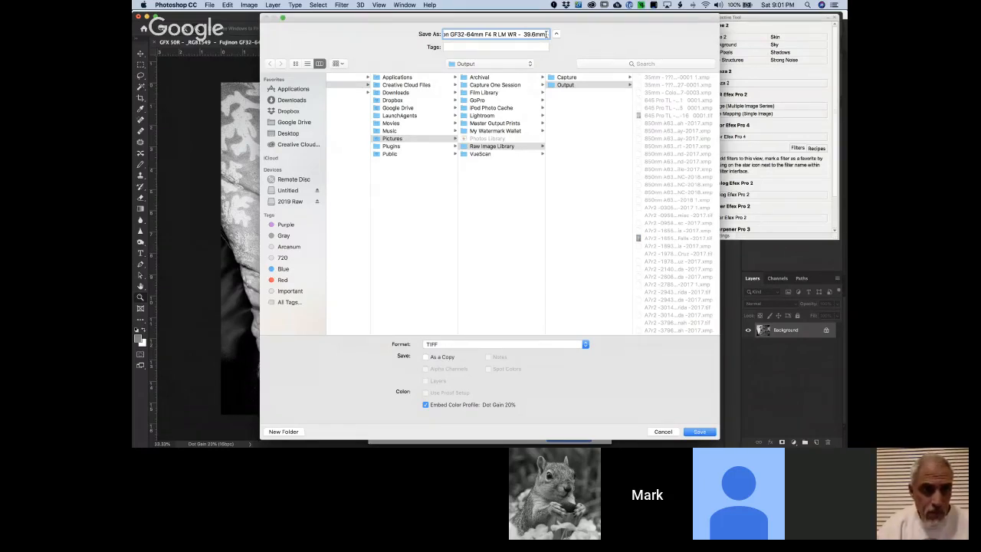
{"action": "left_click_drag", "start_coordinate": [546, 34], "coordinate": [497, 32]}
{"action": "left_click", "coordinate": [519, 35]}
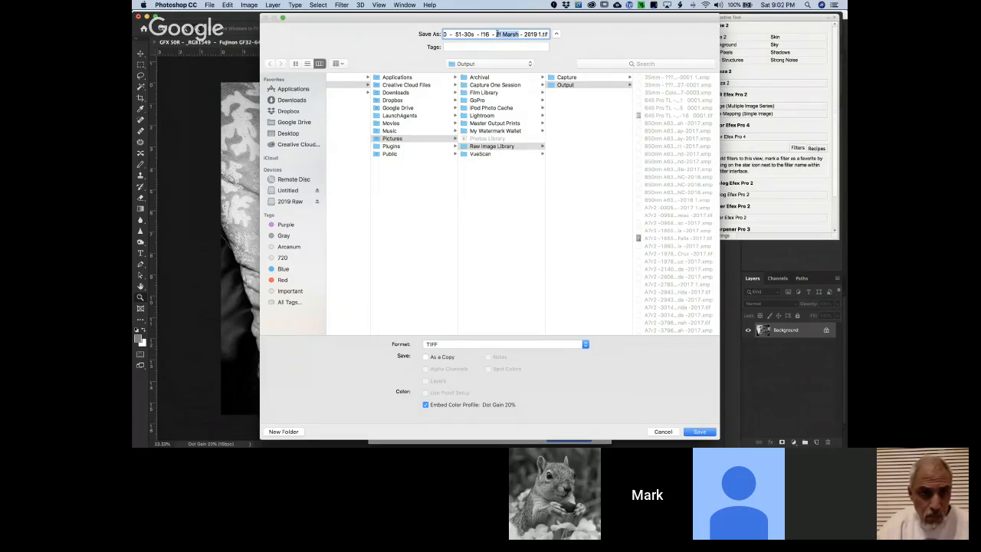
{"action": "type", "text": "Skittles"}
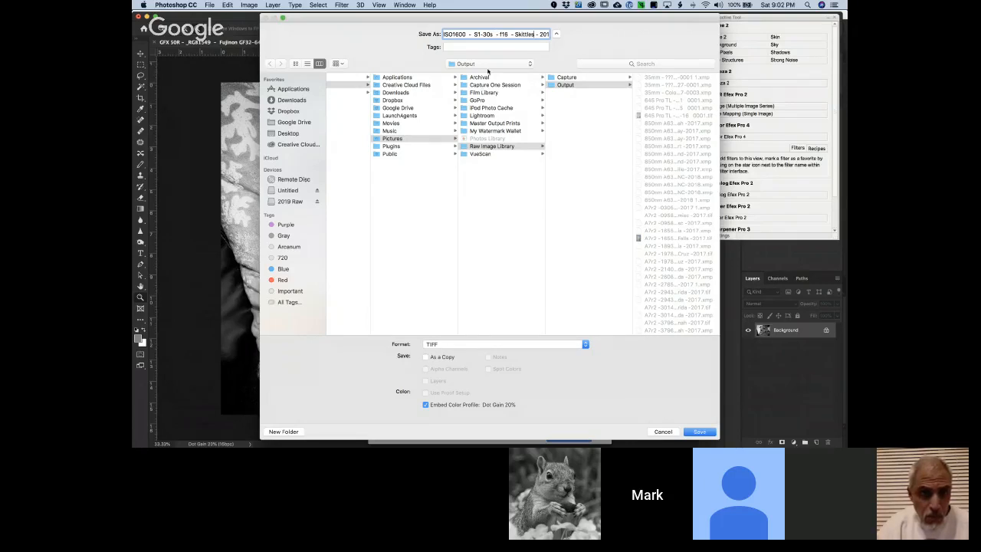
Save the renamed photo in the Archival folder as a TIFF without image compression
{"action": "left_click", "coordinate": [488, 65]}
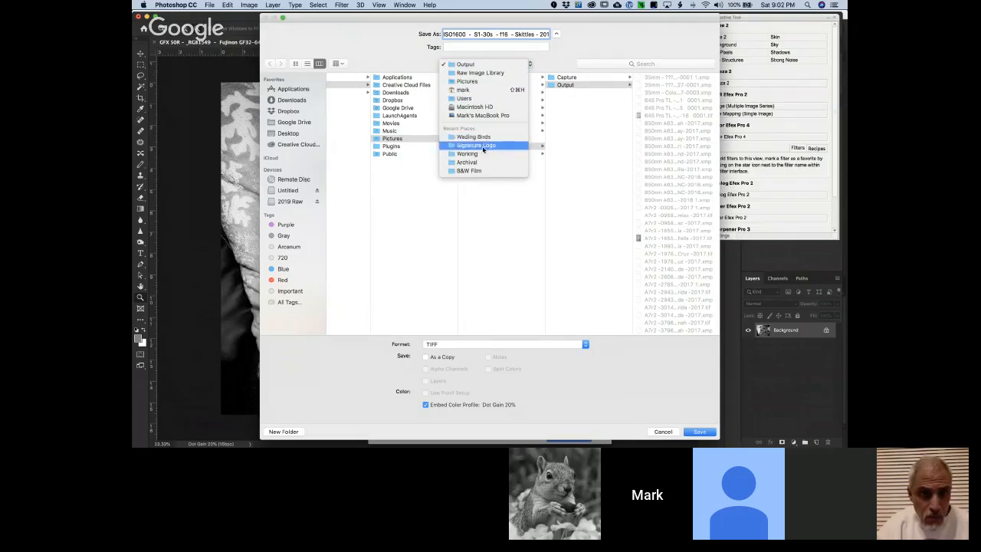
{"action": "left_click", "coordinate": [471, 161]}
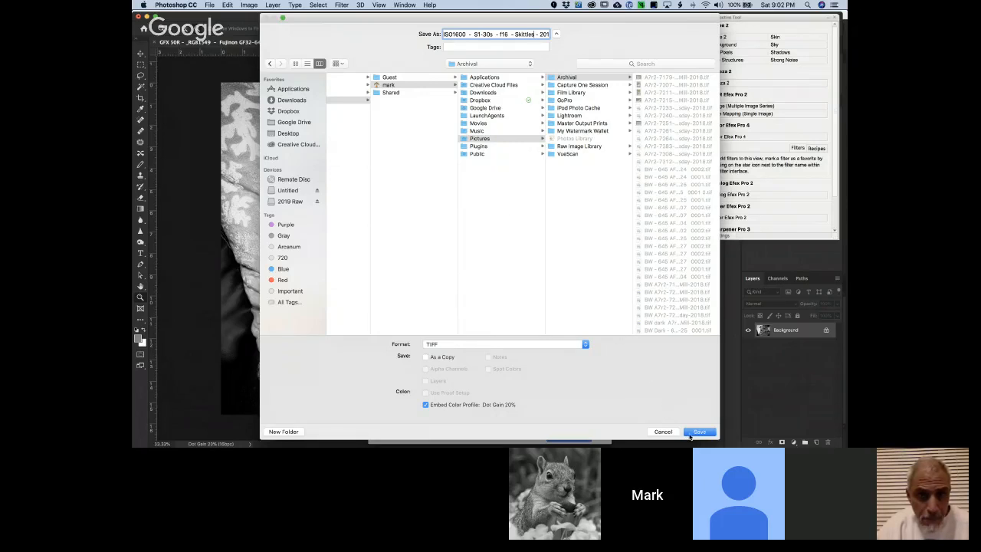
{"action": "left_click", "coordinate": [700, 432]}
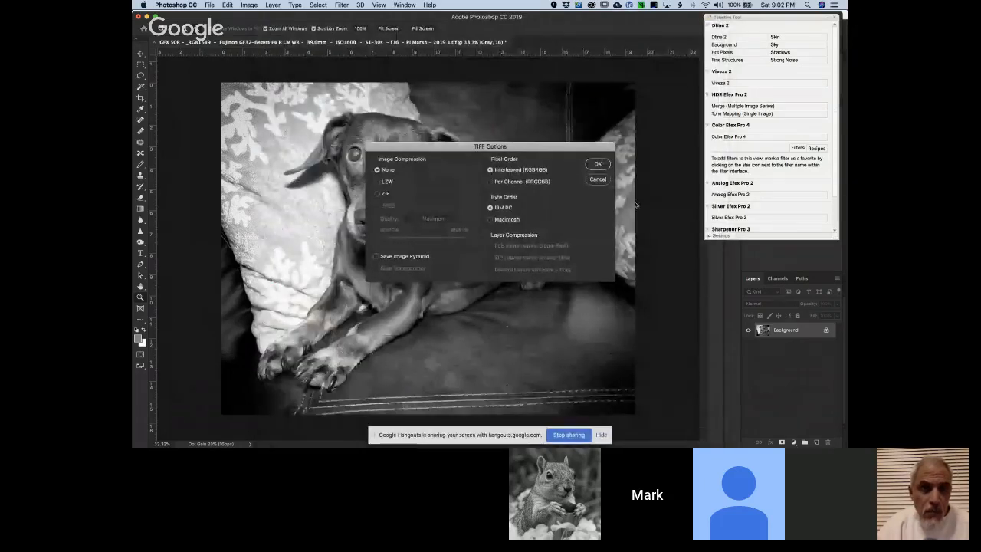
{"action": "left_click", "coordinate": [597, 164]}
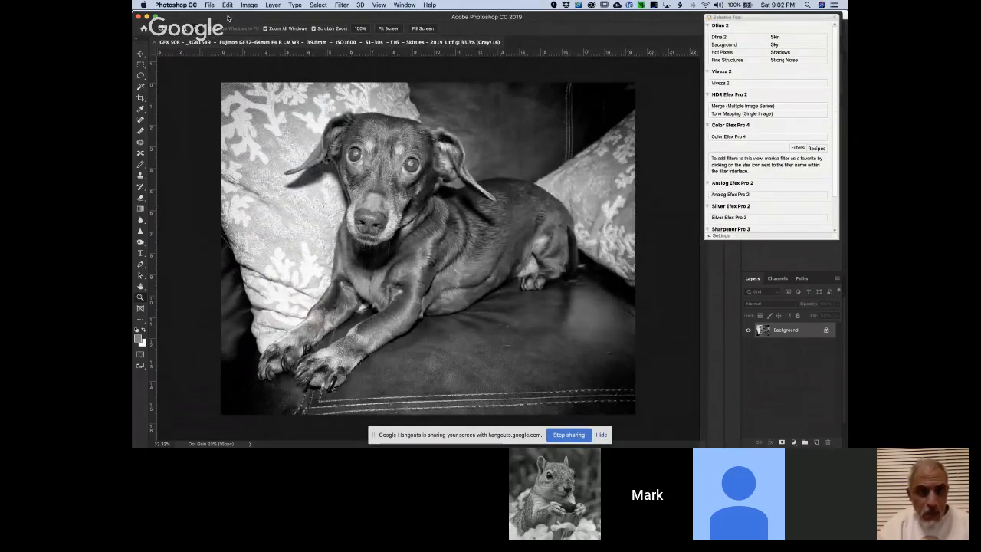
Resize the grayscale dog photo to a width of 2000 pixels, keeping its proportions
{"action": "left_click", "coordinate": [251, 7]}
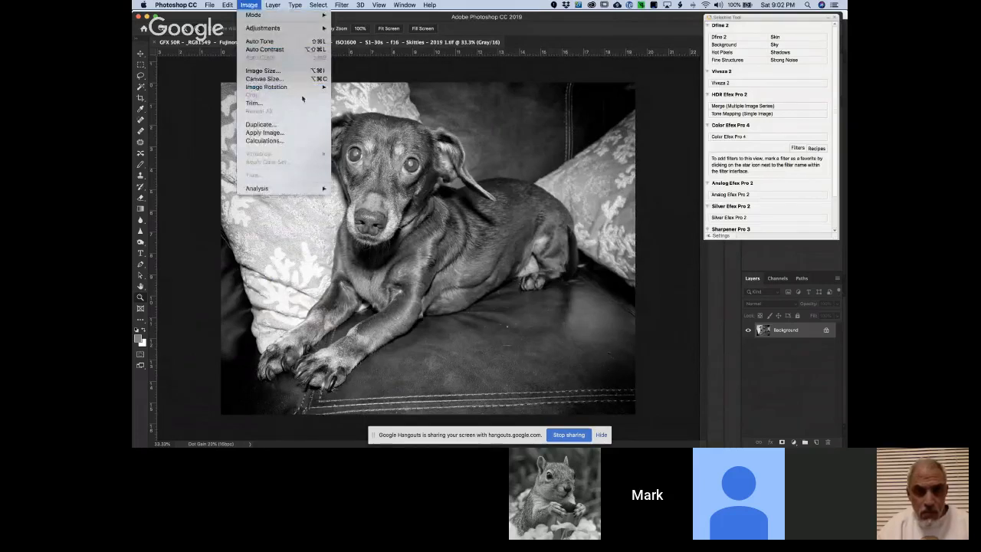
{"action": "left_click", "coordinate": [289, 73]}
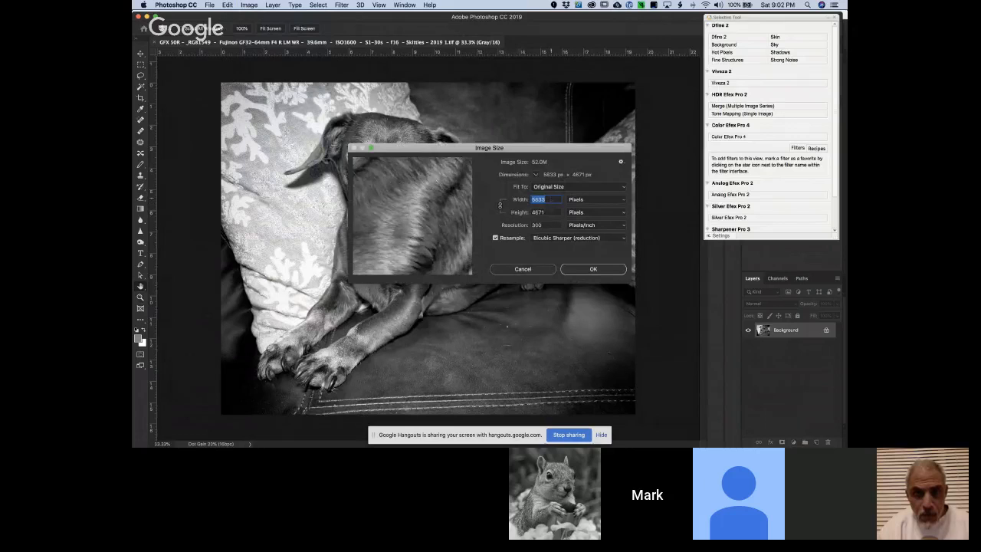
{"action": "type", "text": "2"}
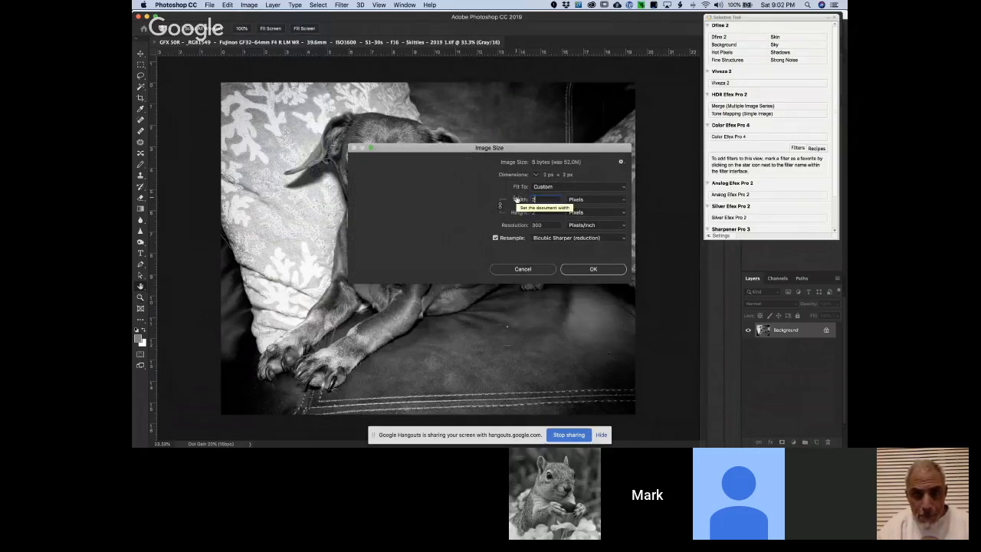
{"action": "type", "text": "000"}
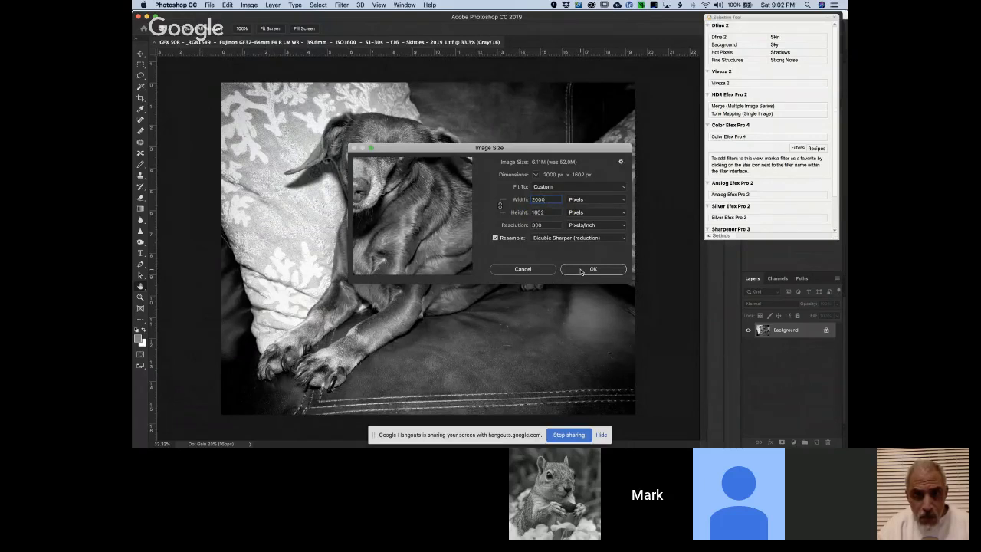
{"action": "left_click", "coordinate": [581, 270]}
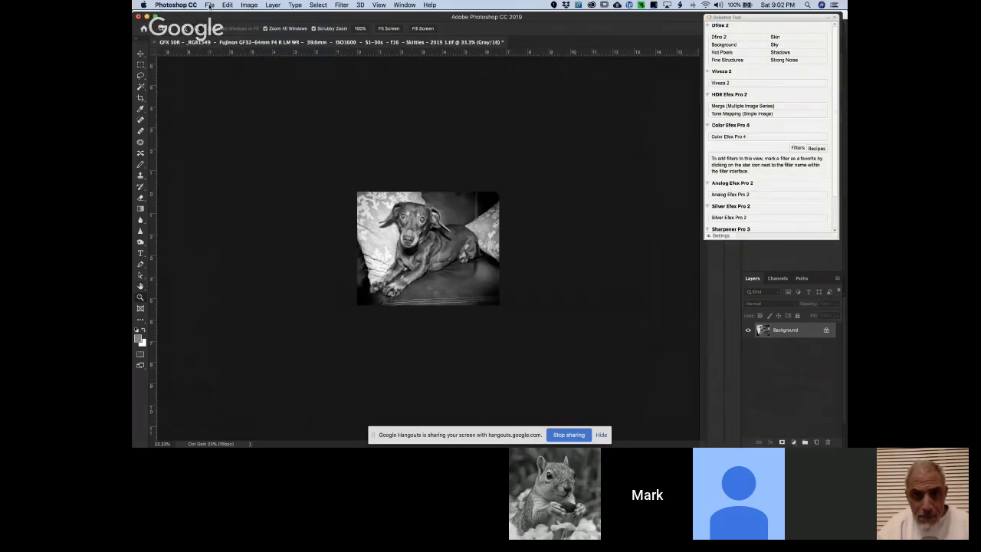
Save the resized photo as a JPEG in the Working folder at quality 12 (Maximum) with the Baseline ("Standard") format
{"action": "left_click", "coordinate": [210, 5]}
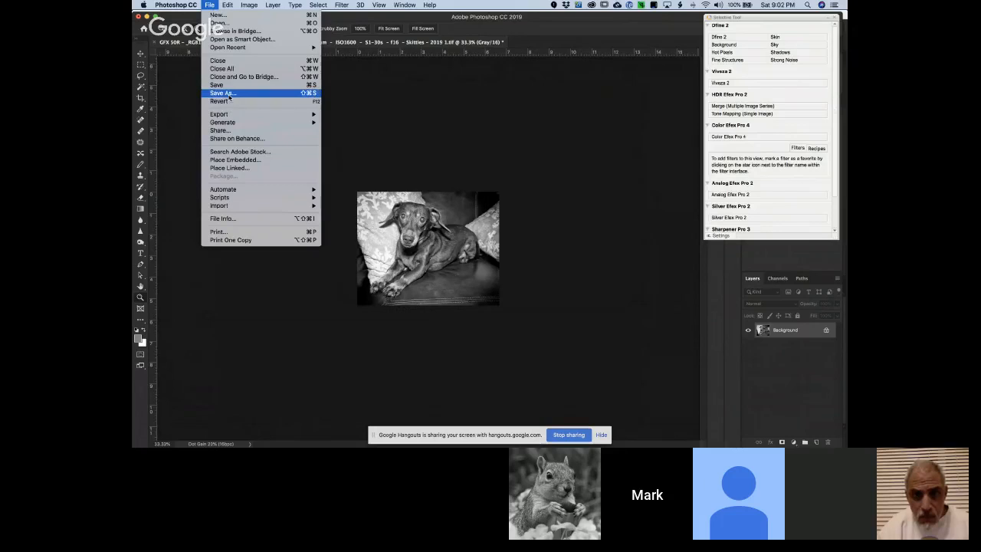
{"action": "left_click", "coordinate": [229, 97]}
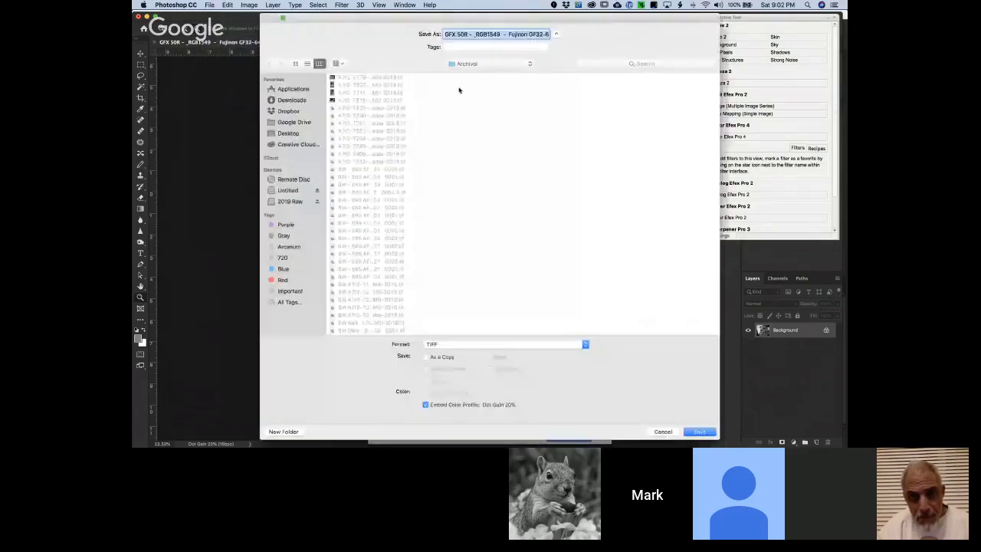
{"action": "left_click", "coordinate": [466, 64]}
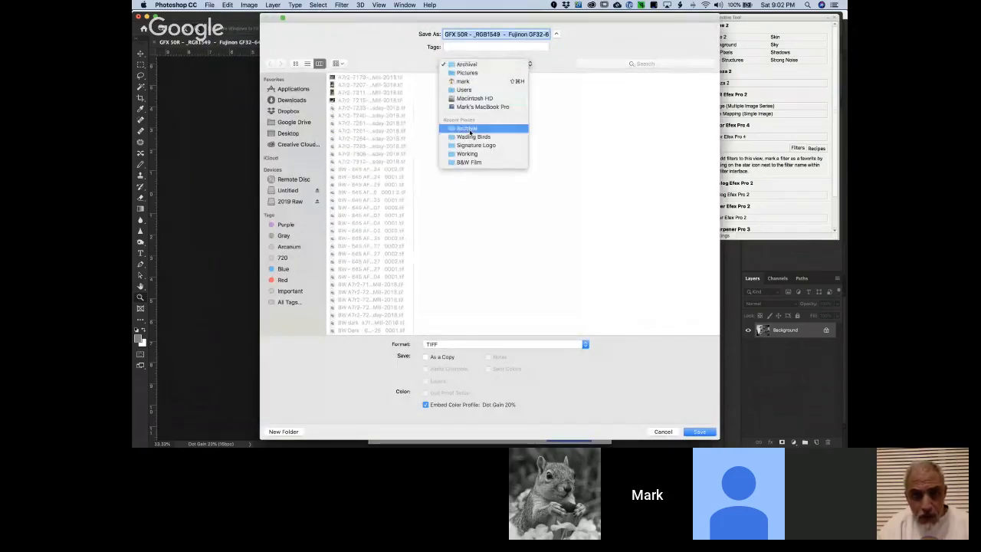
{"action": "left_click", "coordinate": [473, 154]}
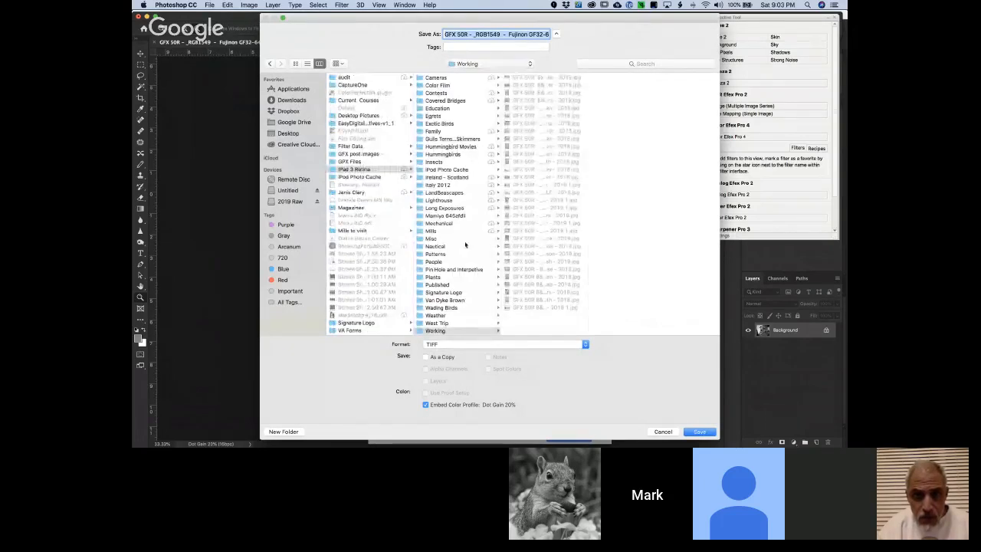
{"action": "left_click", "coordinate": [486, 343]}
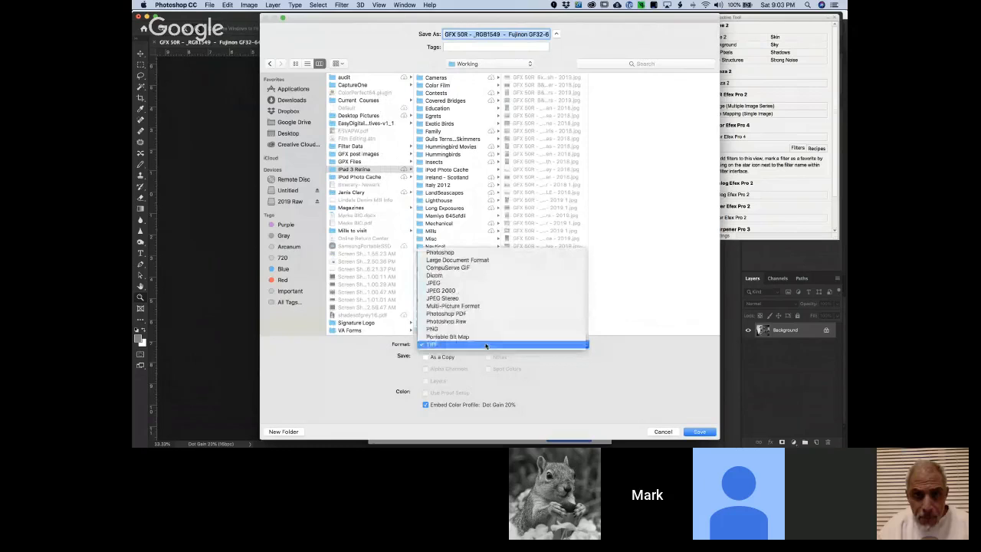
{"action": "left_click", "coordinate": [460, 284]}
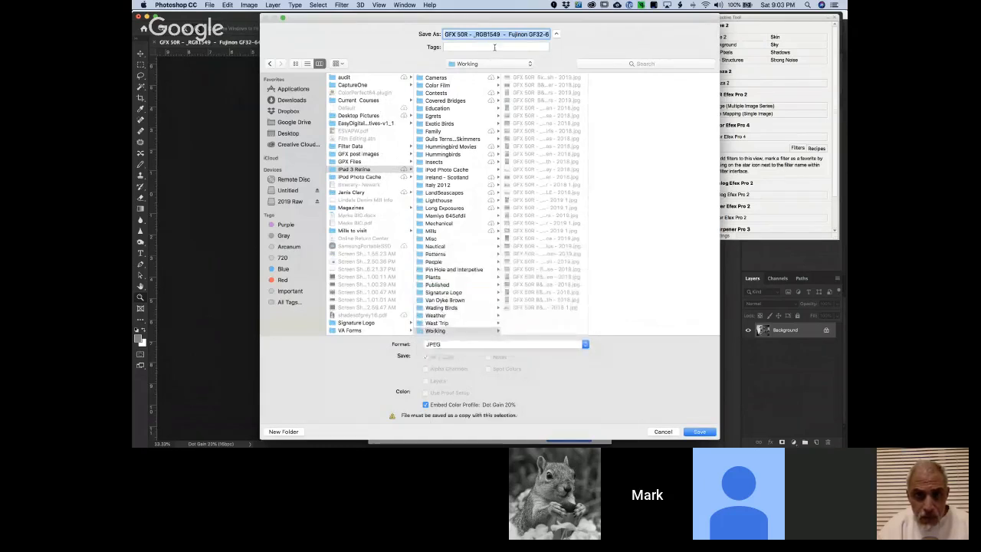
{"action": "left_click", "coordinate": [699, 431]}
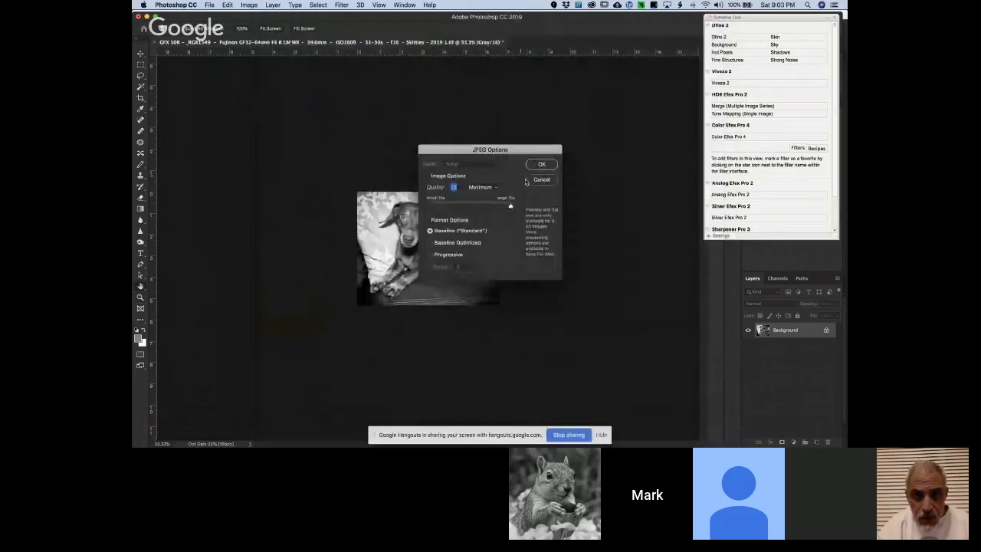
{"action": "left_click", "coordinate": [536, 166]}
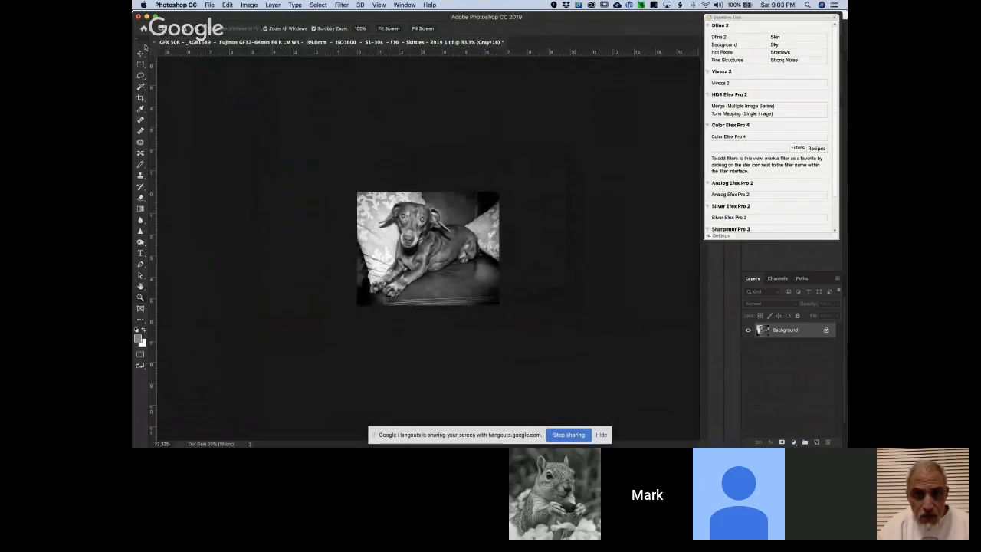
Close the resized image without saving its changes to the archival TIFF, and close the Photoshop window
{"action": "left_click", "coordinate": [153, 44]}
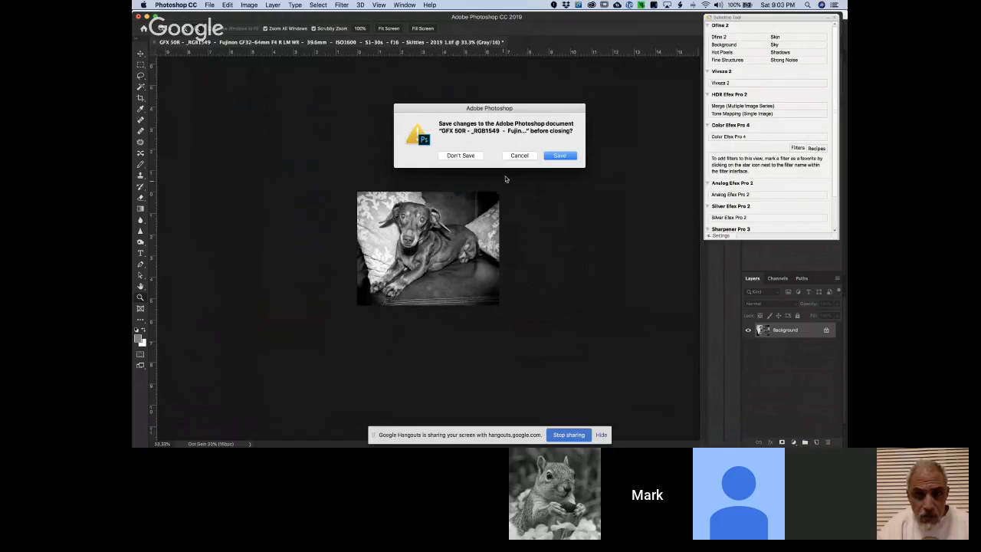
{"action": "left_click", "coordinate": [468, 155]}
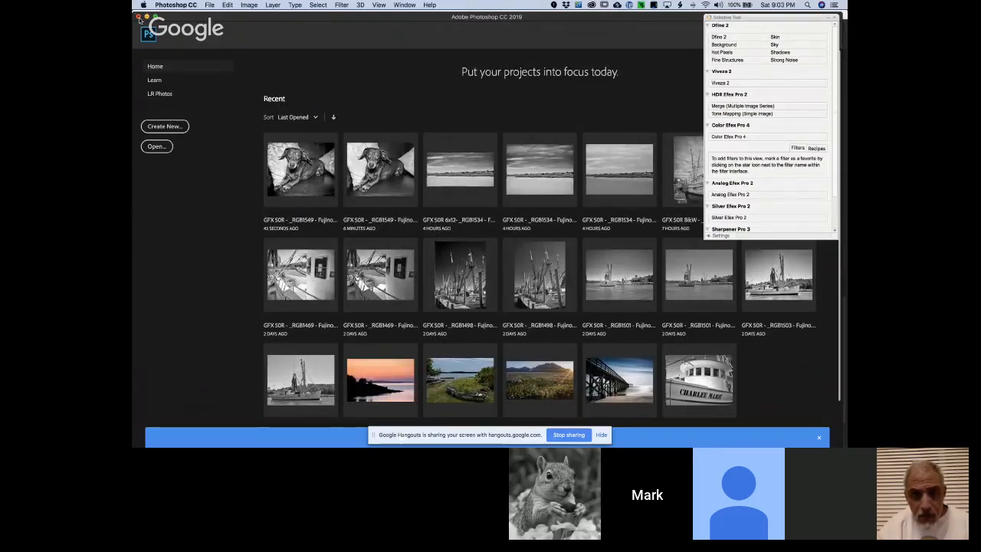
{"action": "left_click", "coordinate": [137, 16]}
Switch to Bridge and delete the selected black-and-white dog TIFF from the Output folder
{"action": "left_click", "coordinate": [175, 4]}
{"action": "left_click", "coordinate": [186, 87]}
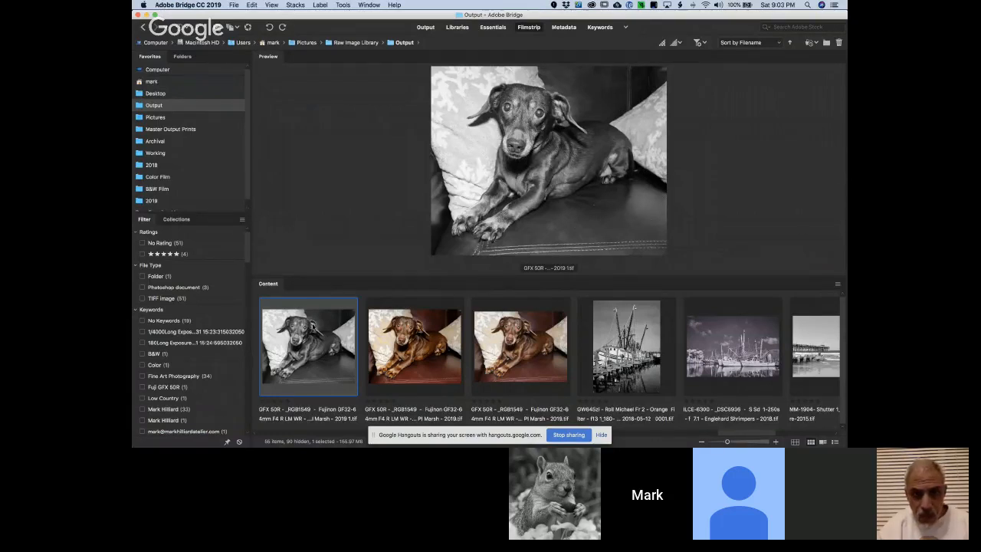
{"action": "key", "text": "super+BackSpace"}
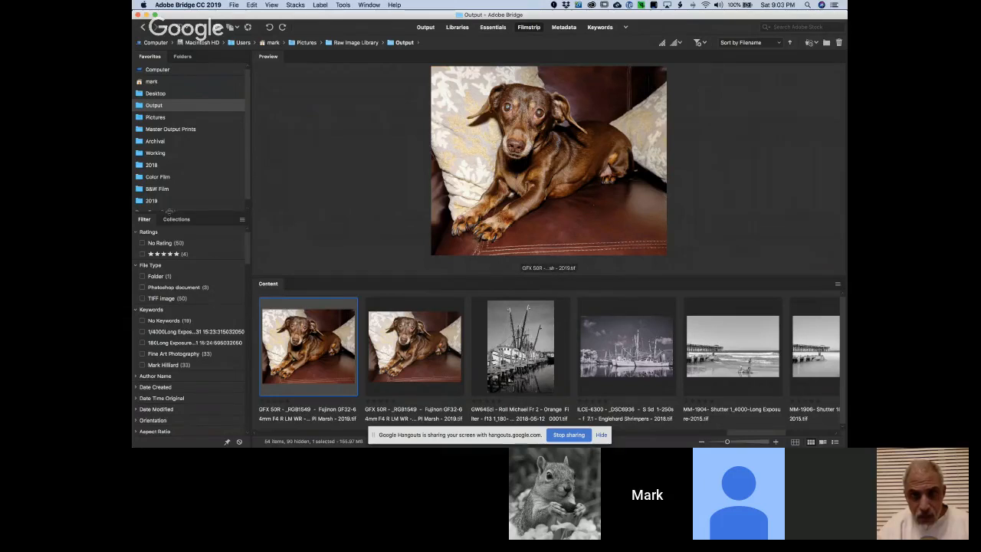
Browse the Working folder for the black-and-white Skittles JPEG and preview it
{"action": "left_click", "coordinate": [161, 153]}
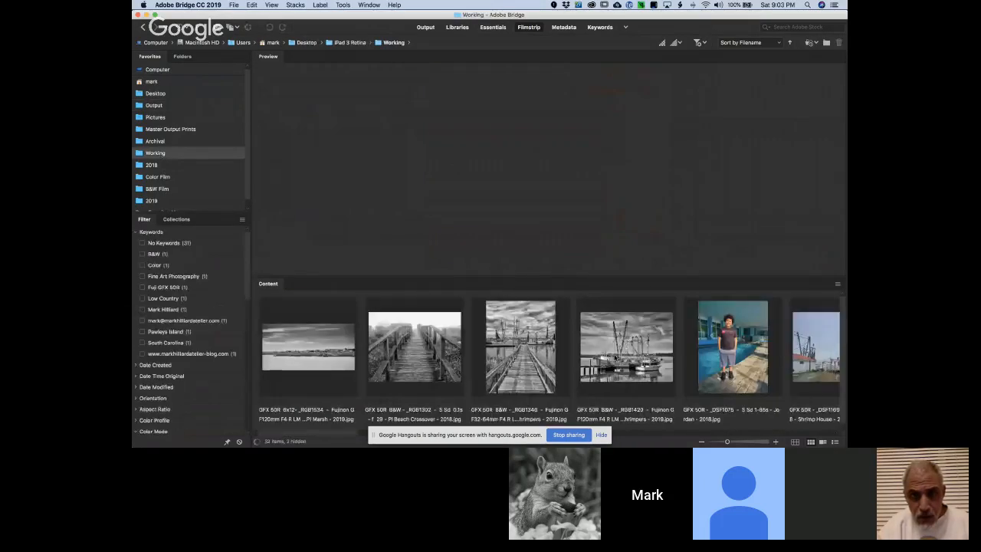
{"action": "scroll", "coordinate": [637, 363], "scroll_direction": "right", "scroll_amount": 5}
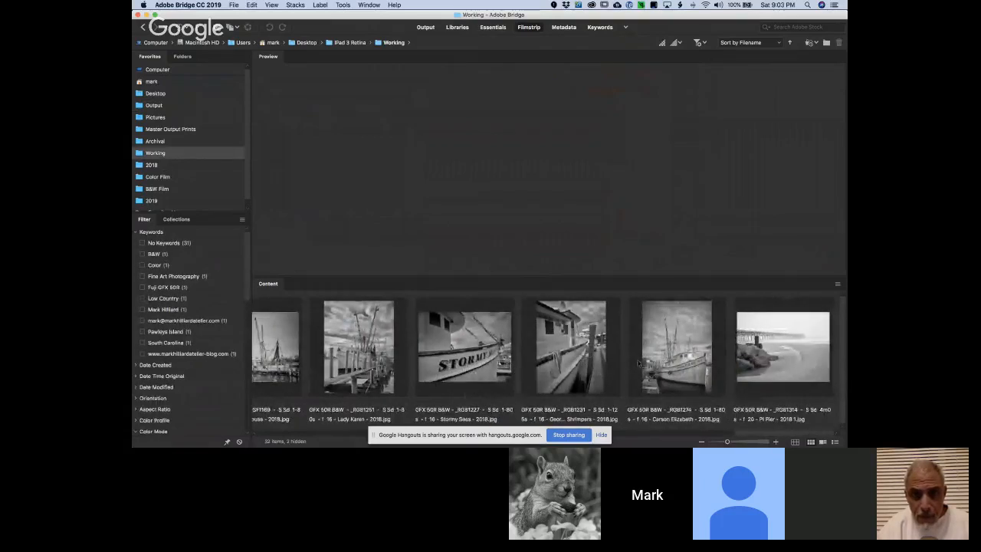
{"action": "scroll", "coordinate": [638, 363], "scroll_direction": "right", "scroll_amount": 5}
{"action": "scroll", "coordinate": [637, 364], "scroll_direction": "right", "scroll_amount": 10}
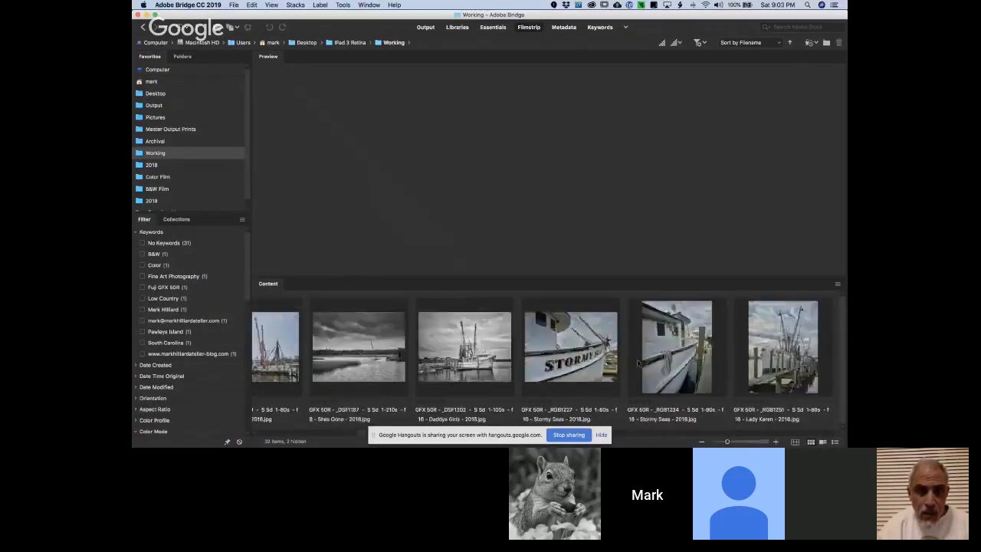
{"action": "left_click", "coordinate": [285, 367]}
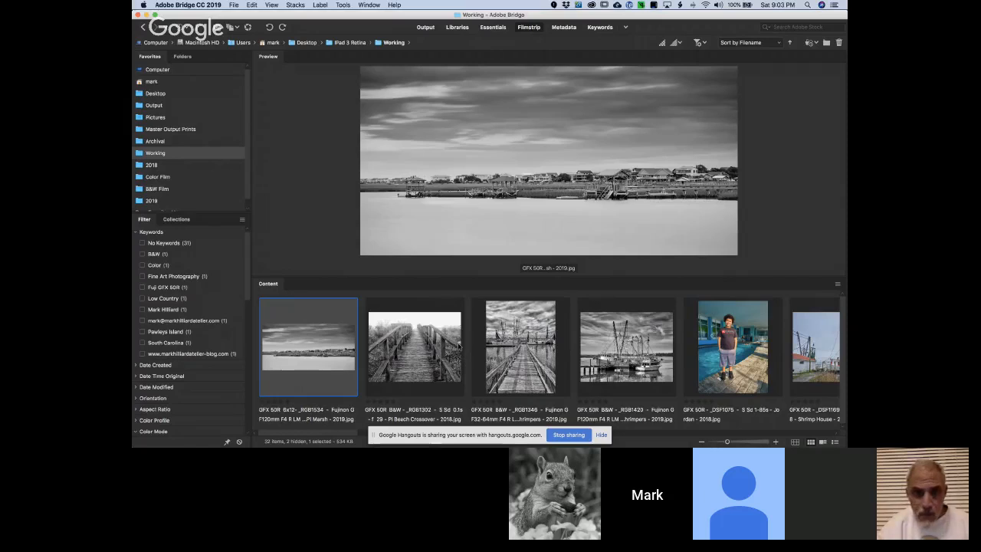
{"action": "scroll", "coordinate": [459, 347], "scroll_direction": "right", "scroll_amount": 2}
{"action": "scroll", "coordinate": [459, 347], "scroll_direction": "right", "scroll_amount": 10}
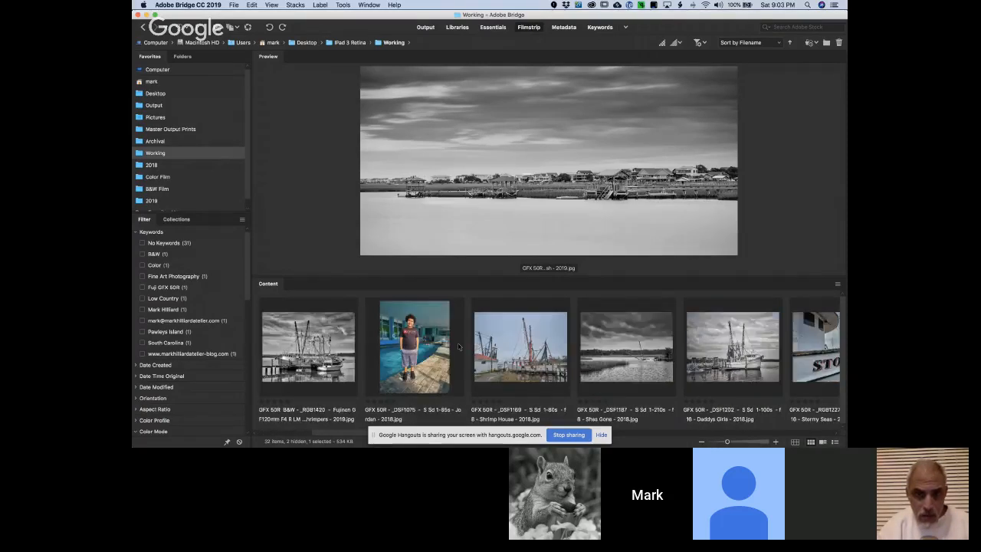
{"action": "scroll", "coordinate": [458, 347], "scroll_direction": "right", "scroll_amount": 5}
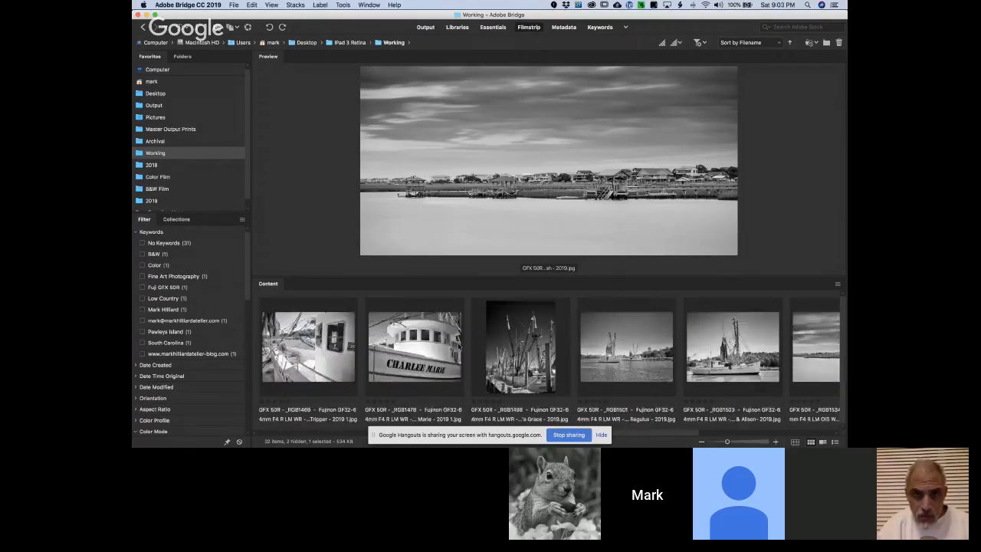
{"action": "scroll", "coordinate": [458, 347], "scroll_direction": "left", "scroll_amount": 3}
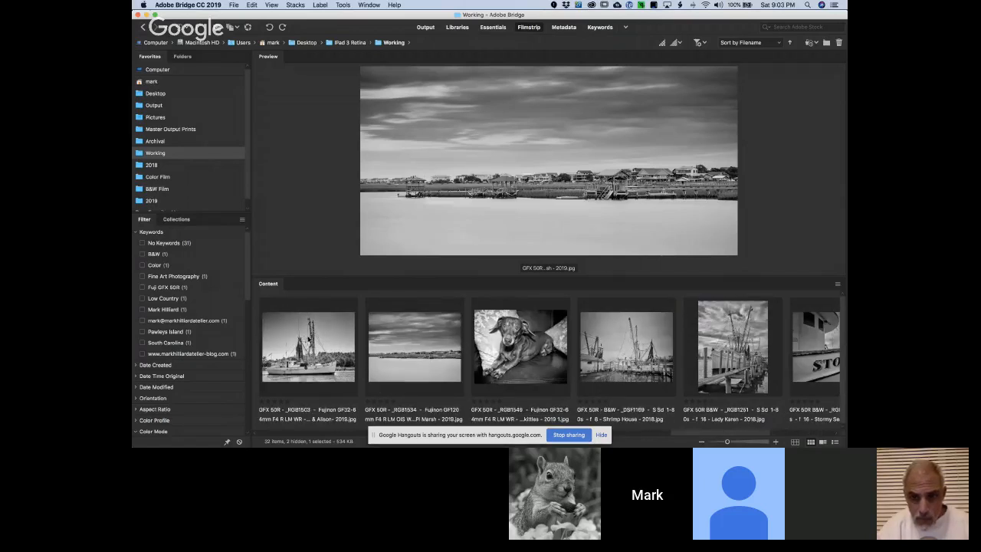
{"action": "left_click", "coordinate": [534, 347]}
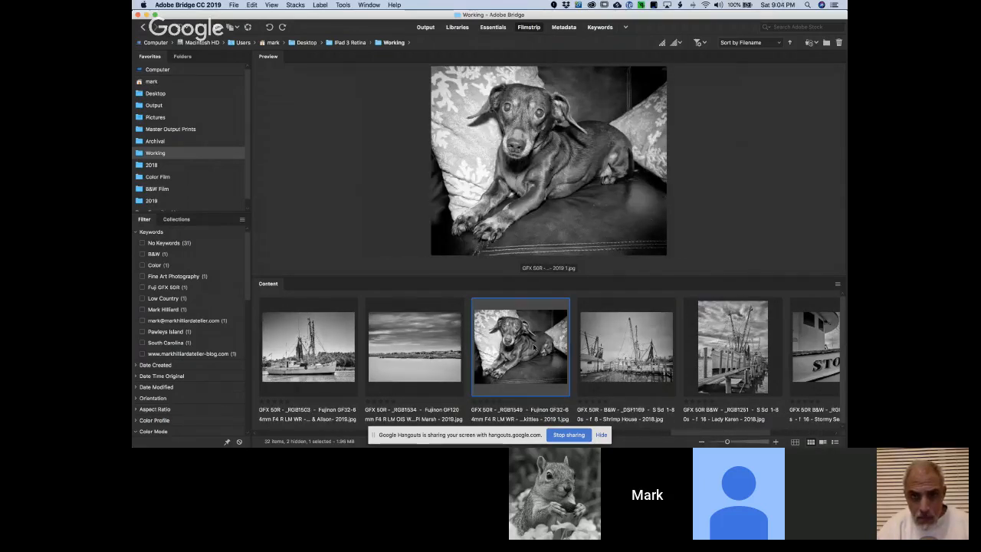
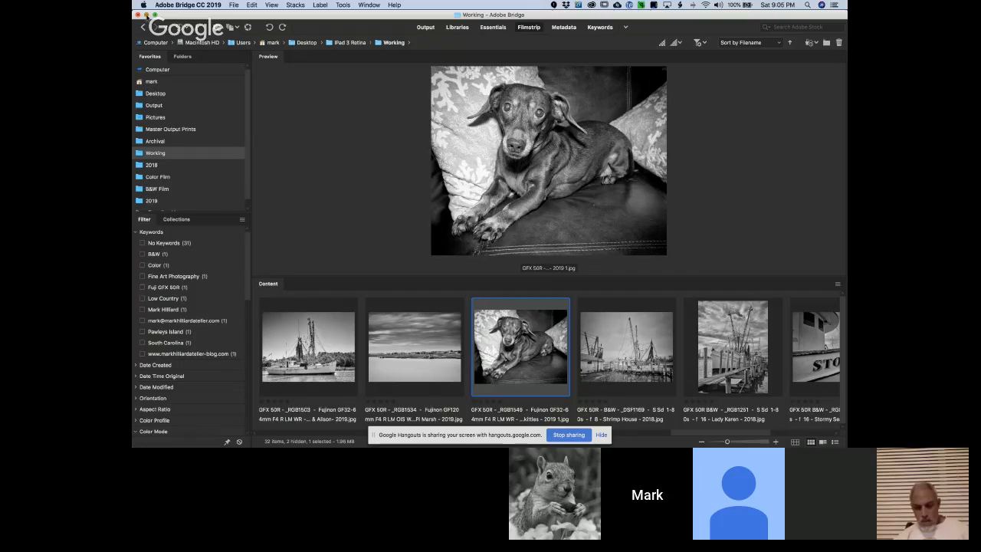
Minimize the Bridge window and open Capture One 12, dismissing its Import Images and Resource Hub windows
{"action": "left_click", "coordinate": [145, 15]}
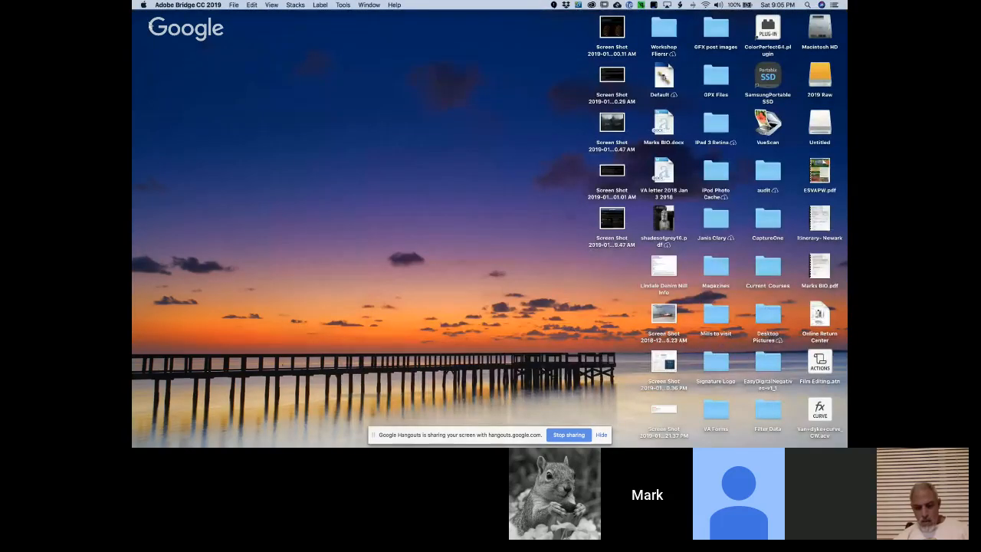
{"action": "mouse_move", "coordinate": [302, 443]}
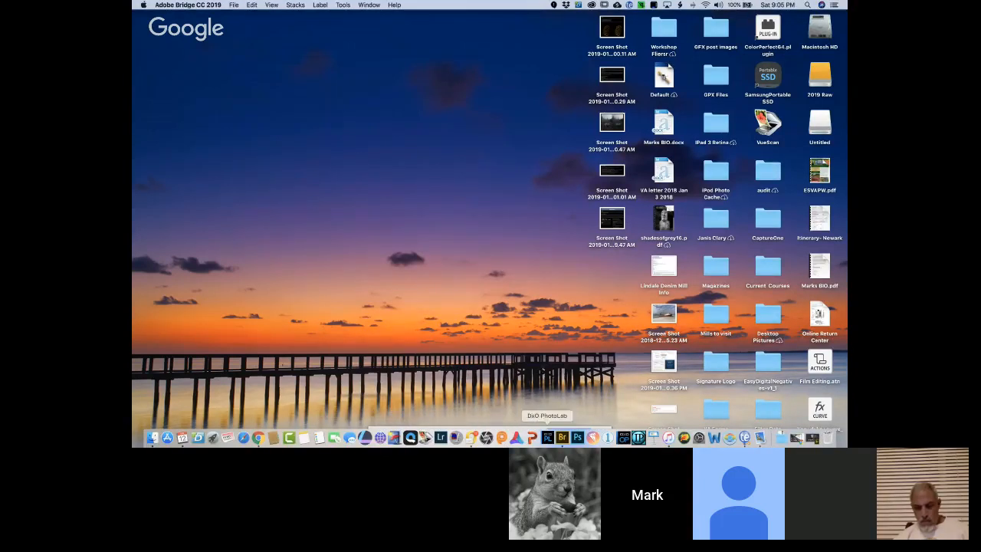
{"action": "left_click", "coordinate": [608, 438]}
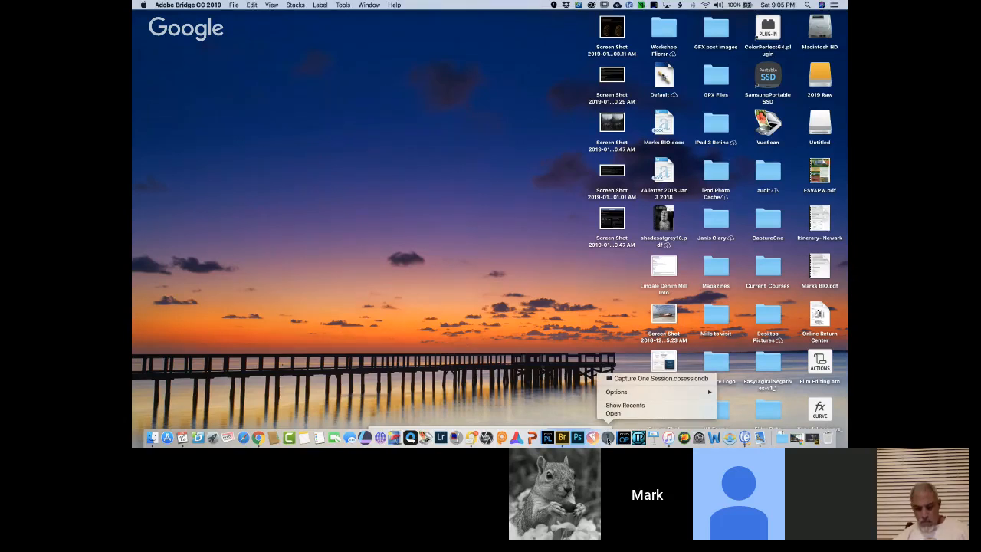
{"action": "left_click", "coordinate": [608, 438]}
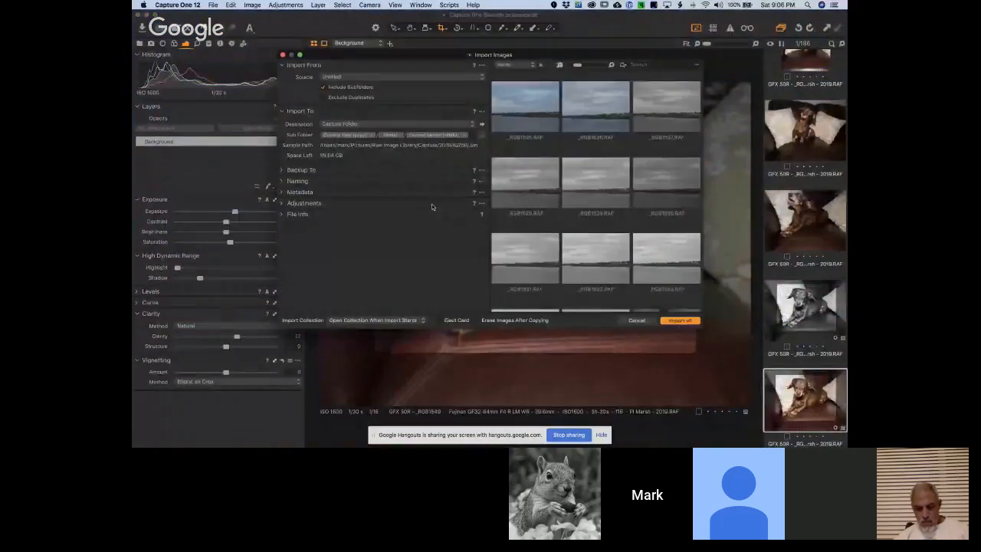
{"action": "left_click", "coordinate": [283, 55]}
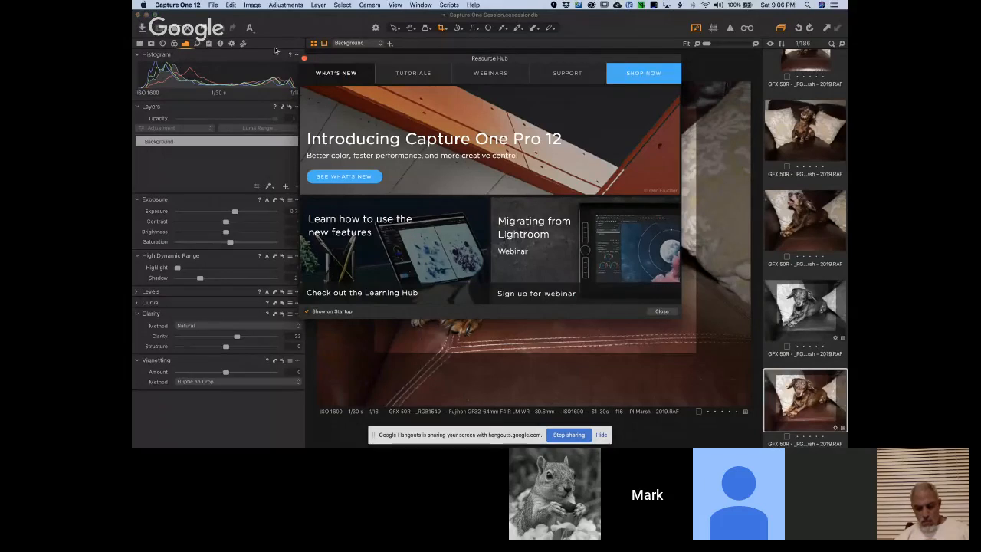
{"action": "left_click", "coordinate": [303, 59]}
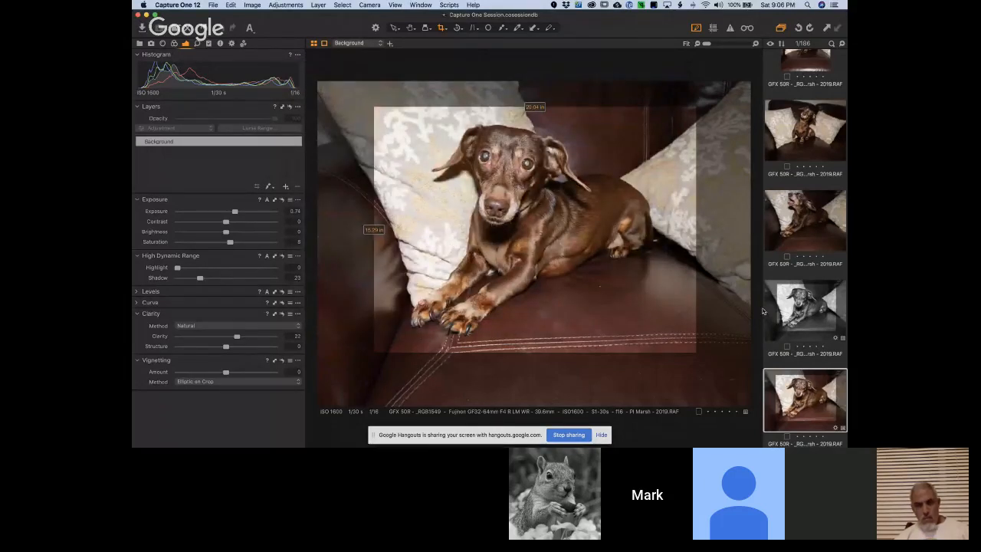
View the color photo of the barking dog and browse back through the session's earlier photos to the marsh landscapes
{"action": "left_click", "coordinate": [822, 215]}
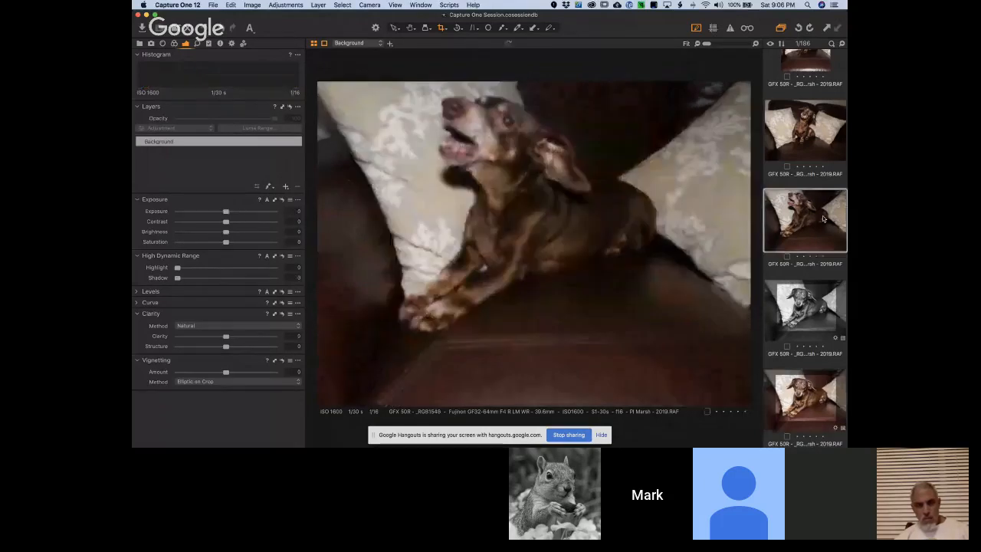
{"action": "scroll", "coordinate": [822, 215], "scroll_direction": "up", "scroll_amount": 5}
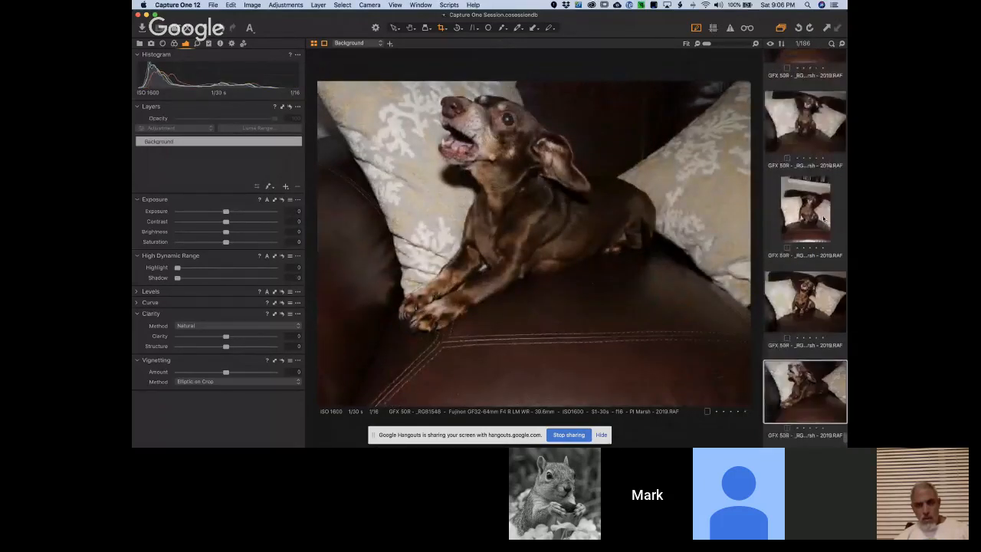
{"action": "scroll", "coordinate": [823, 219], "scroll_direction": "up", "scroll_amount": 5}
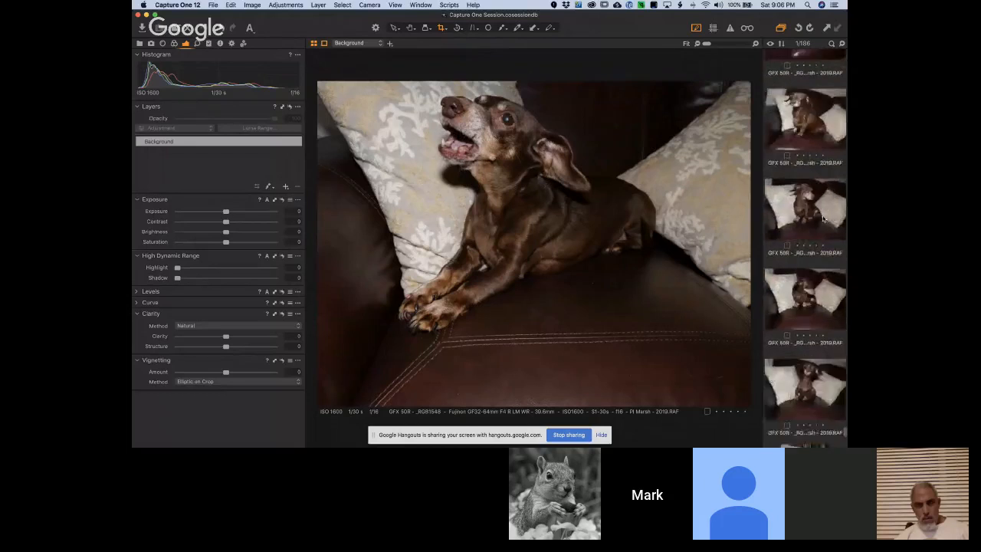
{"action": "scroll", "coordinate": [824, 219], "scroll_direction": "up", "scroll_amount": 5}
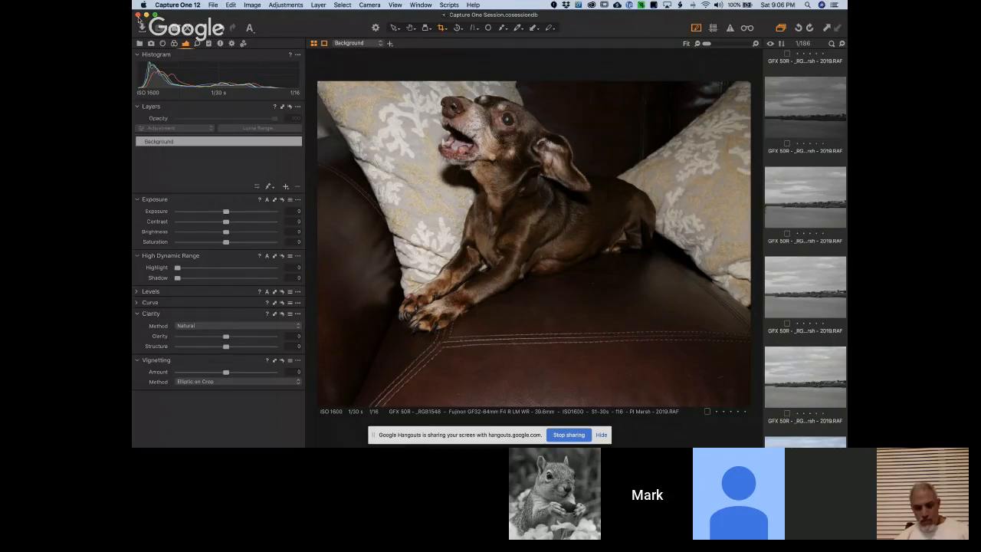
Quit Capture One and stop sharing the screen with the Google Hangouts call
{"action": "left_click", "coordinate": [168, 5]}
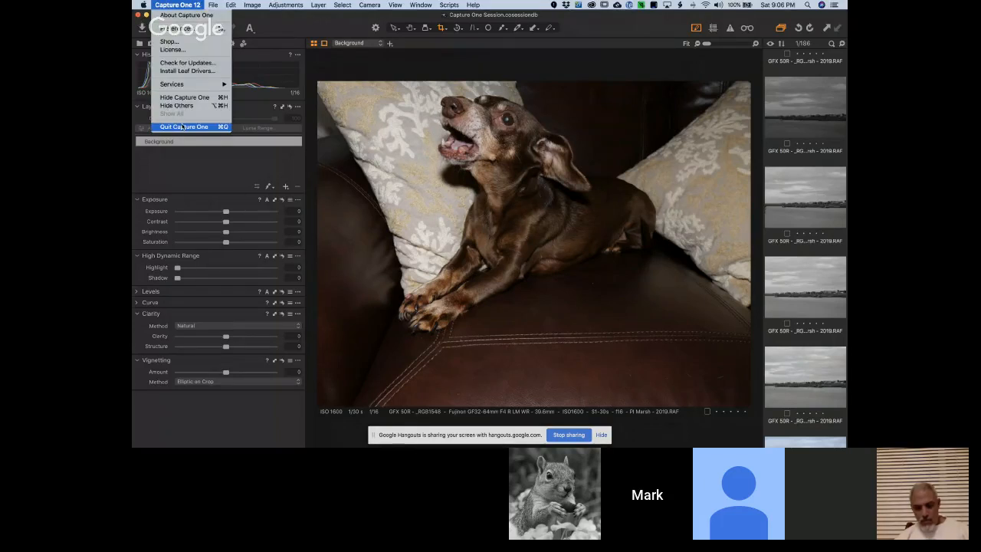
{"action": "left_click", "coordinate": [182, 126]}
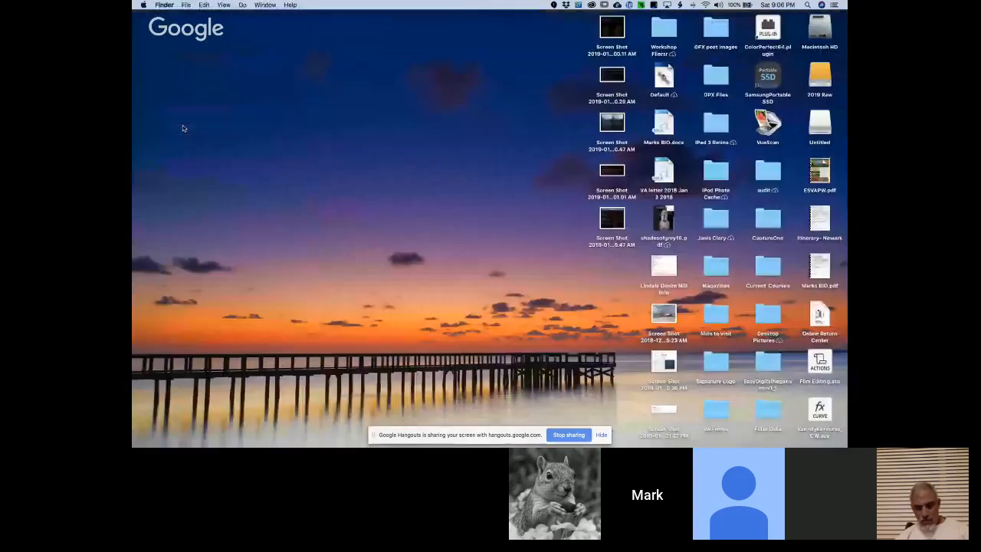
{"action": "left_click", "coordinate": [584, 435]}
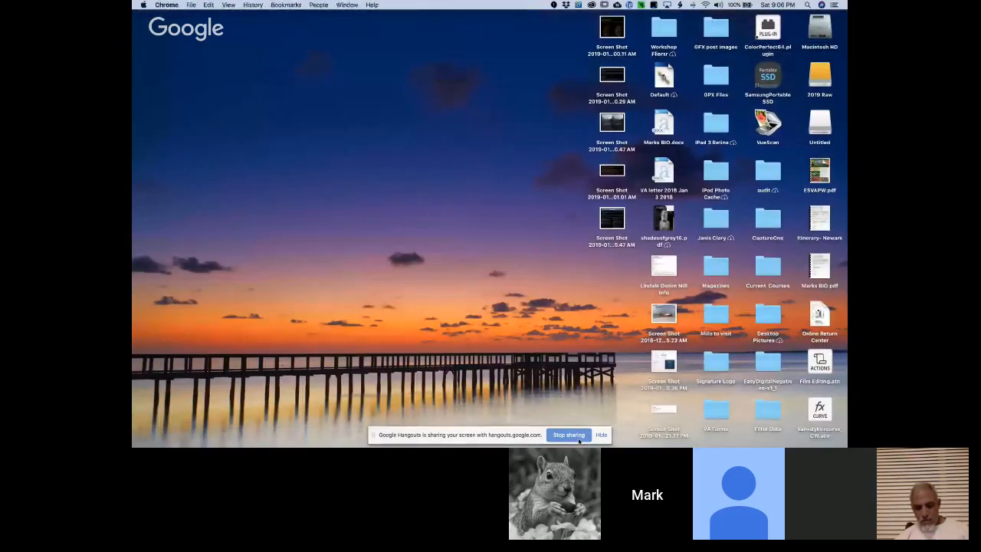
{"action": "left_click", "coordinate": [579, 437]}
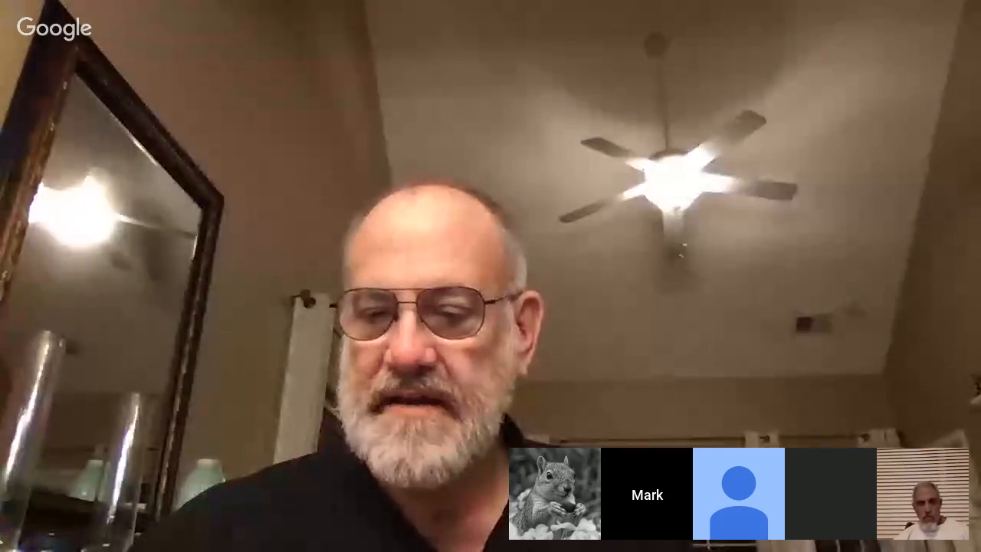